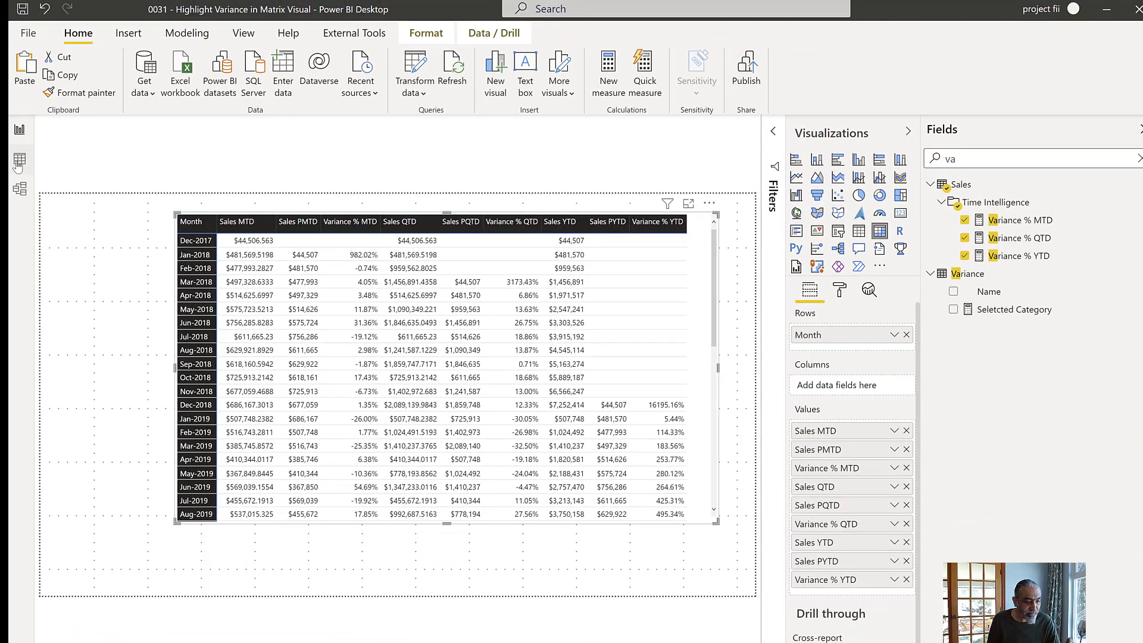
- Review the category values of the Comparison table in the data view and return to the report
click(19, 162)
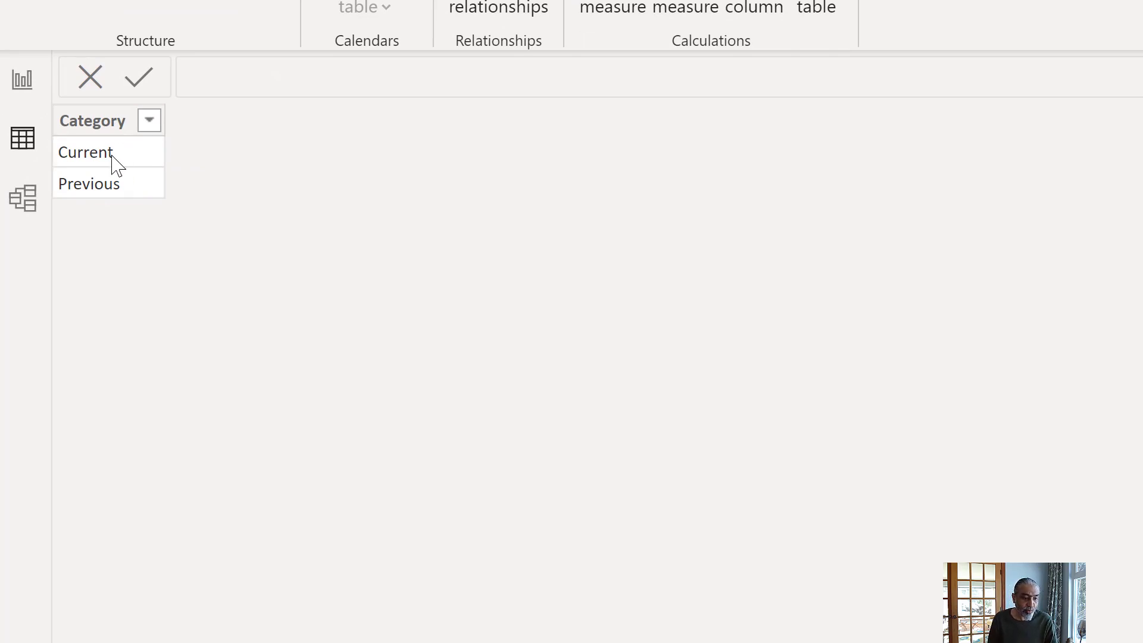
click(113, 160)
click(121, 191)
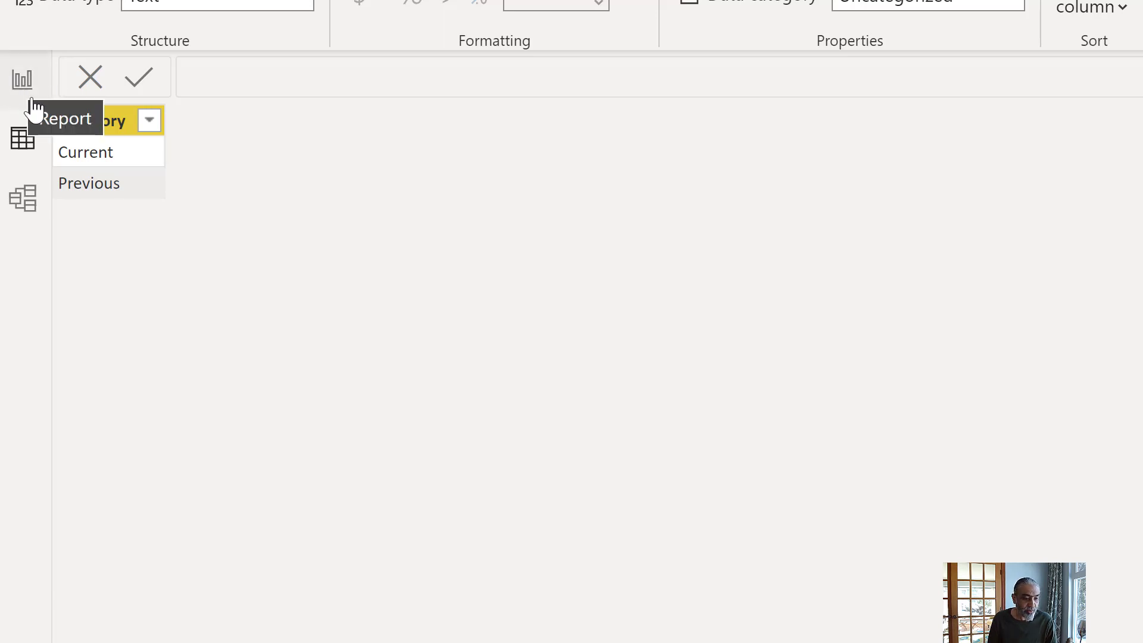
click(22, 79)
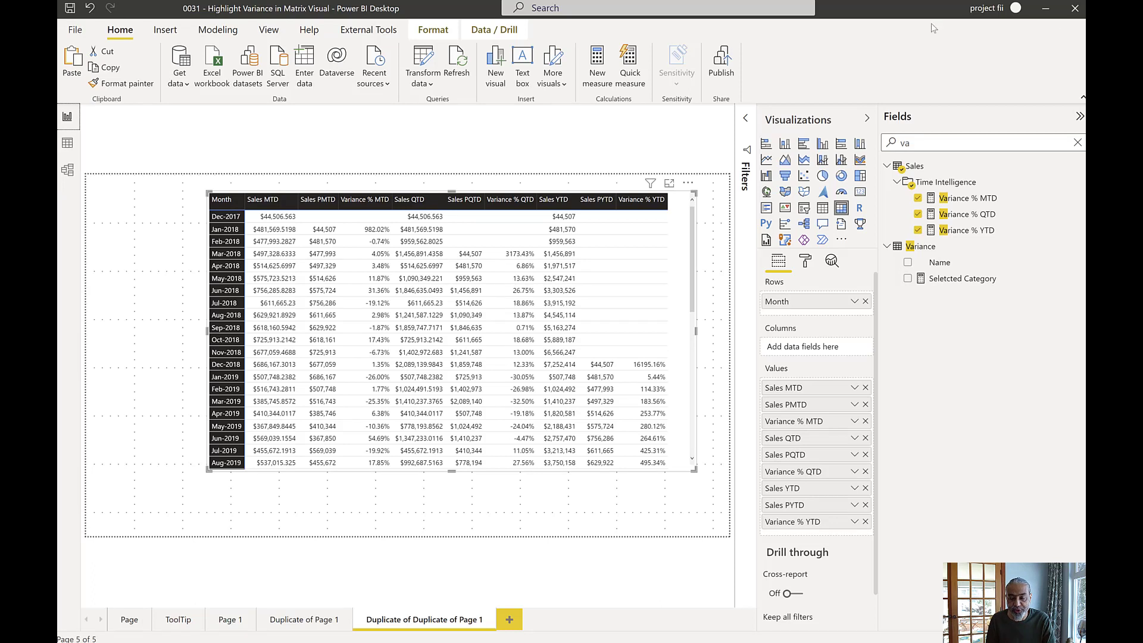
- Switch to Tabular Editor and create a new calculation group named Time Intelligence
click(349, 33)
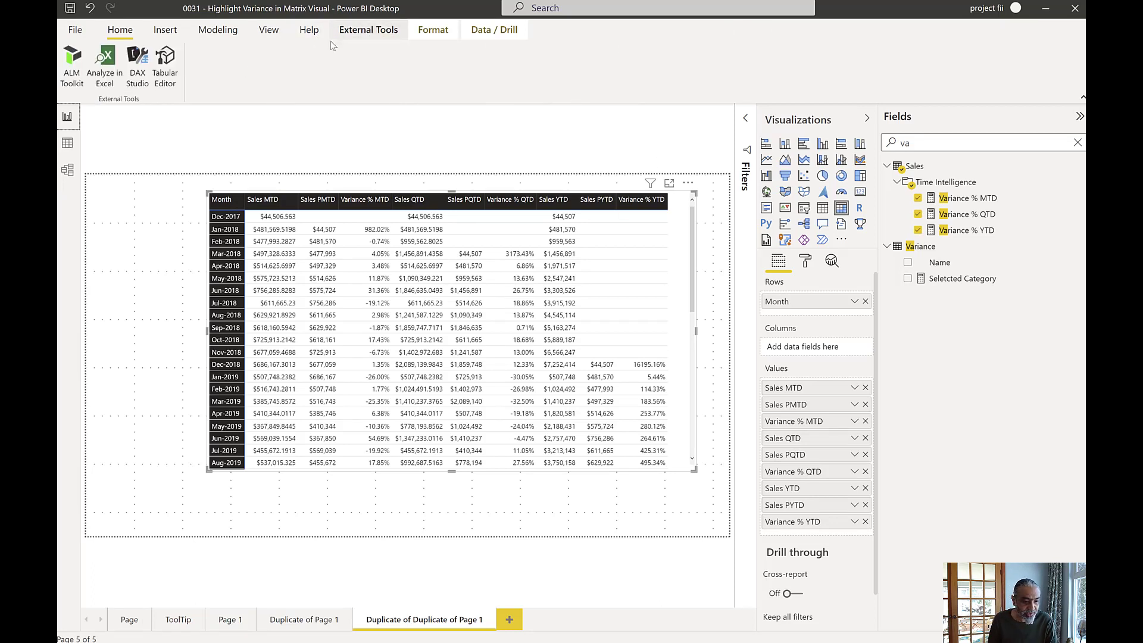
click(167, 69)
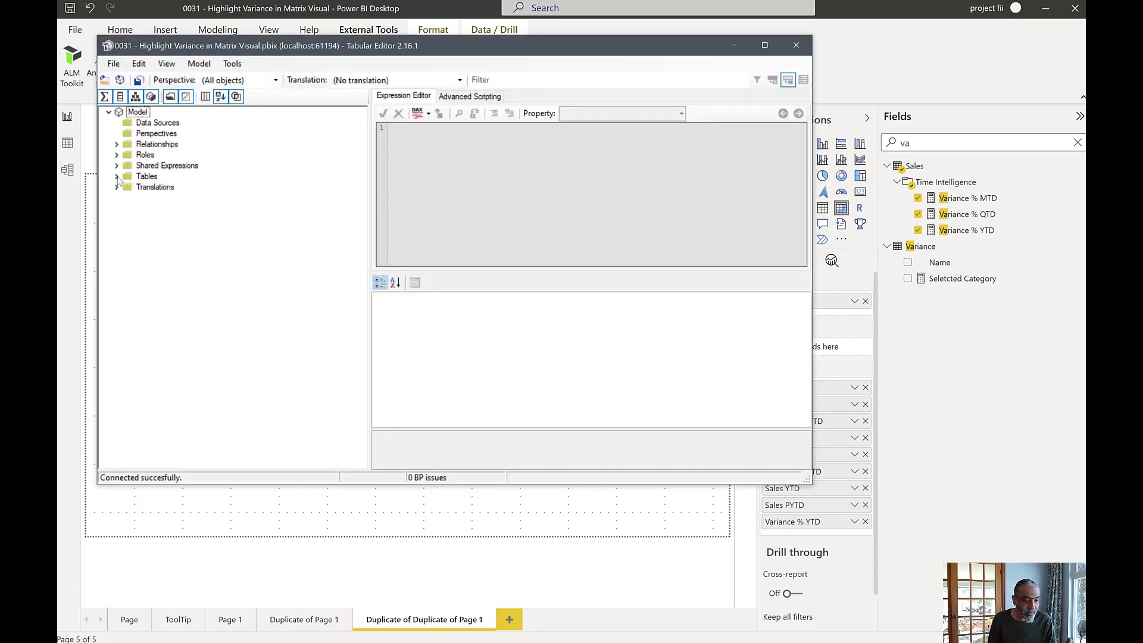
double_click(129, 177)
right_click(146, 179)
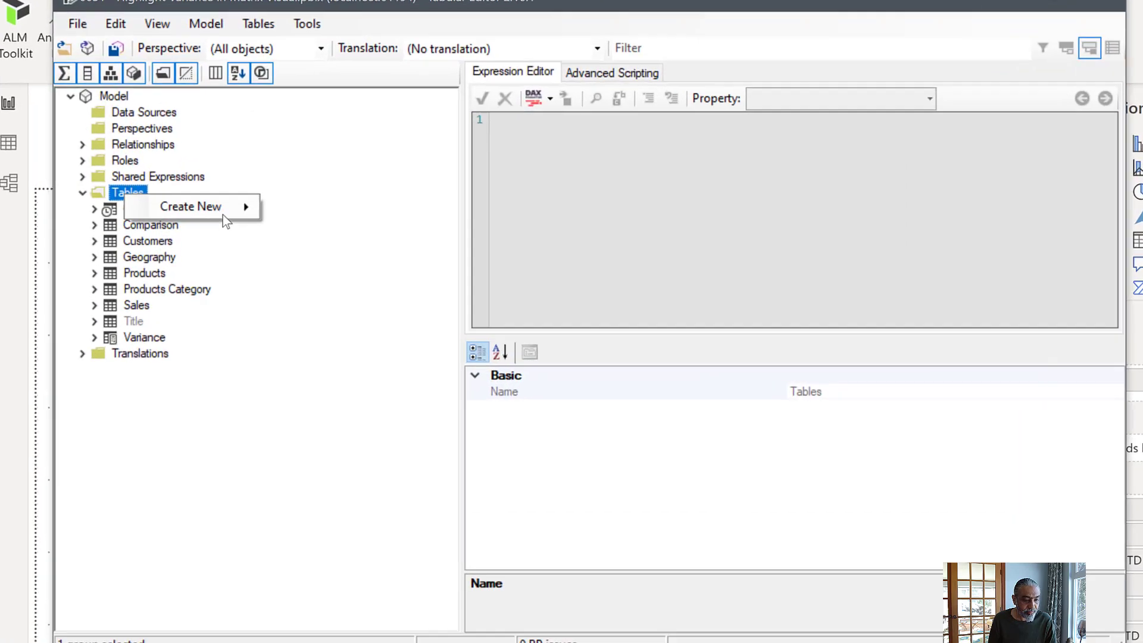
mouse_move(212, 194)
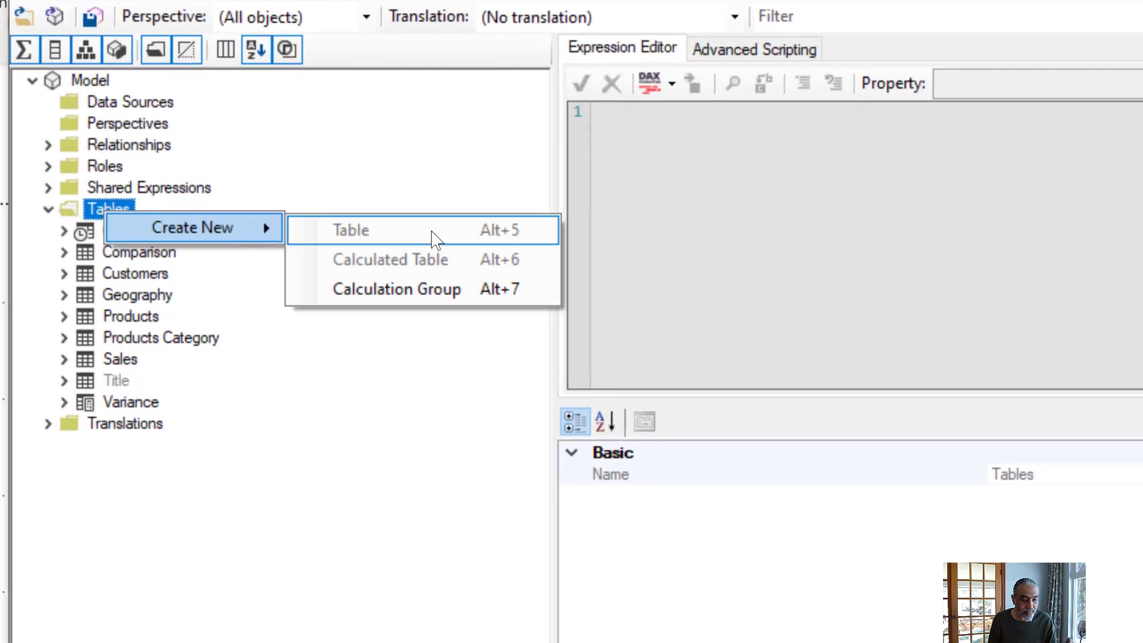
click(437, 290)
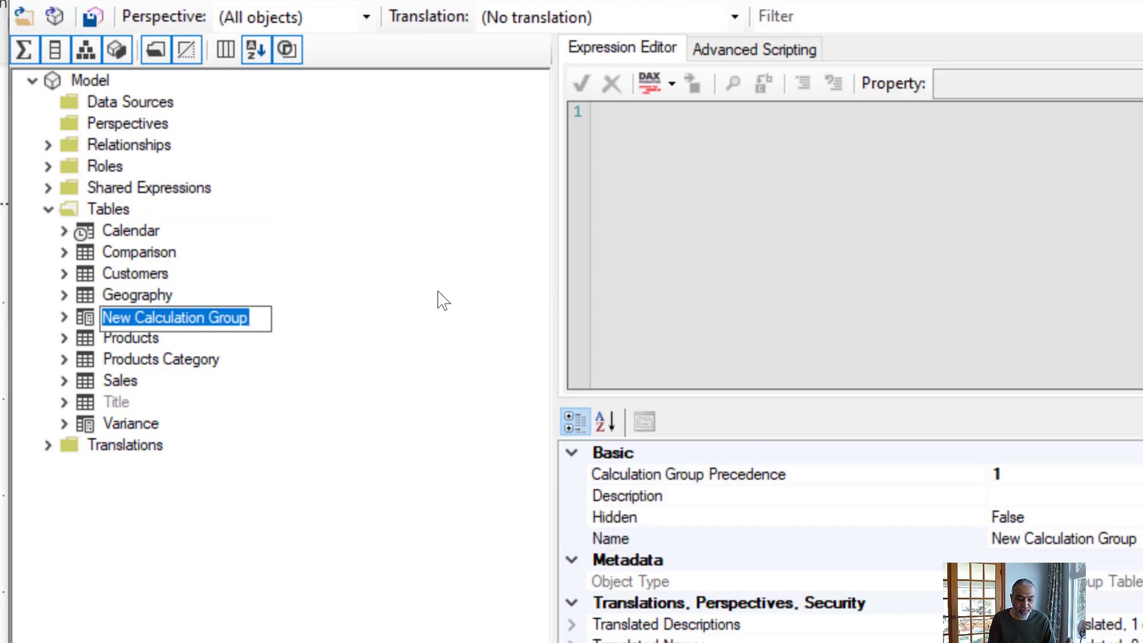
text(Time Intelligence)
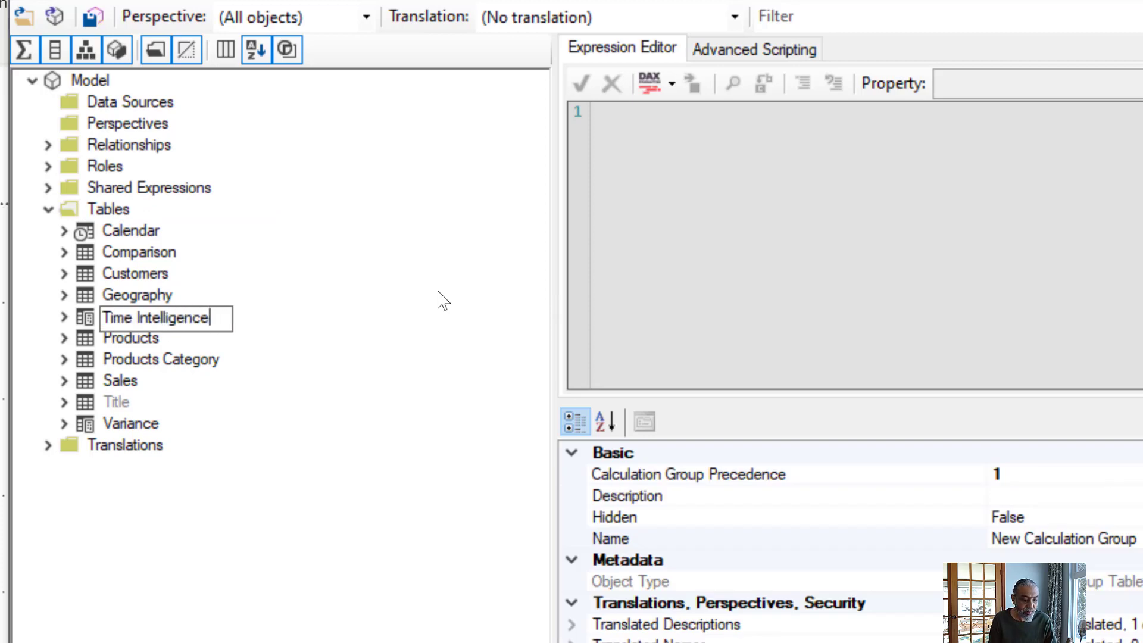
key(Return)
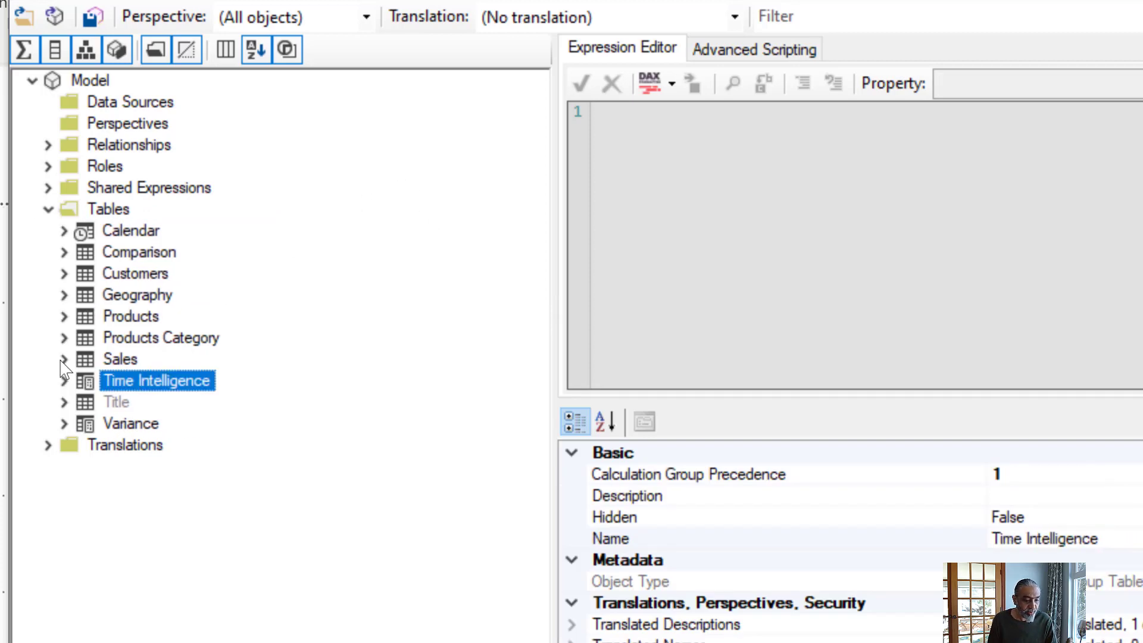
- Rename the Name column of the Time Intelligence calculation group to Period
click(64, 381)
click(147, 424)
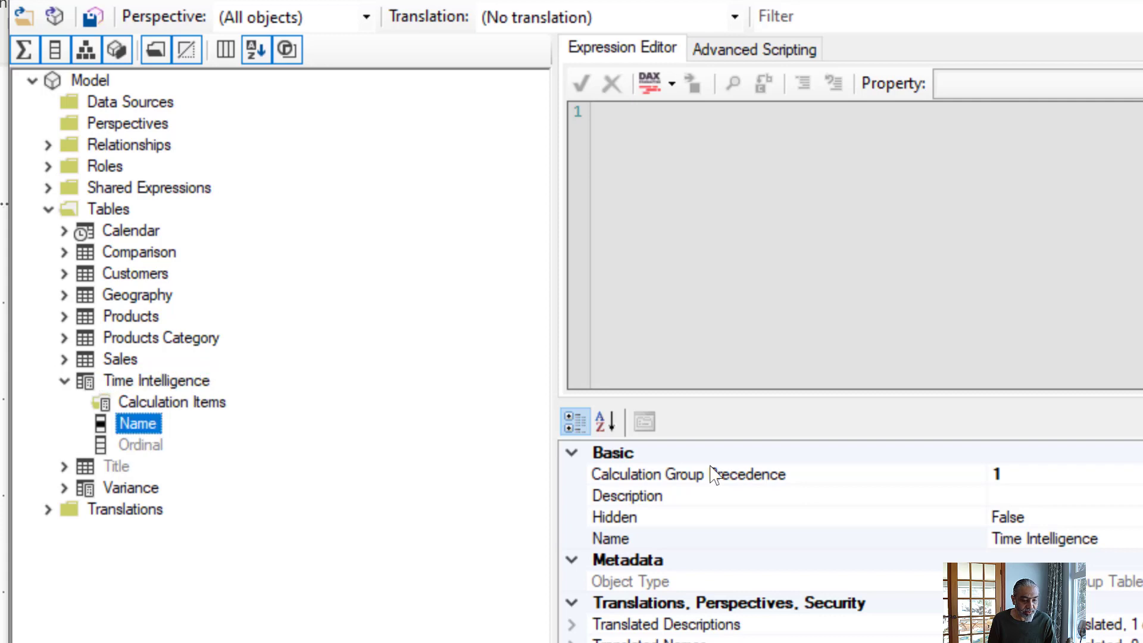
click(1084, 518)
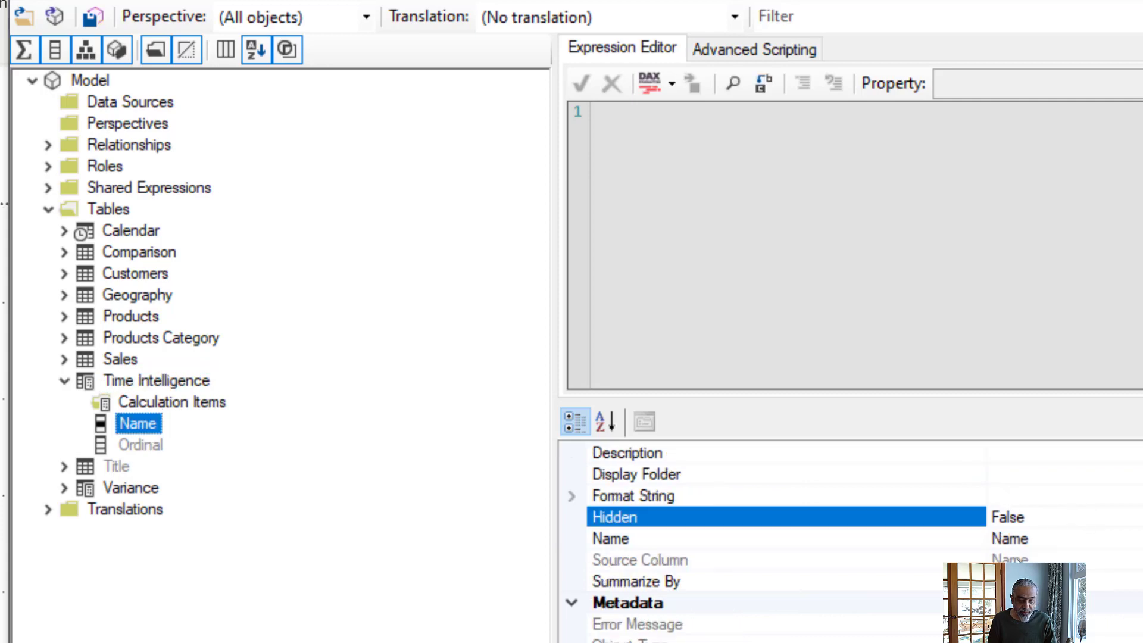
click(1048, 539)
double_click(1059, 537)
text(Period)
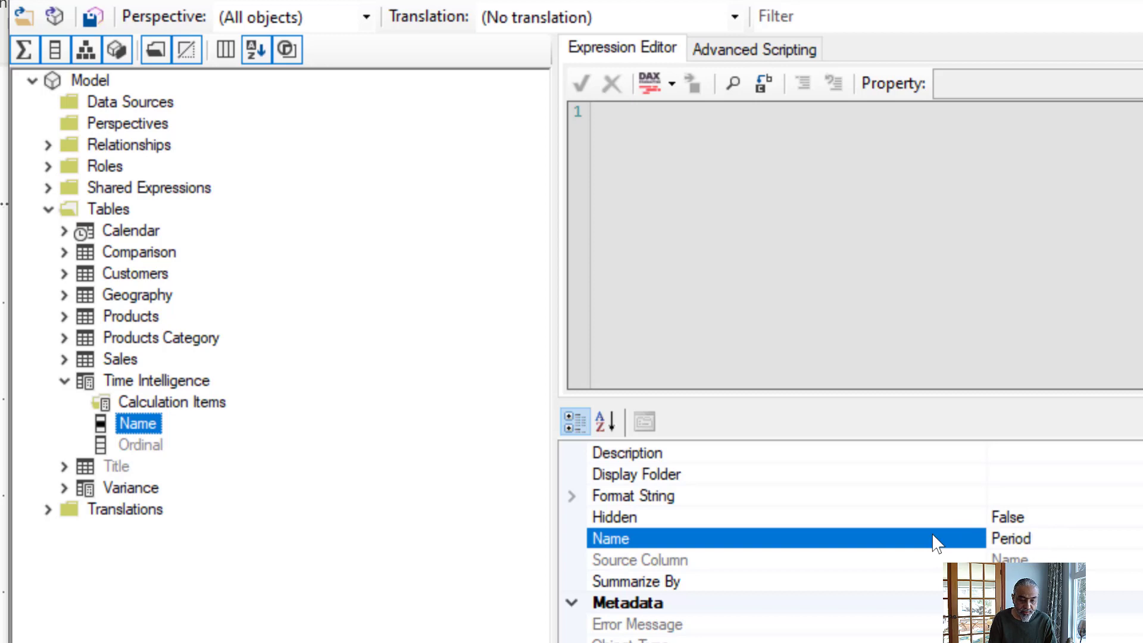
key(Return)
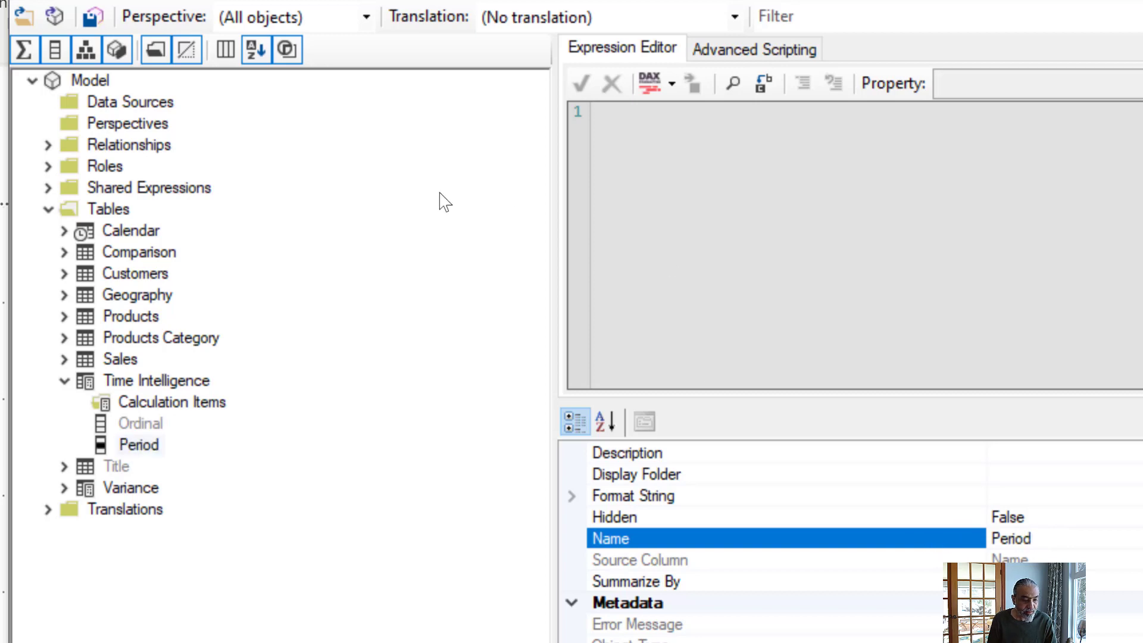
- Add a calculation item named MTD to the Time Intelligence calculation group
click(194, 405)
right_click(194, 411)
click(262, 427)
text(MTD)
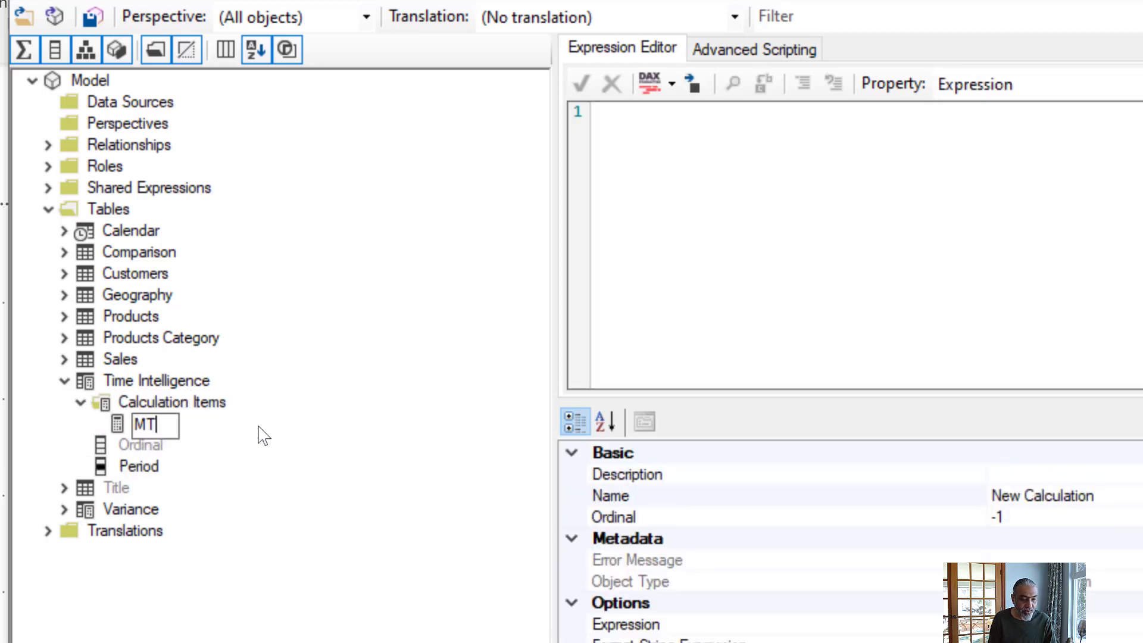
key(Return)
- Add a calculation item named QTD to the Time Intelligence calculation group
right_click(206, 409)
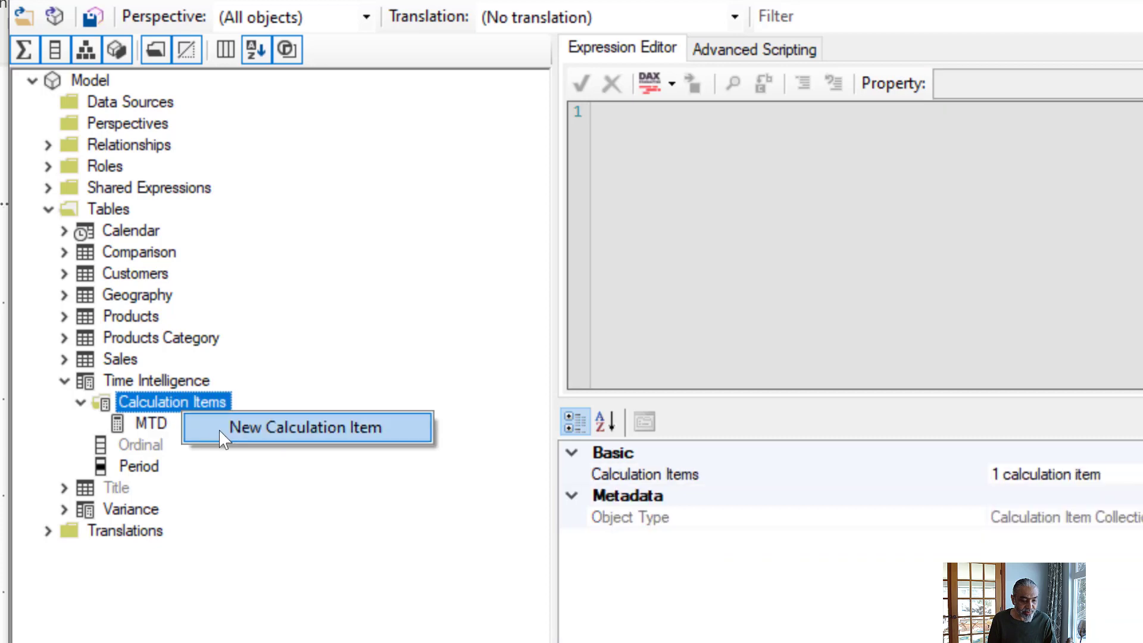
click(227, 434)
text(QTD)
key(Return)
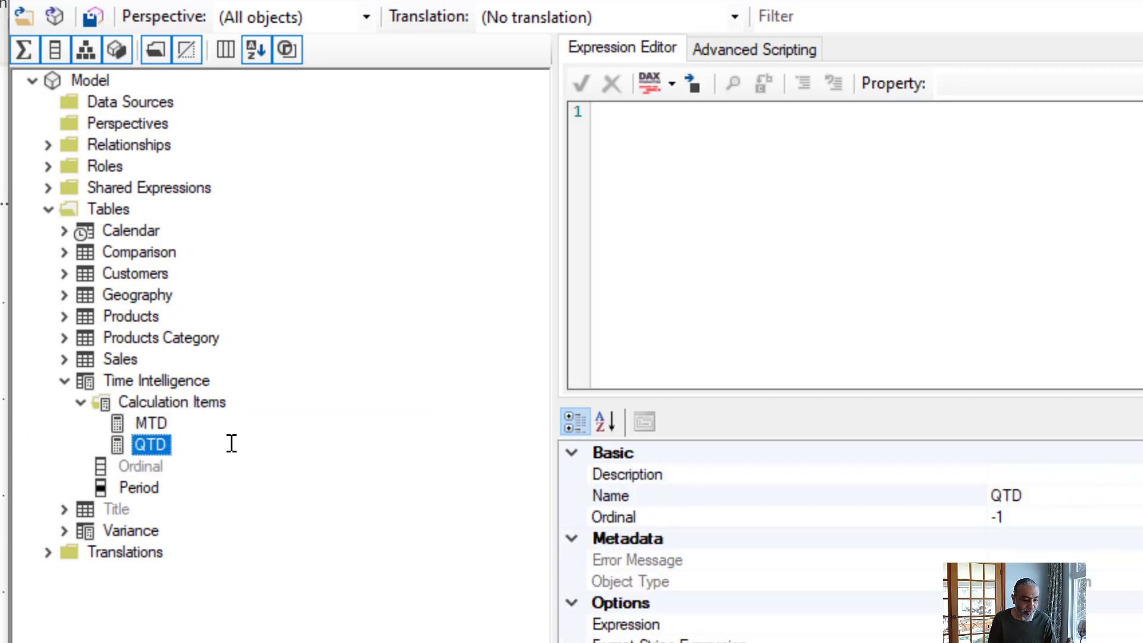
- Add a calculation item named YTD to the Time Intelligence calculation group
click(212, 414)
right_click(216, 416)
click(280, 421)
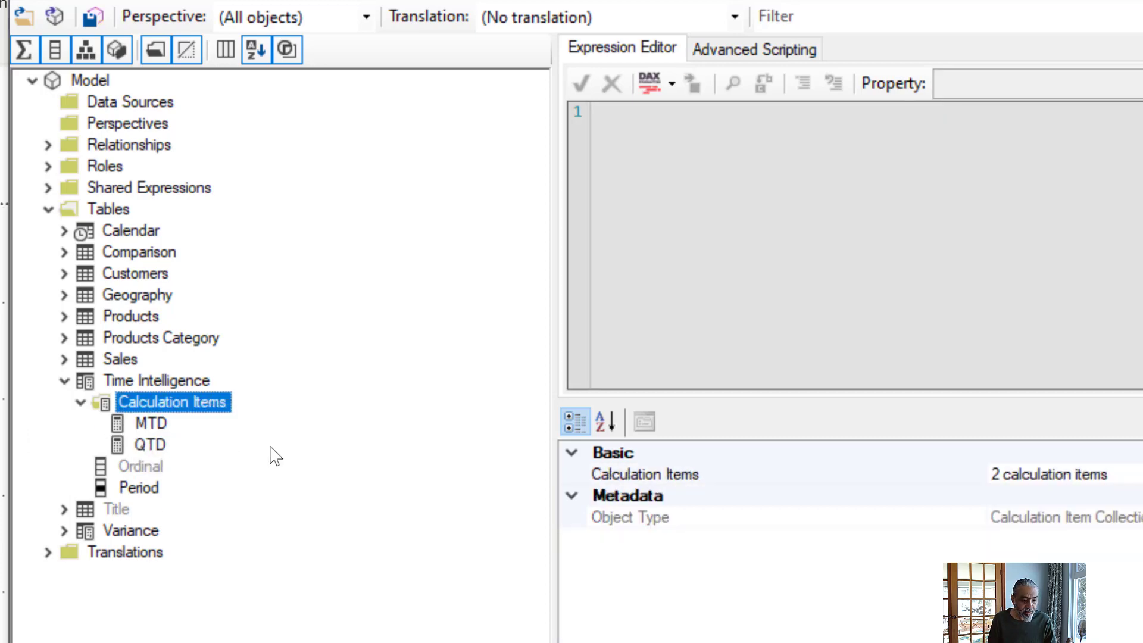
text(YTD)
key(Return)
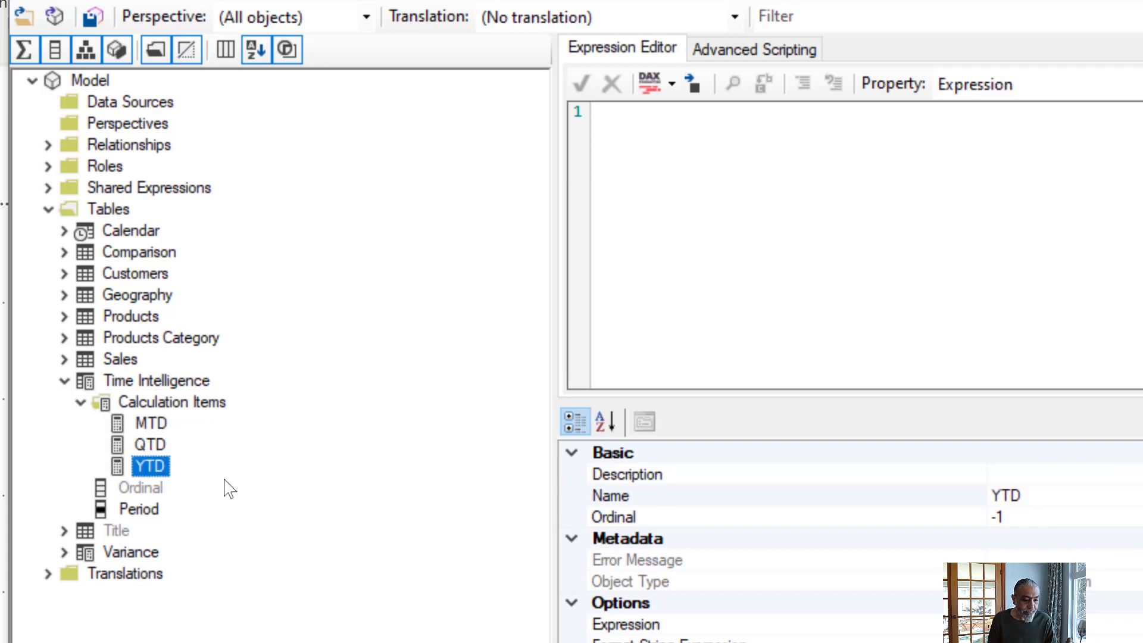
- Set the expression of the MTD calculation item to [Sales MTD], starting on the second line
click(149, 424)
click(1024, 246)
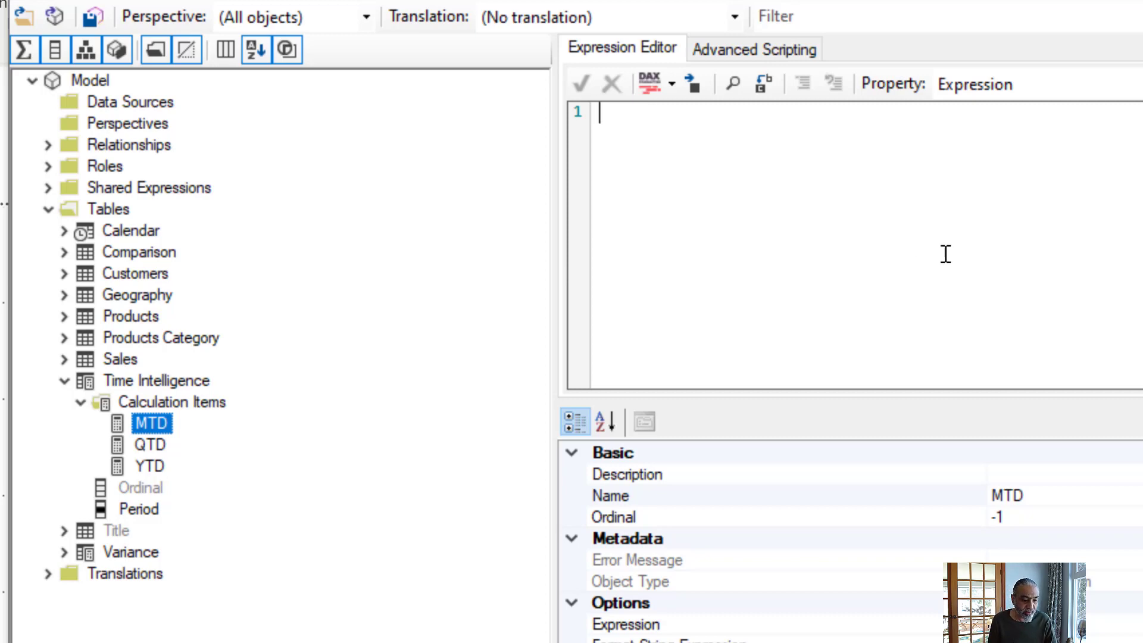
key(Return)
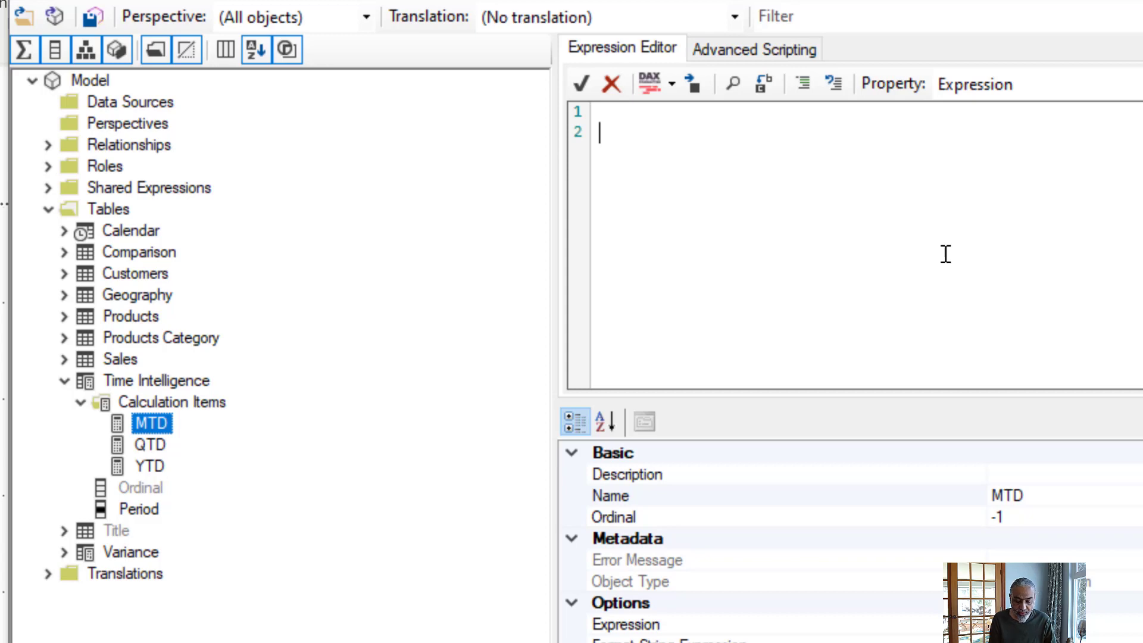
text([)
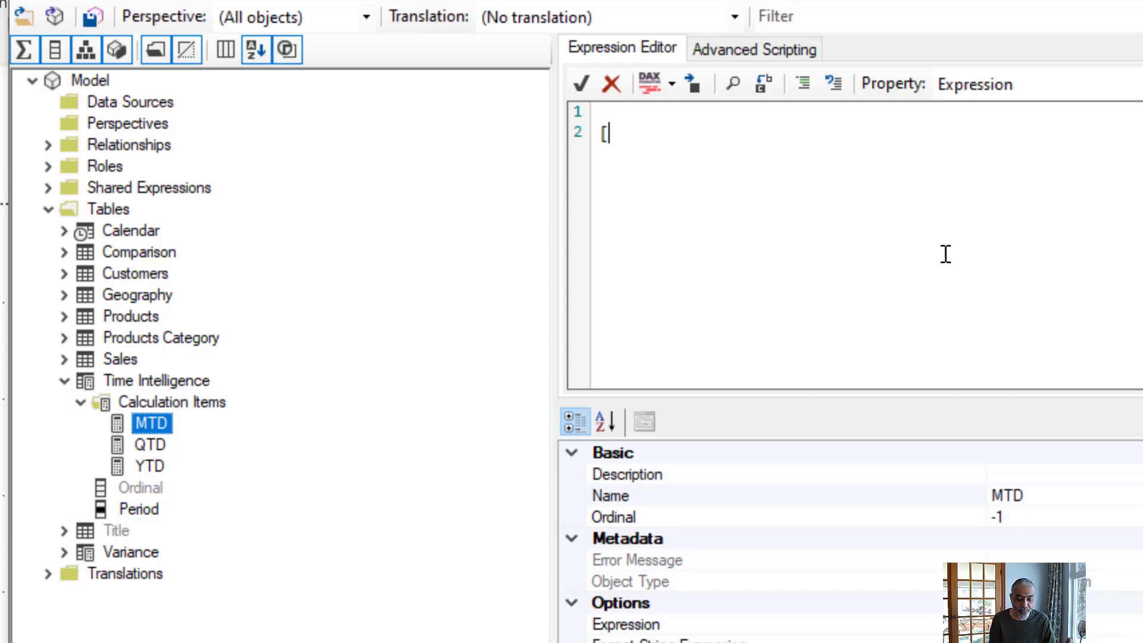
text(Sales MTD[)
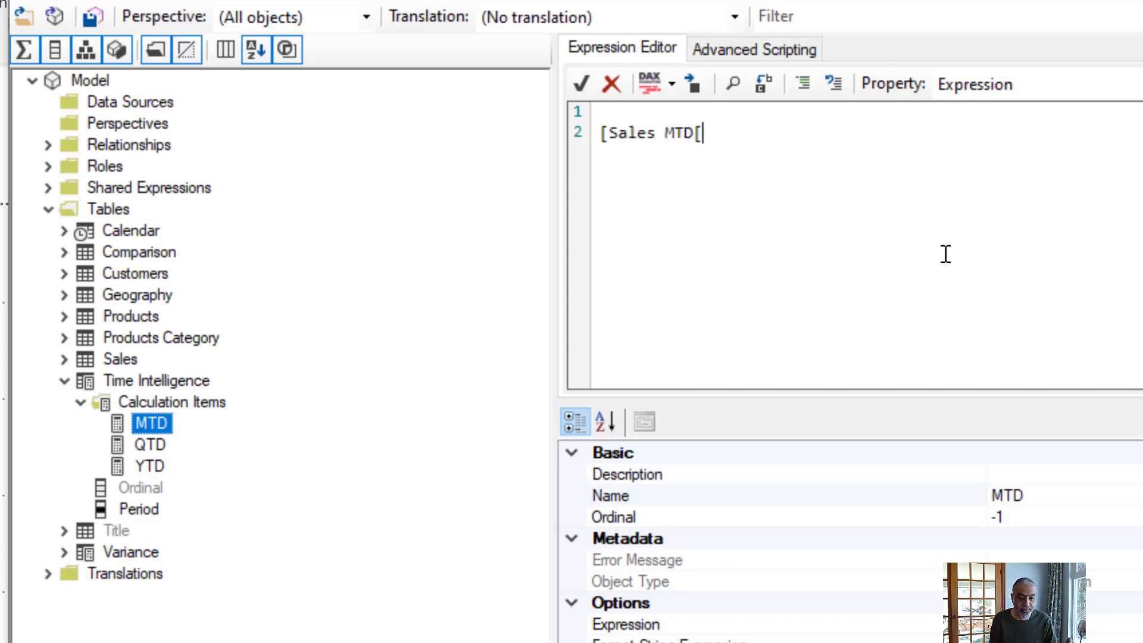
key(BackSpace)
text(])
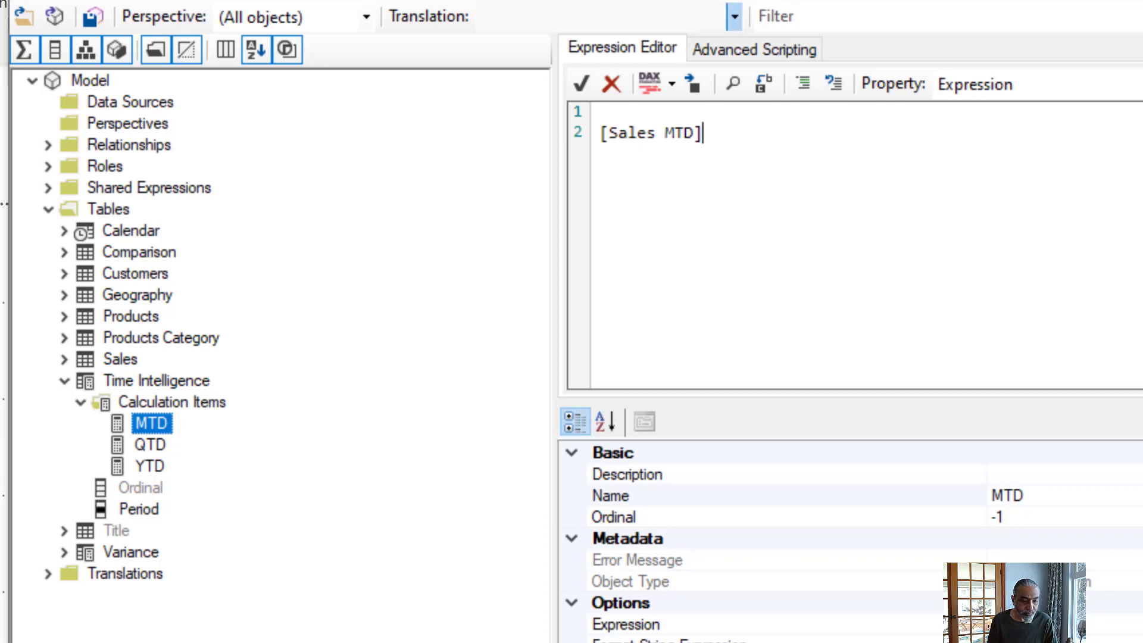
- Set the expression of the QTD calculation item to [Sales QTD], starting on the second line
click(151, 444)
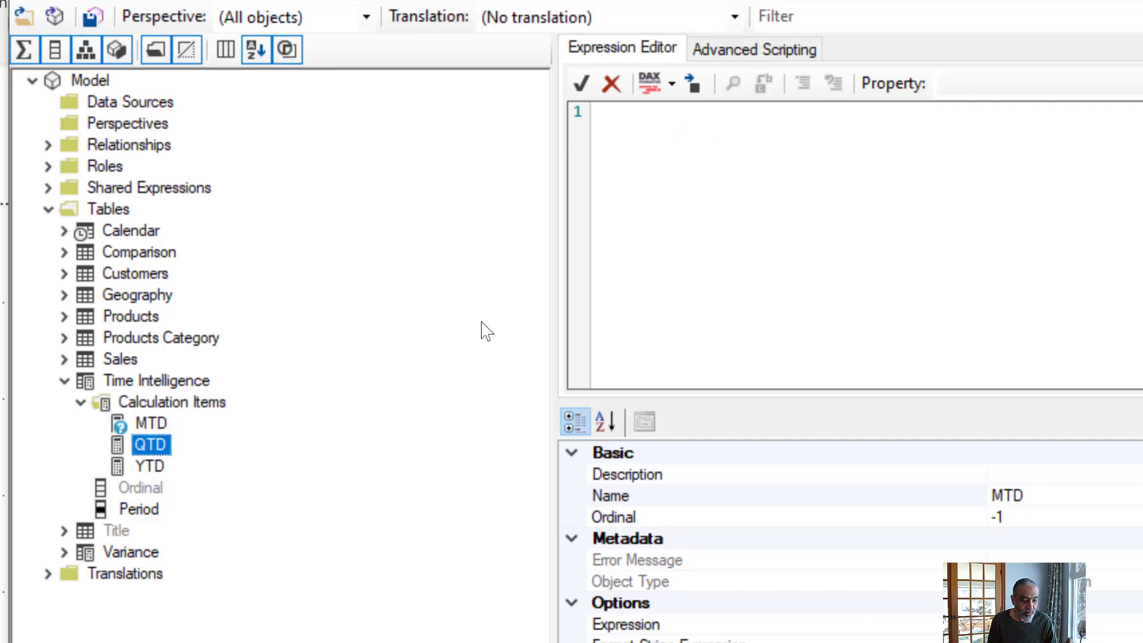
key(Return)
text([Sales QTD])
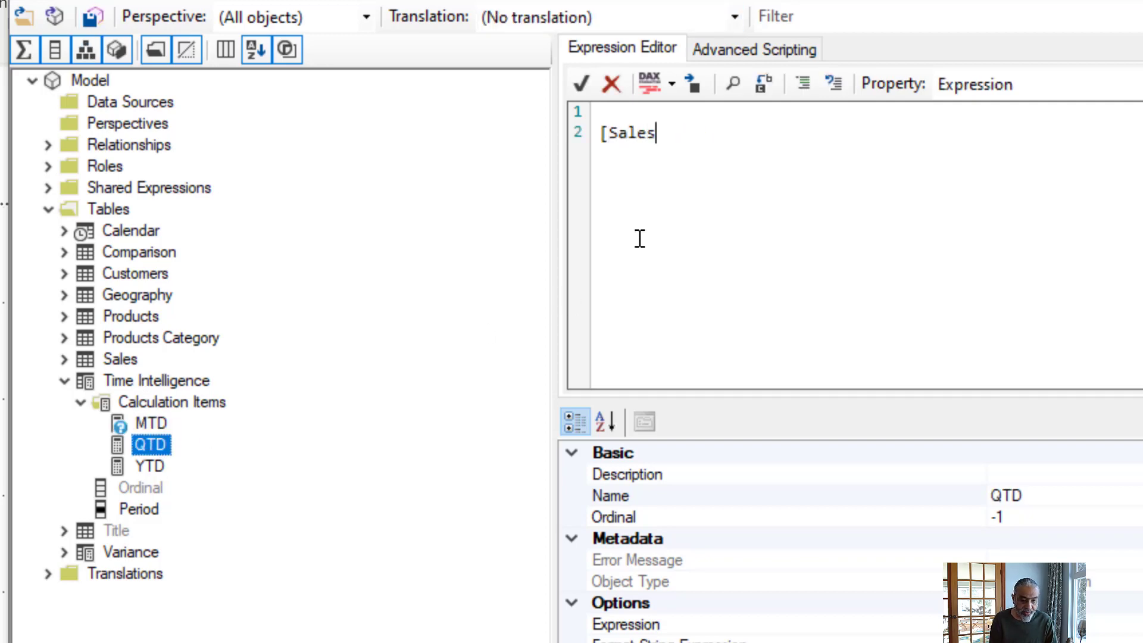
key(Return)
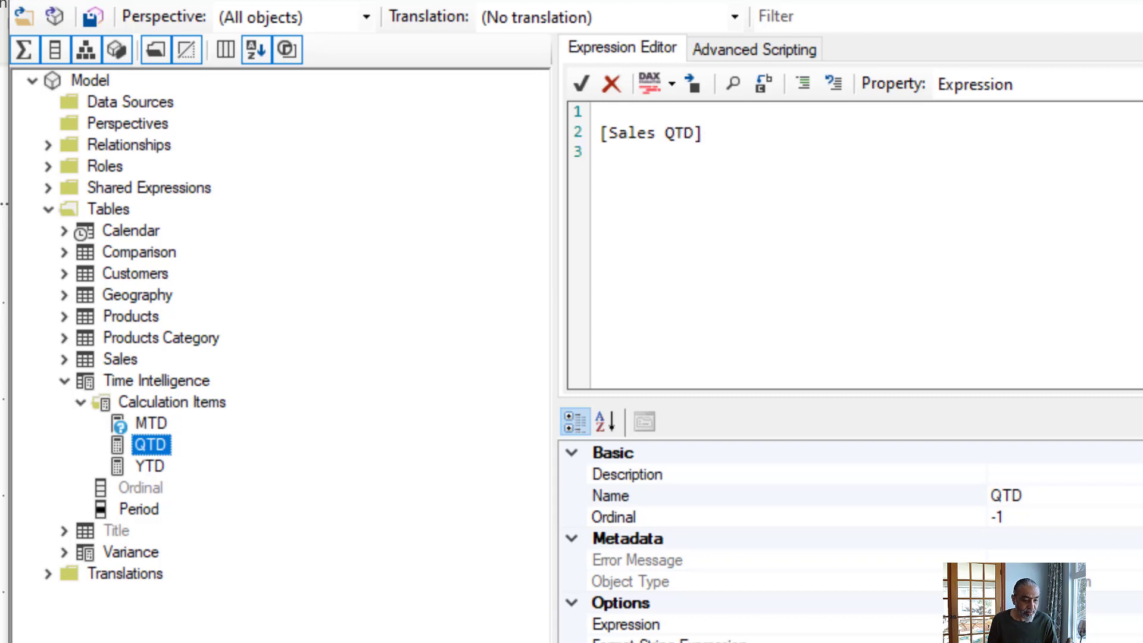
- Set the expression of the YTD calculation item to [Sales YTD], starting on the second line
click(150, 467)
key(Return)
text([Sales UT)
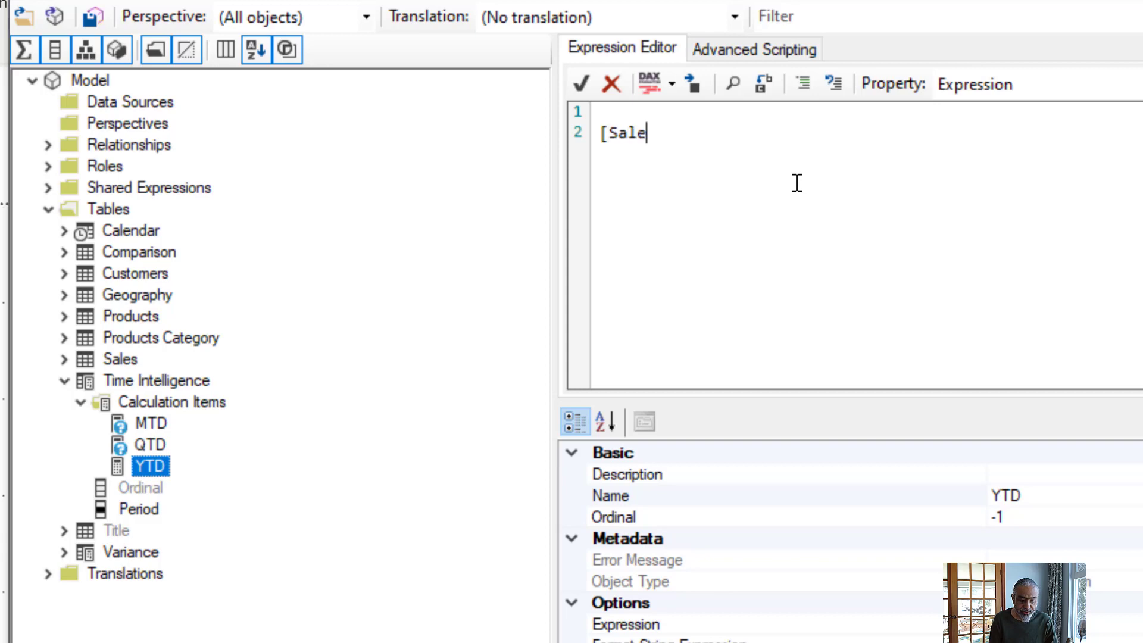
key(BackSpace)
key(BackSpace)
text(YTD])
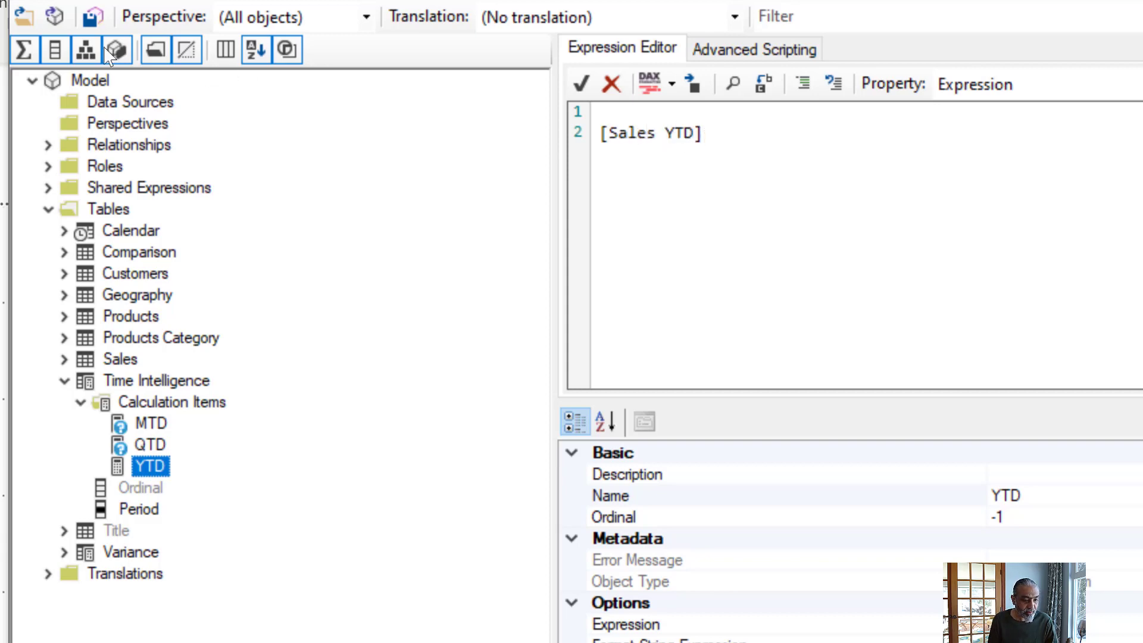
- Save the calculation group changes to the connected model, then switch to Power BI Desktop and refresh the calculation groups
click(91, 17)
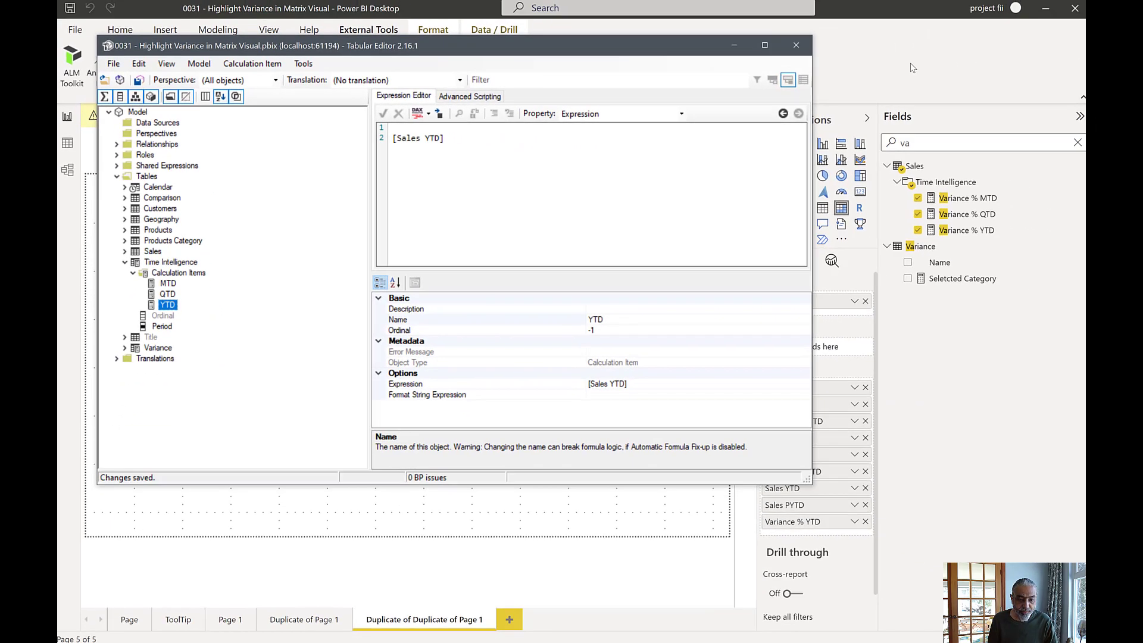
click(909, 69)
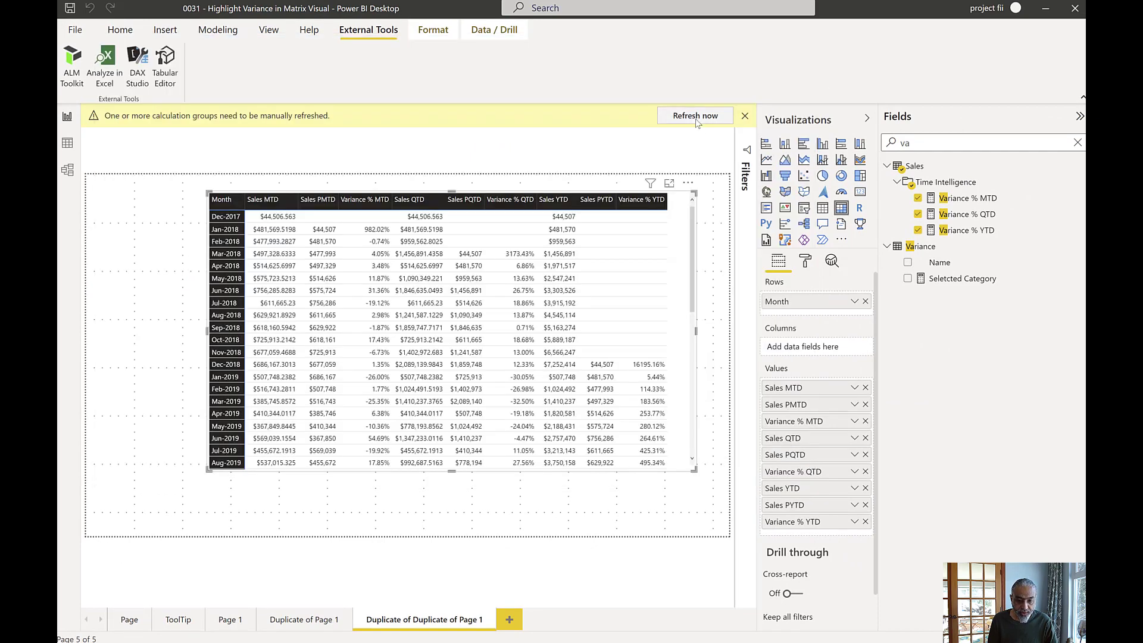
click(696, 116)
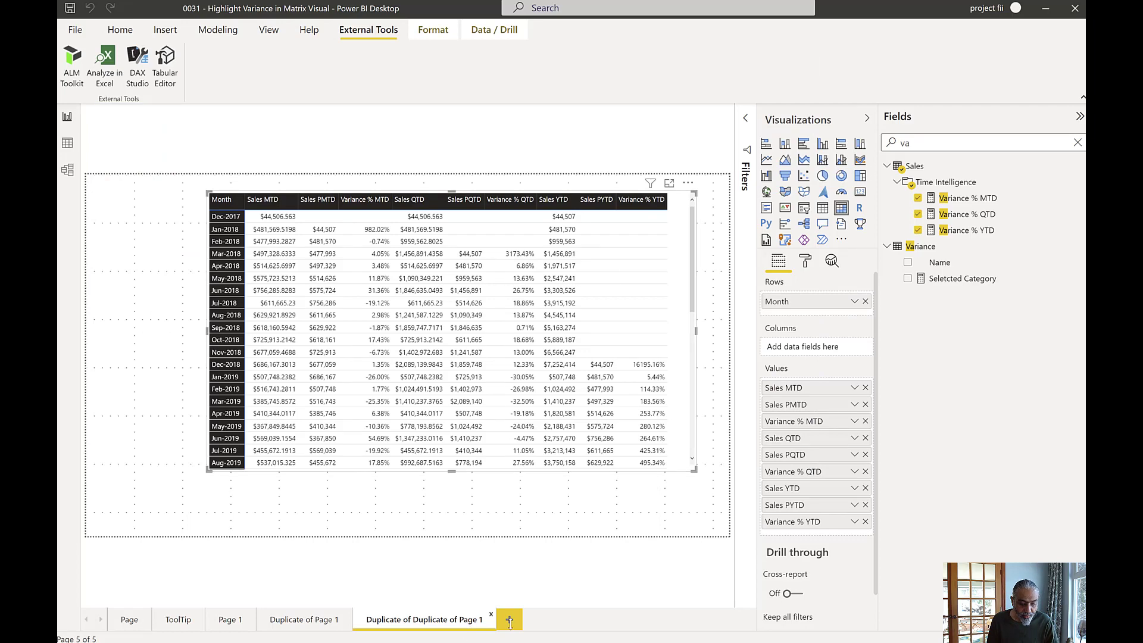
- Duplicate the current report page containing the variance matrix
right_click(449, 621)
click(488, 559)
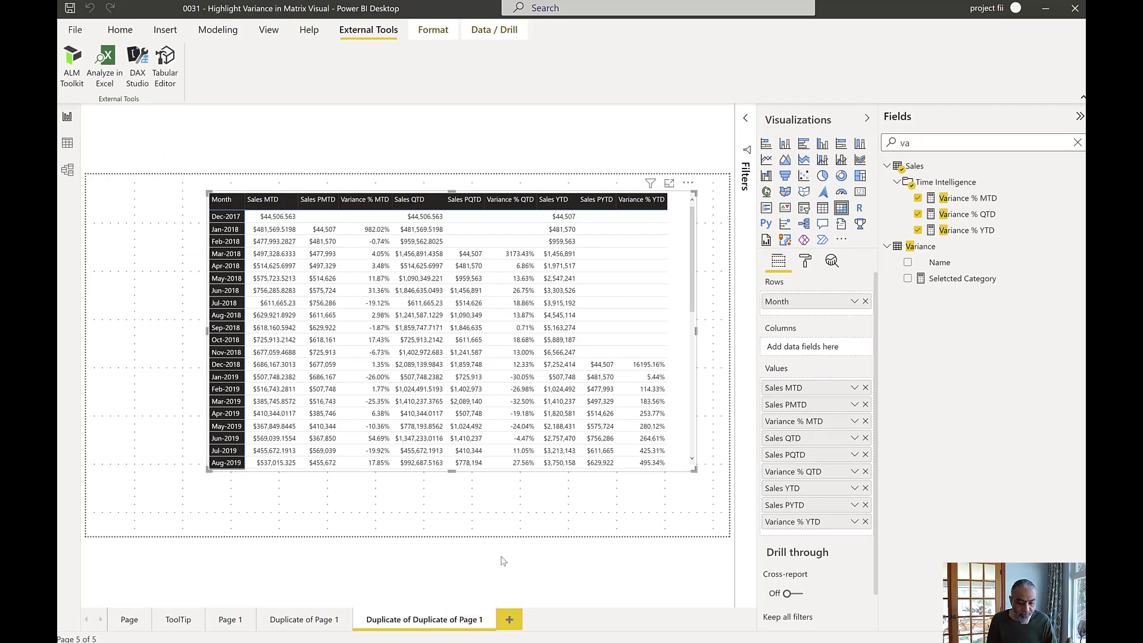
- Search the fields for Time Intelligence and place its Period field in the columns of the variance matrix
click(690, 230)
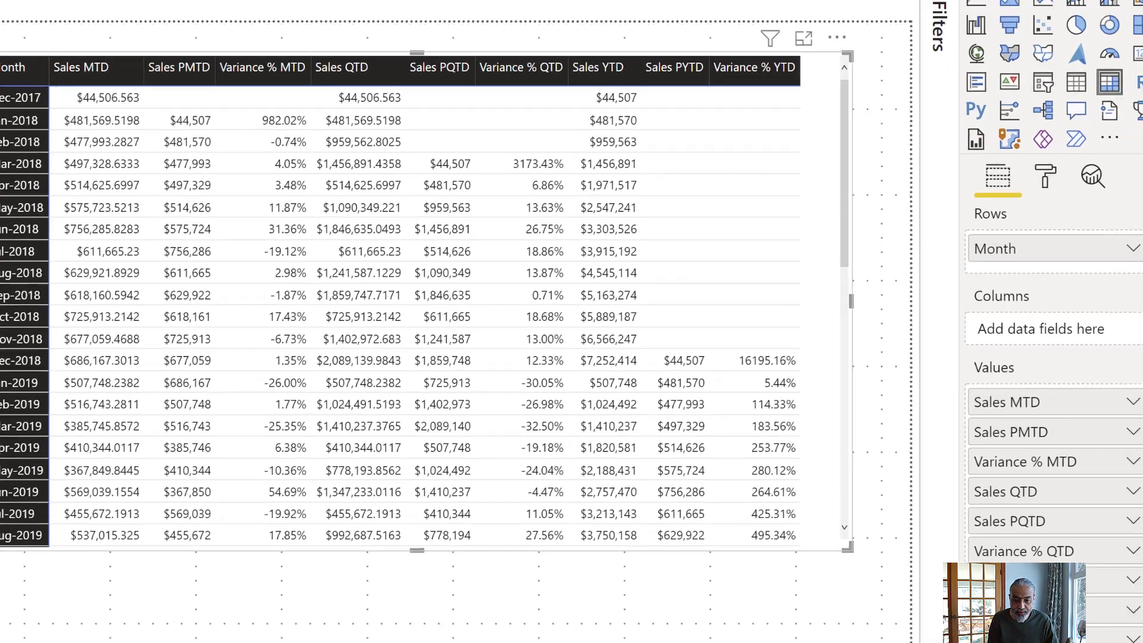
click(822, 23)
text(Tm)
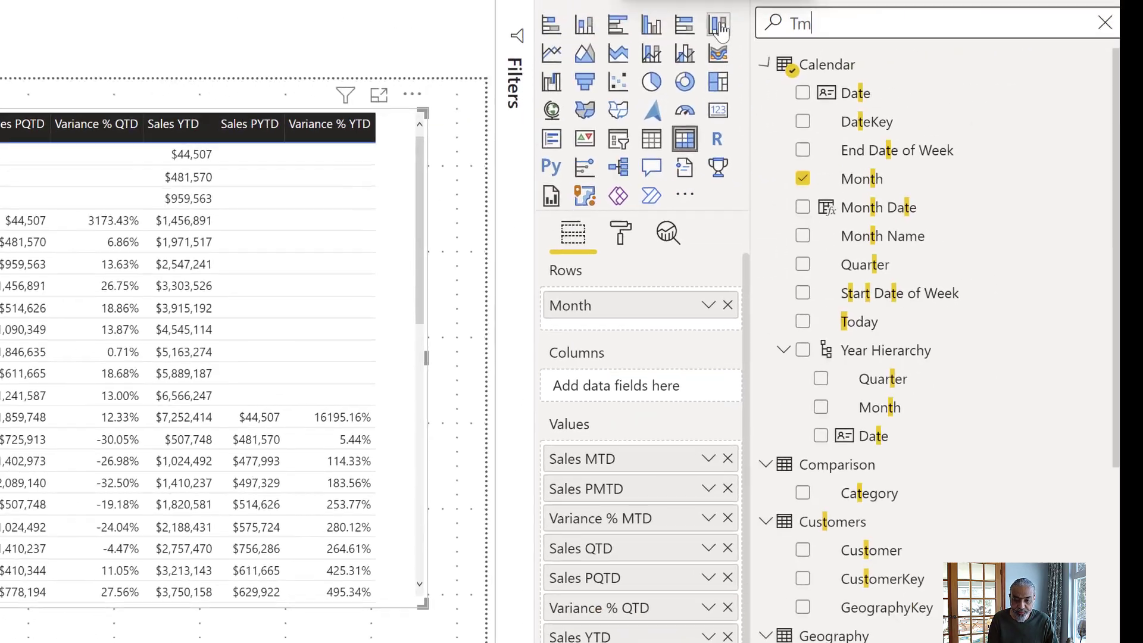
key(BackSpace)
text(Ime I)
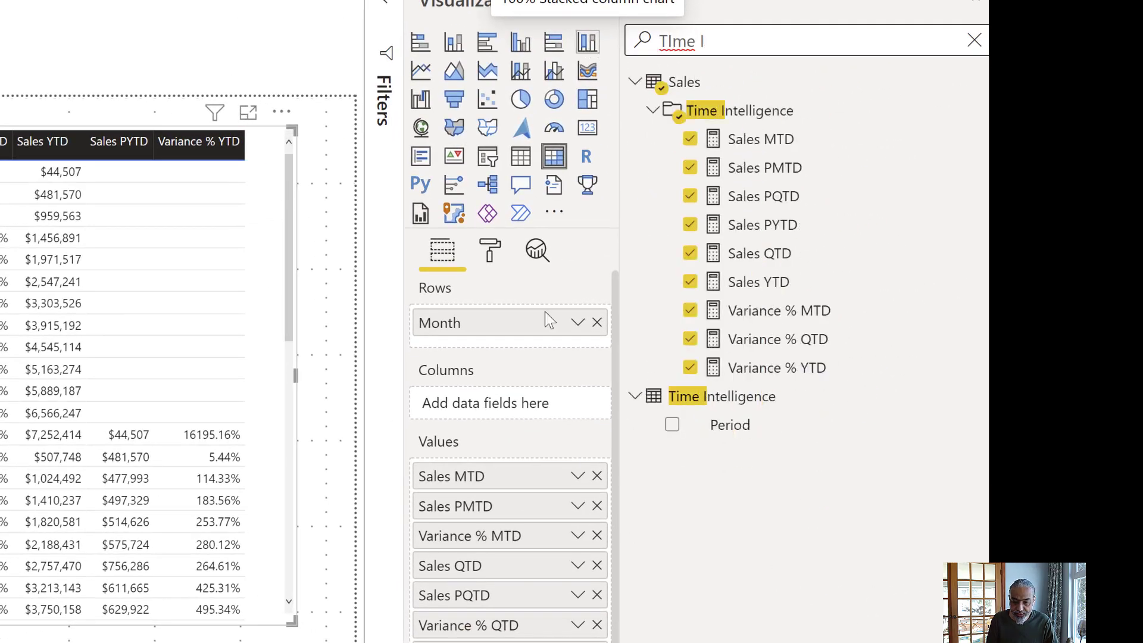
click(748, 432)
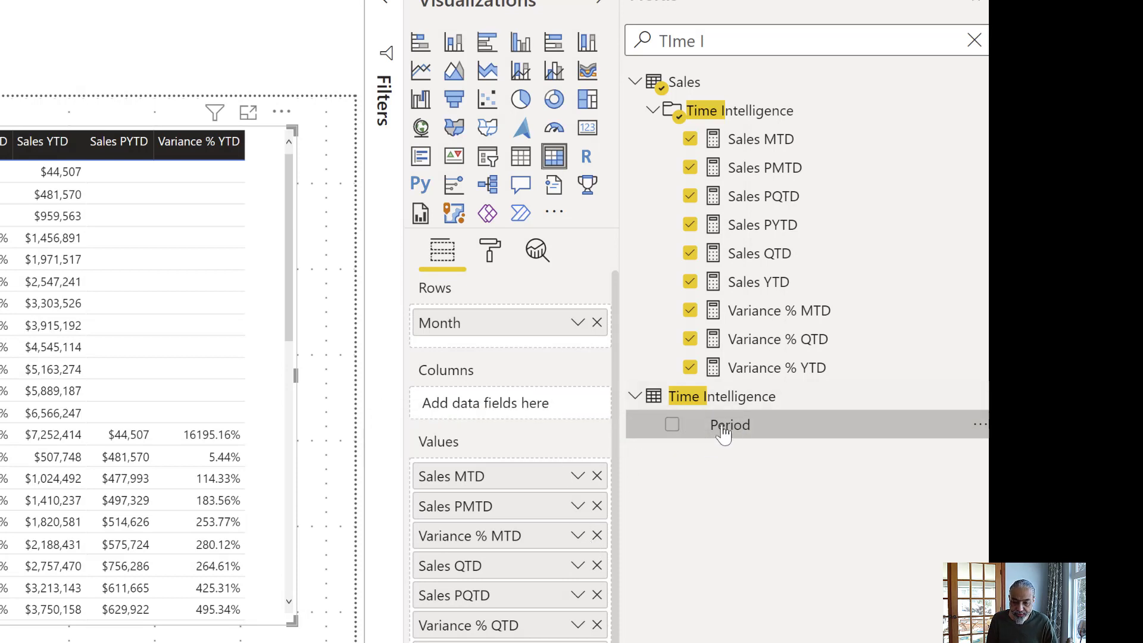
drag(724, 435, 505, 413)
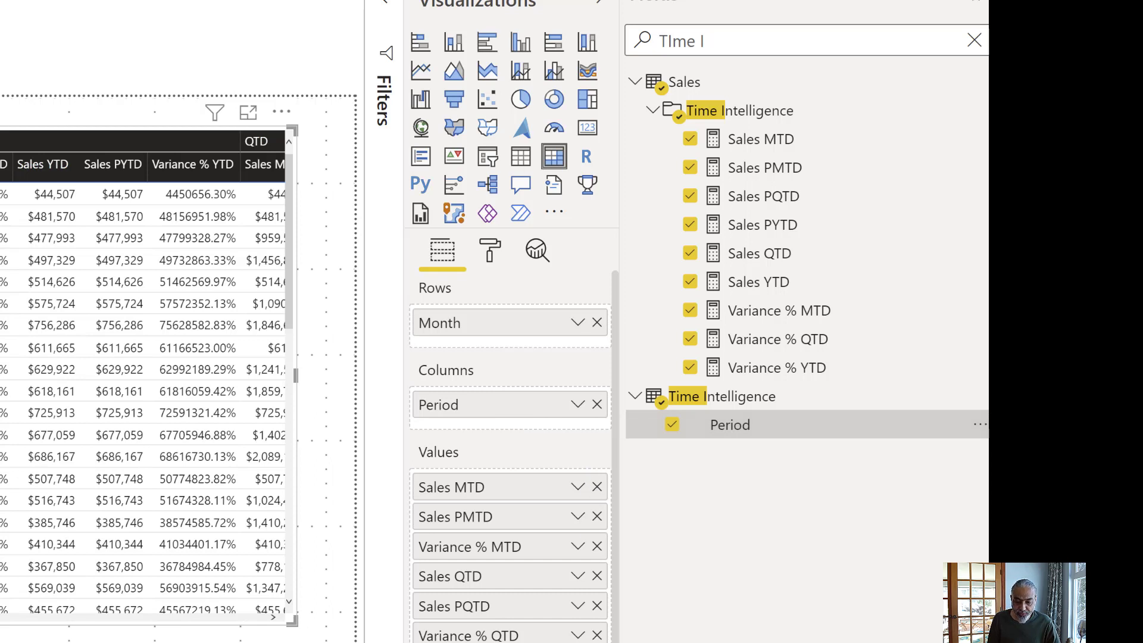
- Remove every measure except Sales MTD from the matrix values, including all PMTD, QTD, PQTD, YTD, PYTD and Variance % measures
click(598, 635)
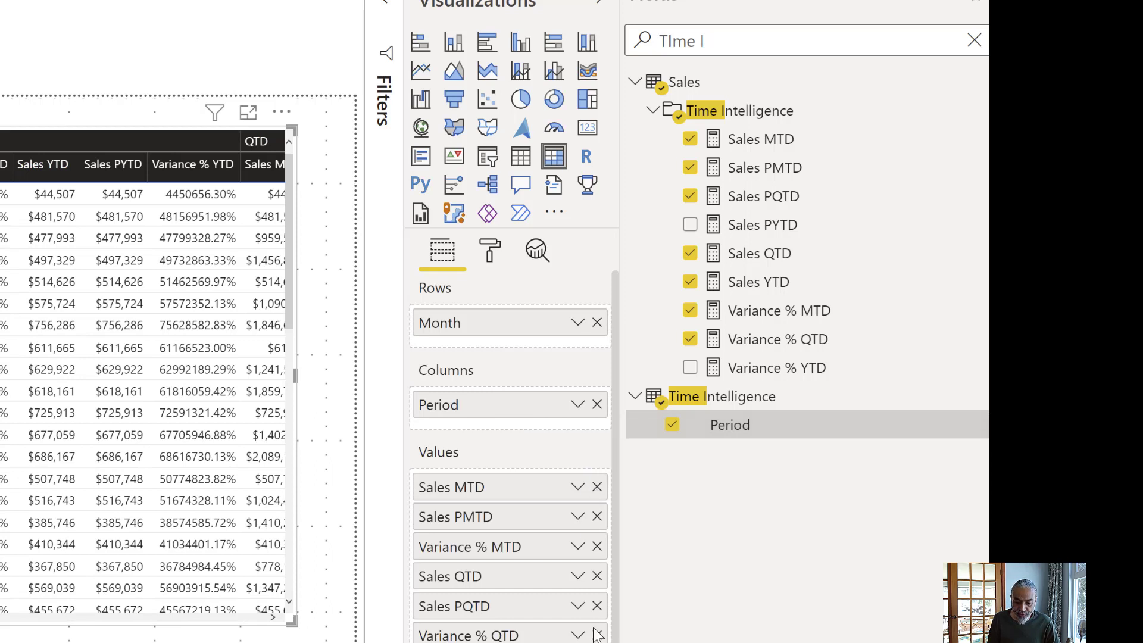
click(598, 635)
click(598, 606)
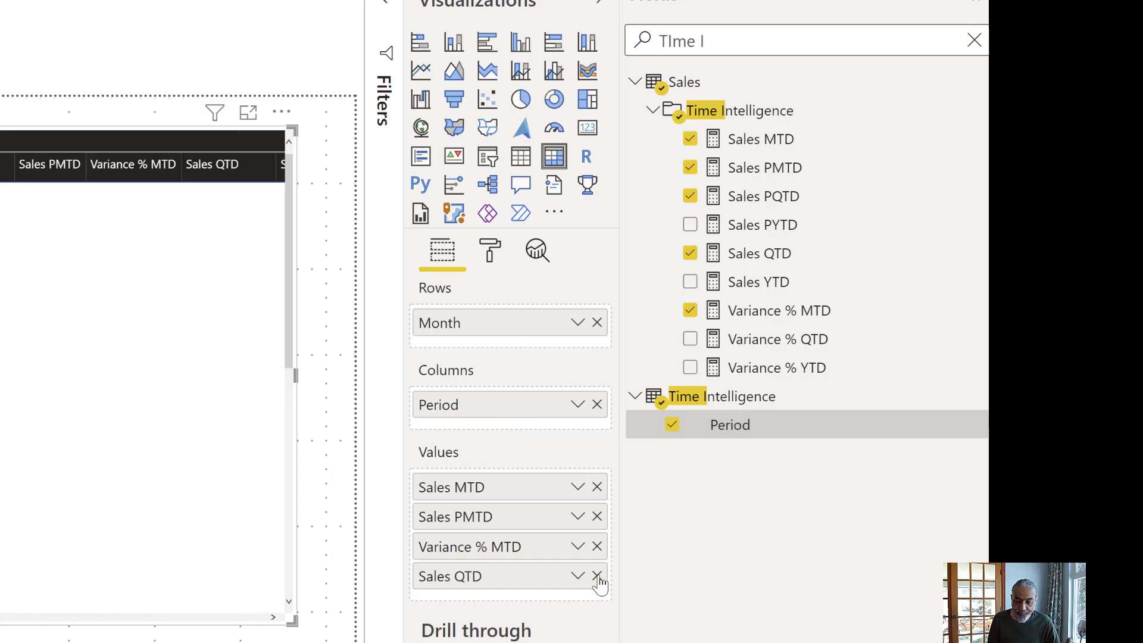
click(597, 575)
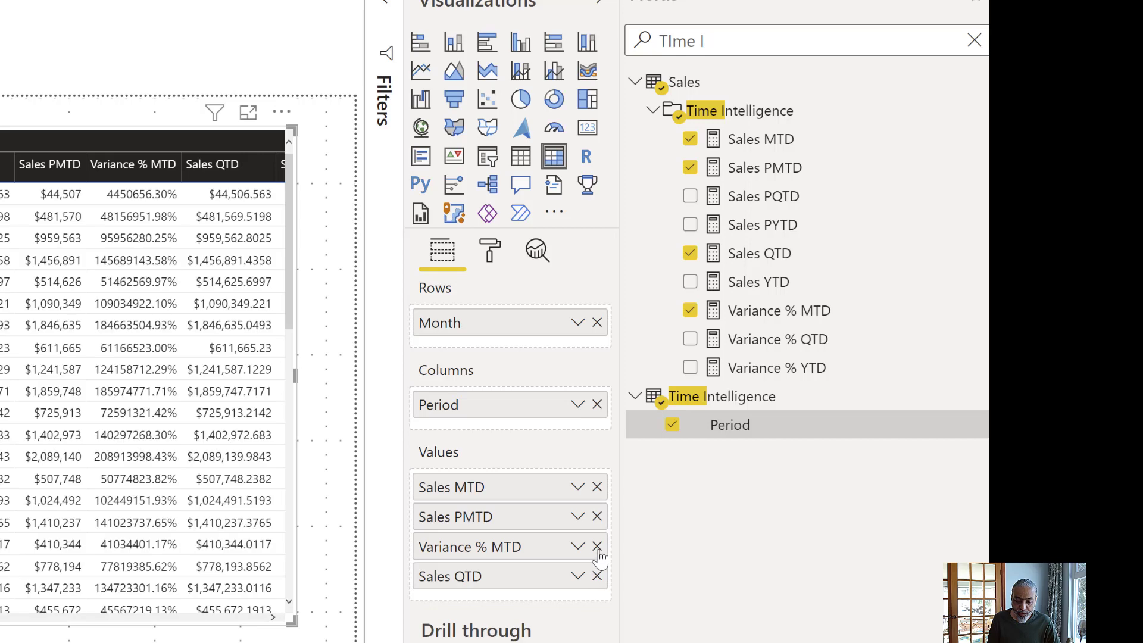
click(597, 517)
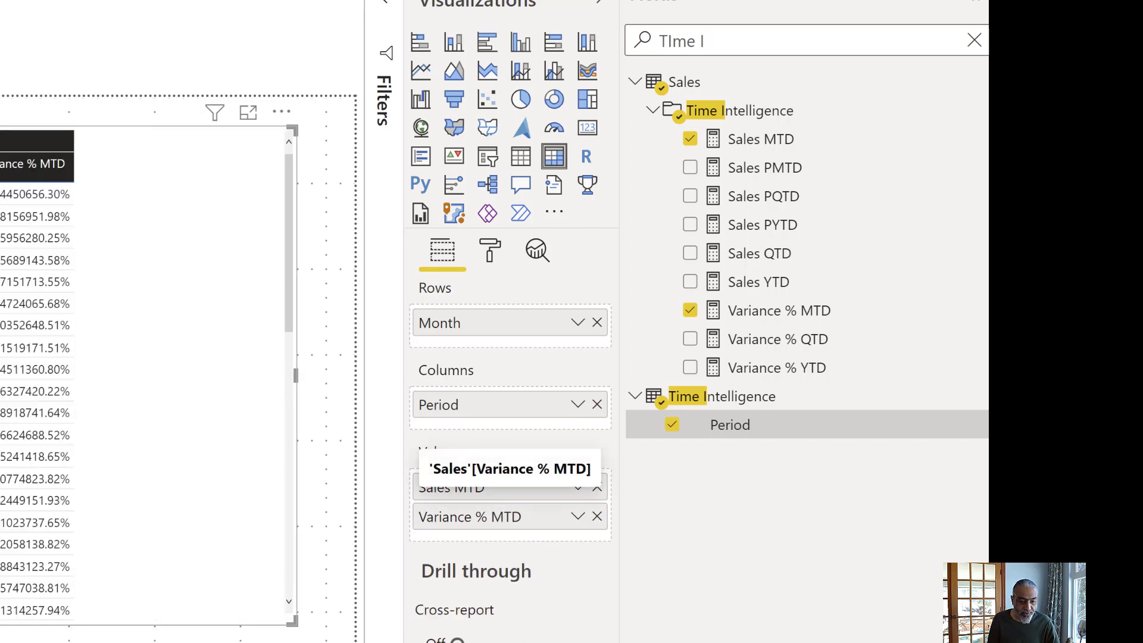
click(597, 517)
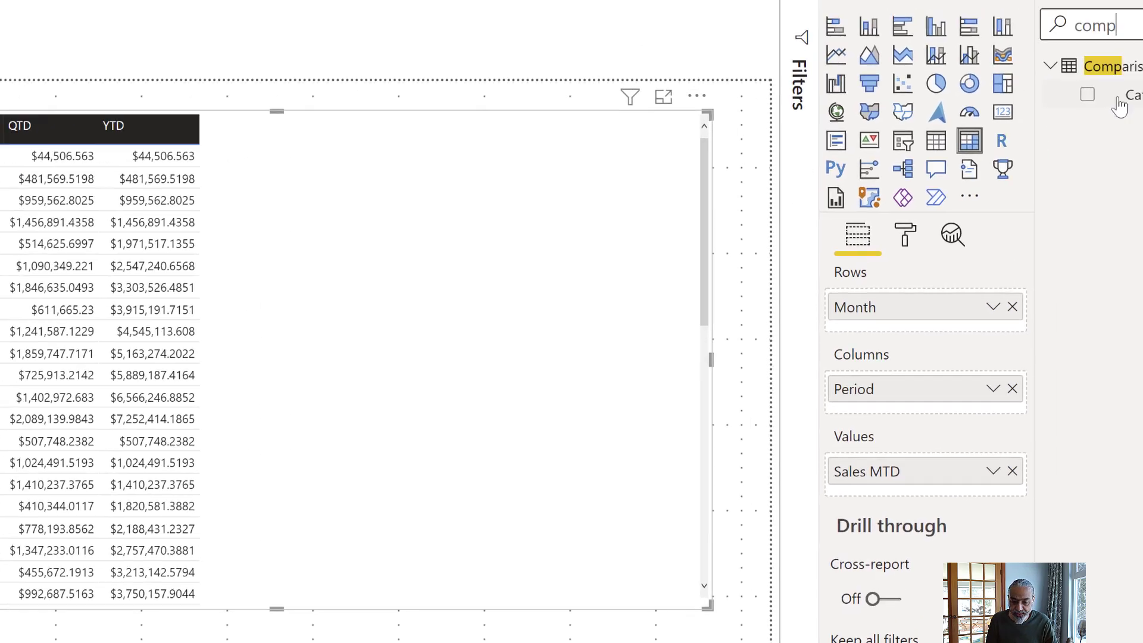
- Add Category from the Comparison table below Period in the matrix columns, expand the columns to that level and widen the matrix
drag(1123, 97, 659, 449)
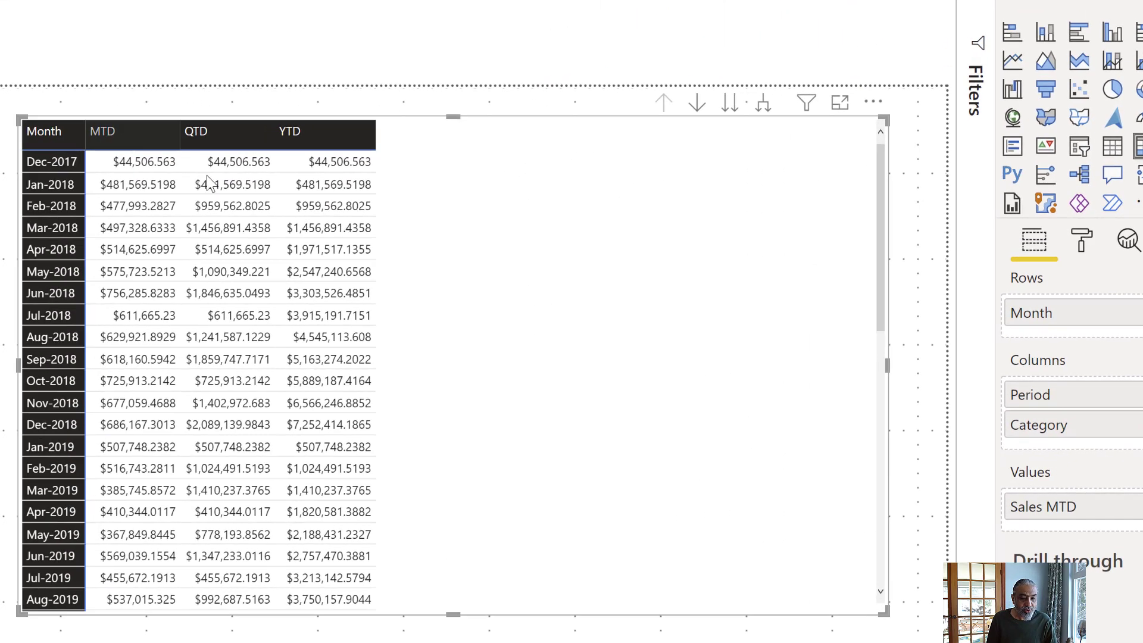
click(764, 108)
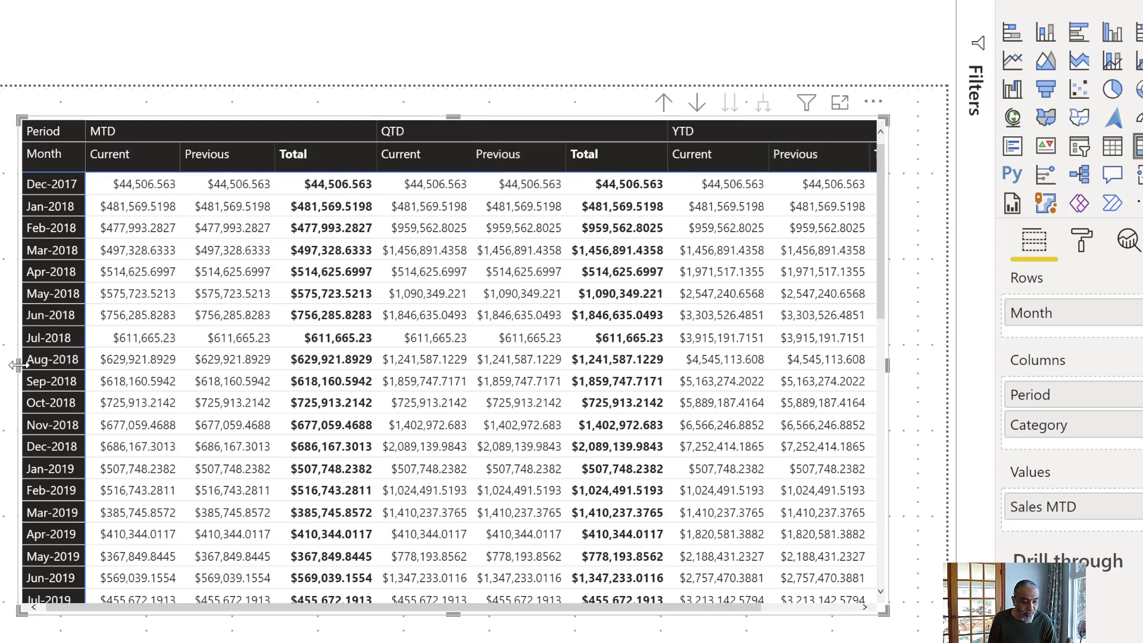
drag(19, 365, 0, 365)
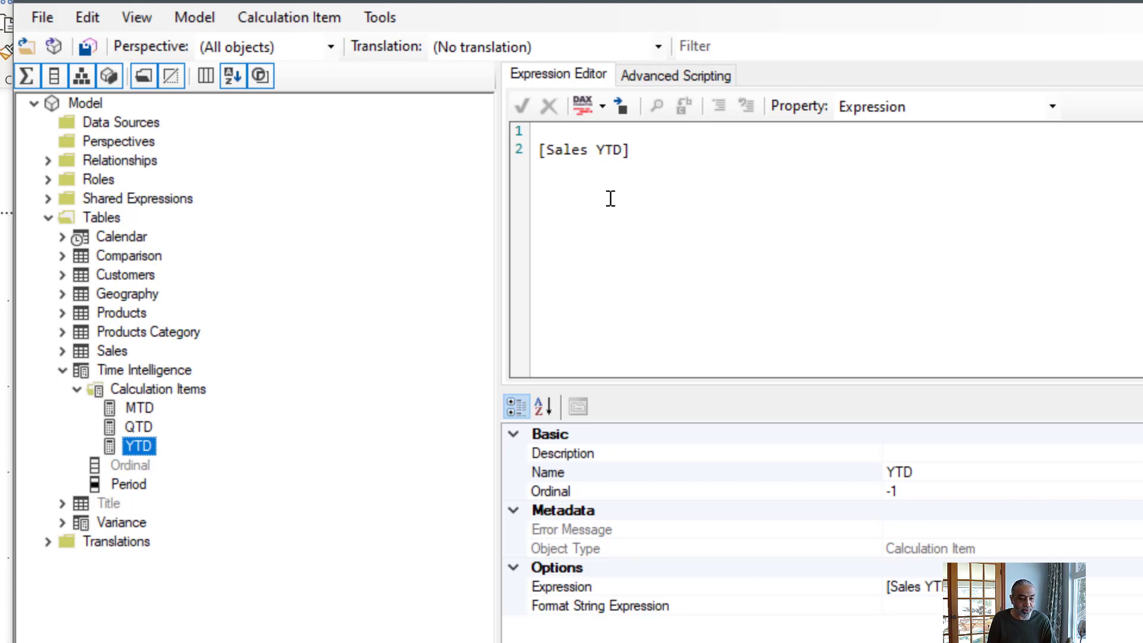
- In Tabular Editor, insert IF ( SELECTEDVALUE ( 'Comparison'[Category] = "Current" above [Sales MTD] in the MTD calculation item's expression
click(149, 409)
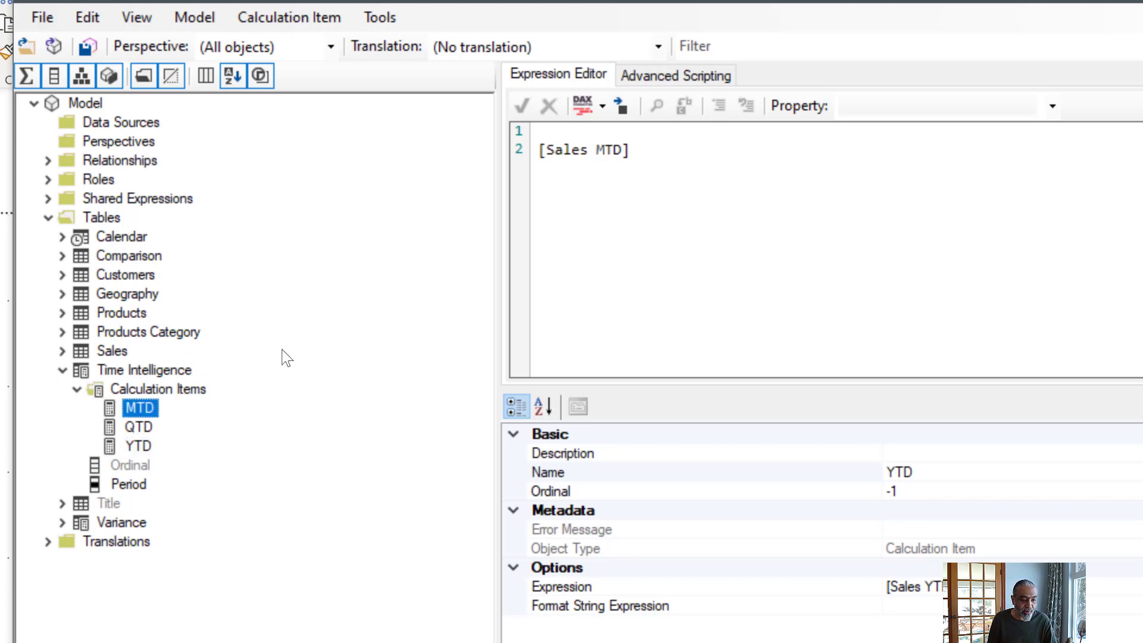
click(573, 136)
key(Return)
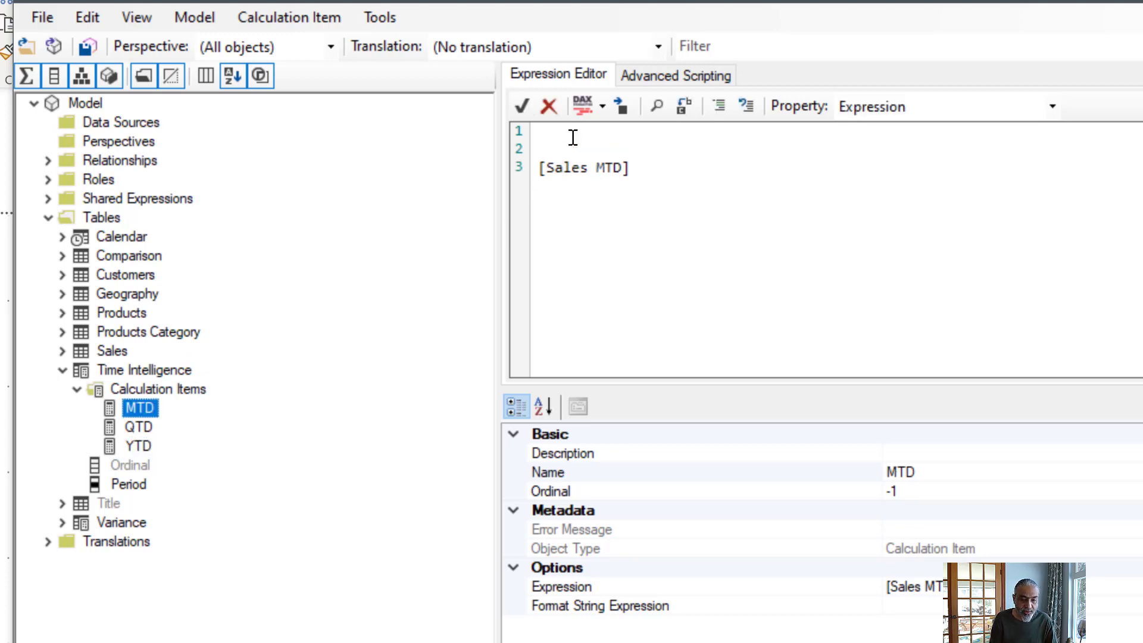
text(IF ( SELECTEDV)
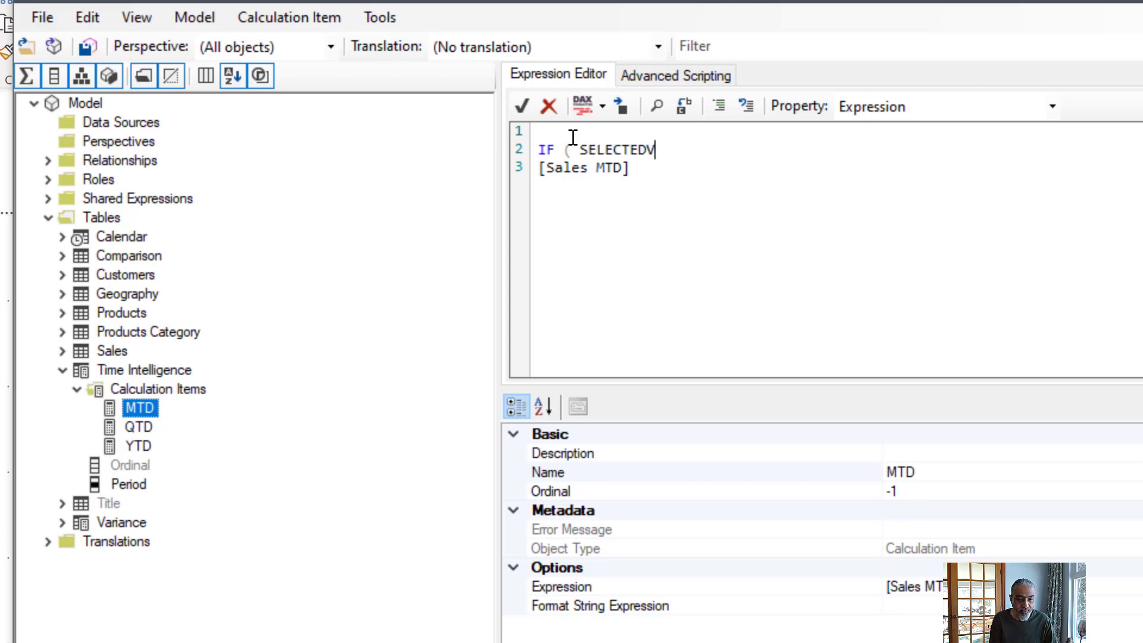
text(ALUE ( 'Compa)
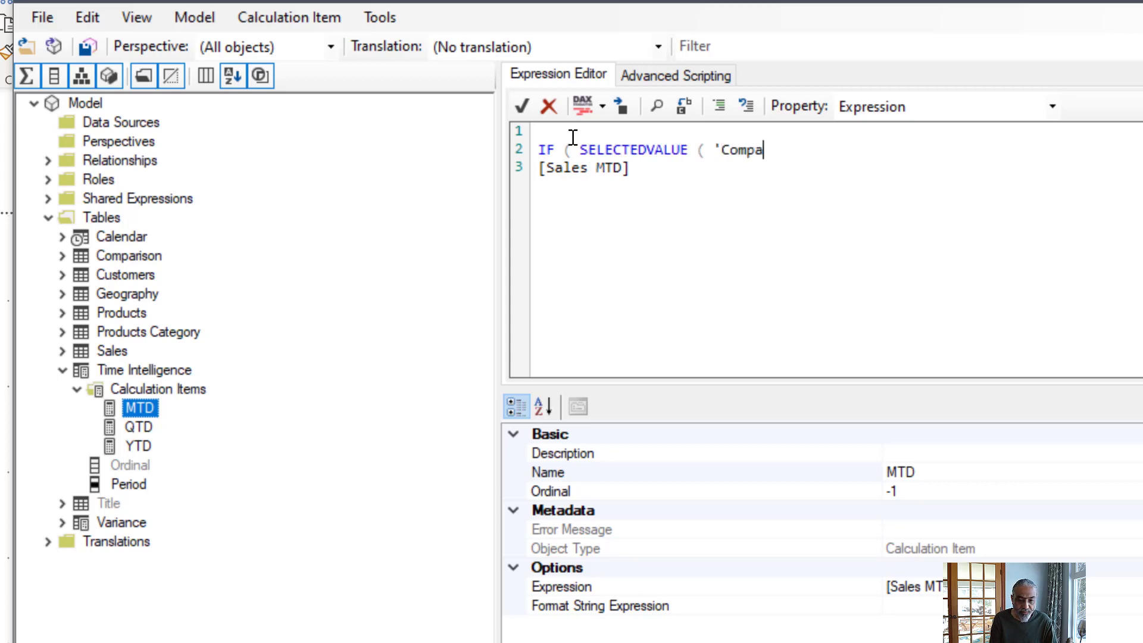
text(rison'[Categoyr])
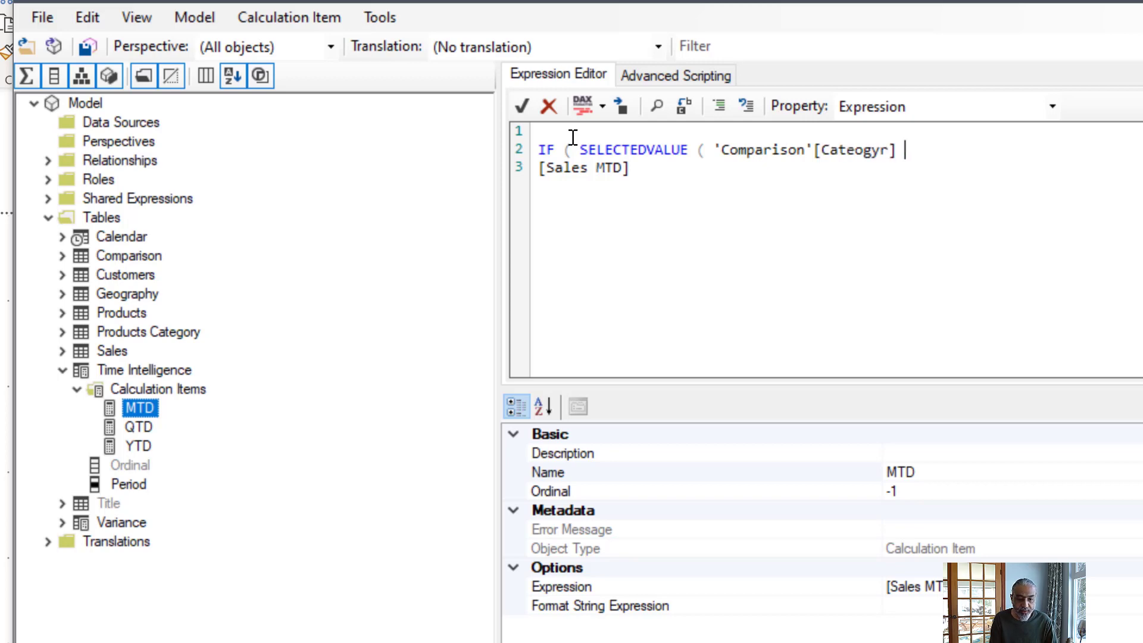
key(BackSpace)
key(BackSpace)
key(BackSpace)
key(BackSpace)
text(or)
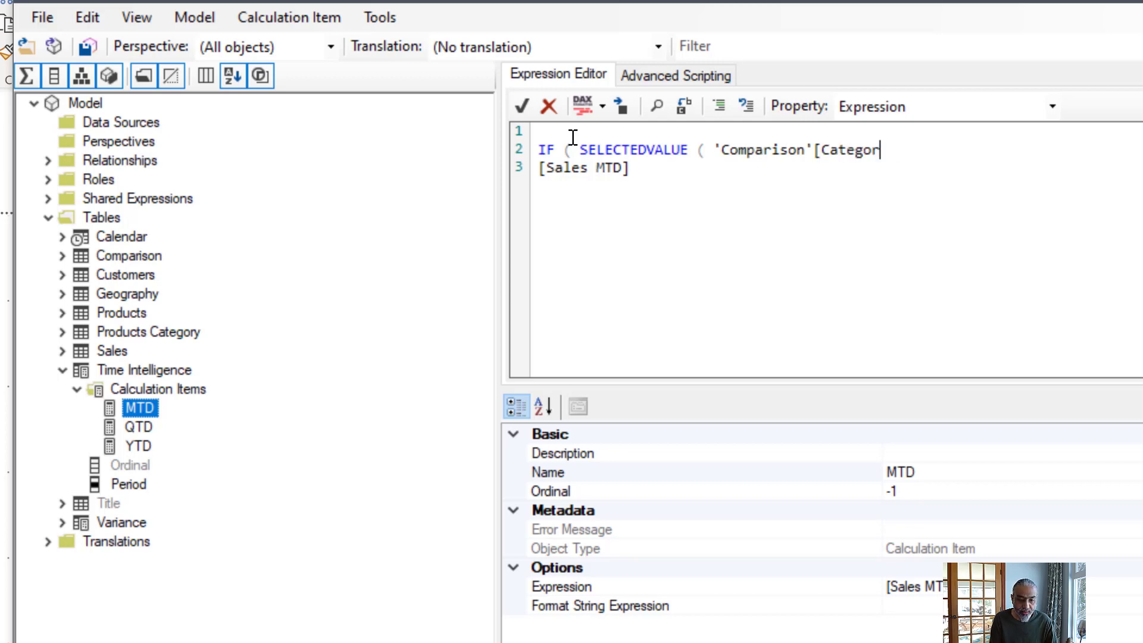
text(y] = "Current")
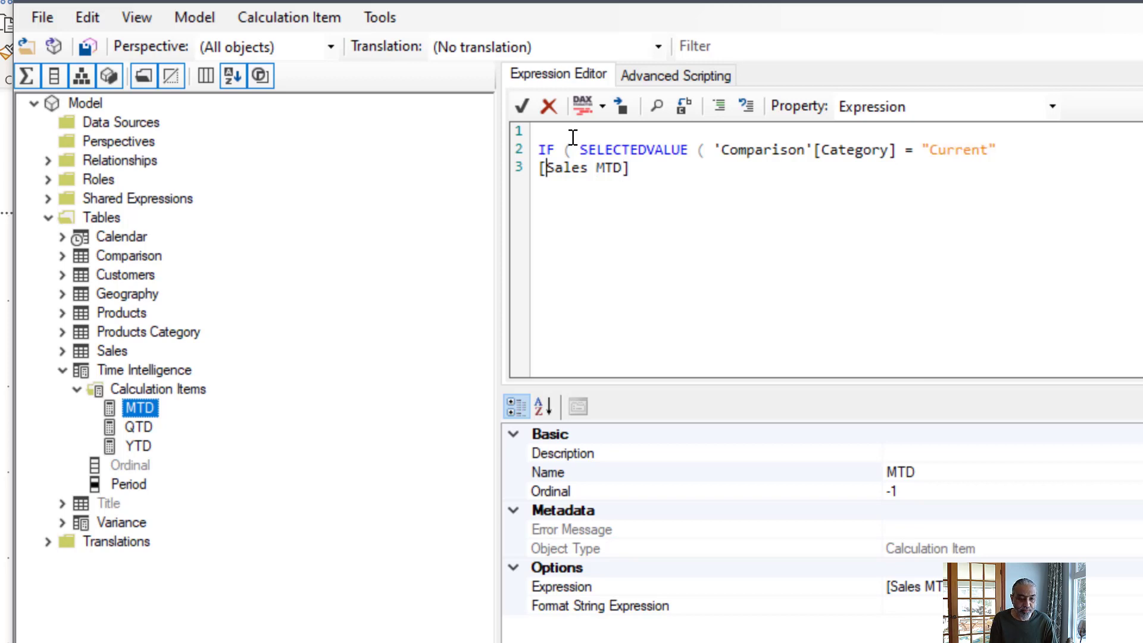
- Indent [Sales MTD] as the IF result, add [Sales PMTD] on the line below as the alternative, and close the IF with an unindented parenthesis
key(Tab)
key(Right)
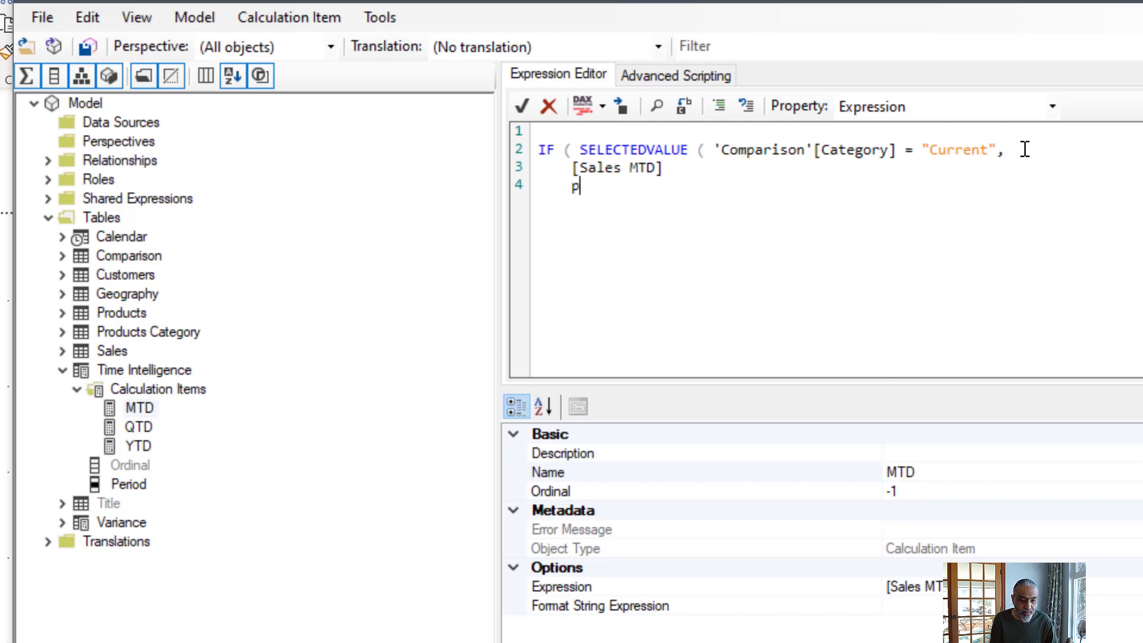
text(Sa)
key(BackSpace)
key(BackSpace)
key(BackSpace)
text([Sales PMTD])
key(Return)
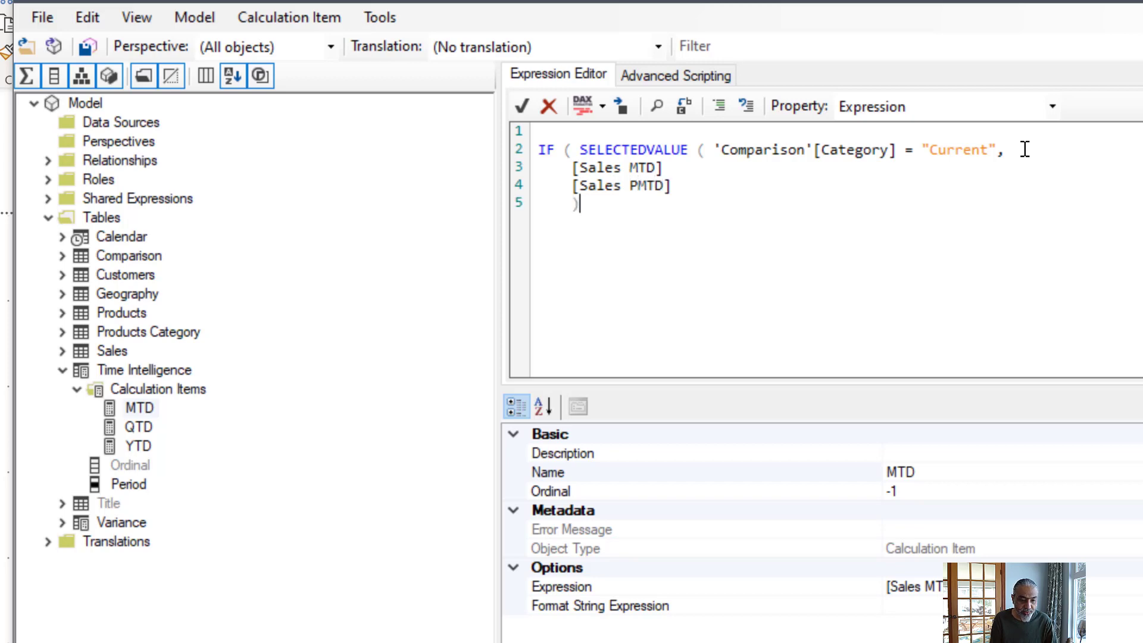
key(shift+Tab)
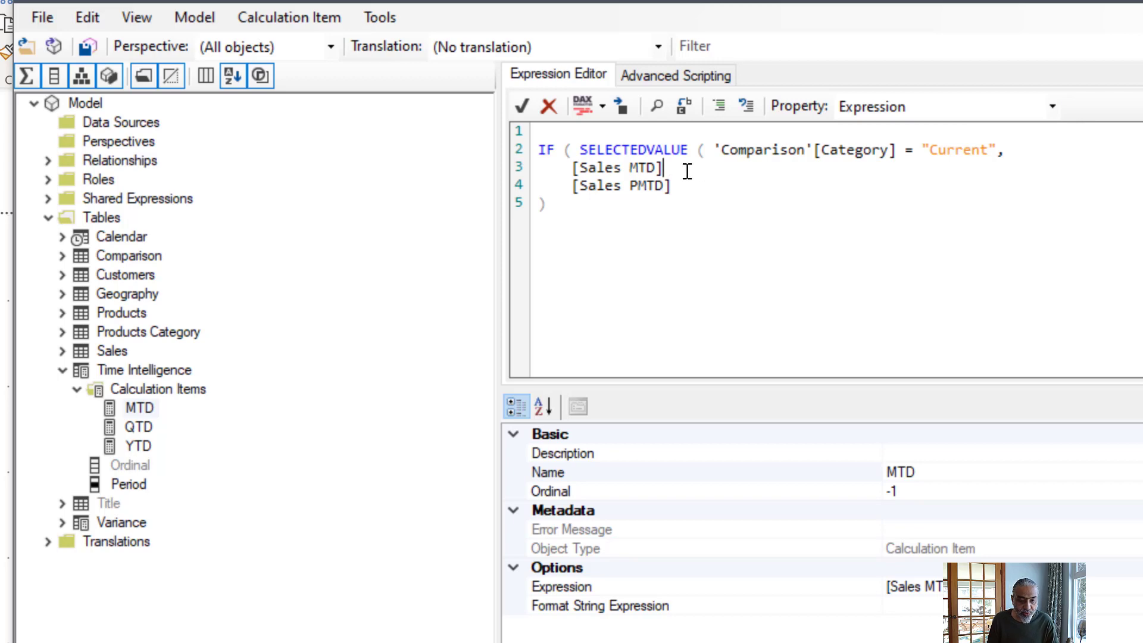
- Close SELECTEDVALUE with a parenthesis after 'Comparison'[Category] in the MTD expression and save the changes to the connected model
drag(938, 154, 973, 154)
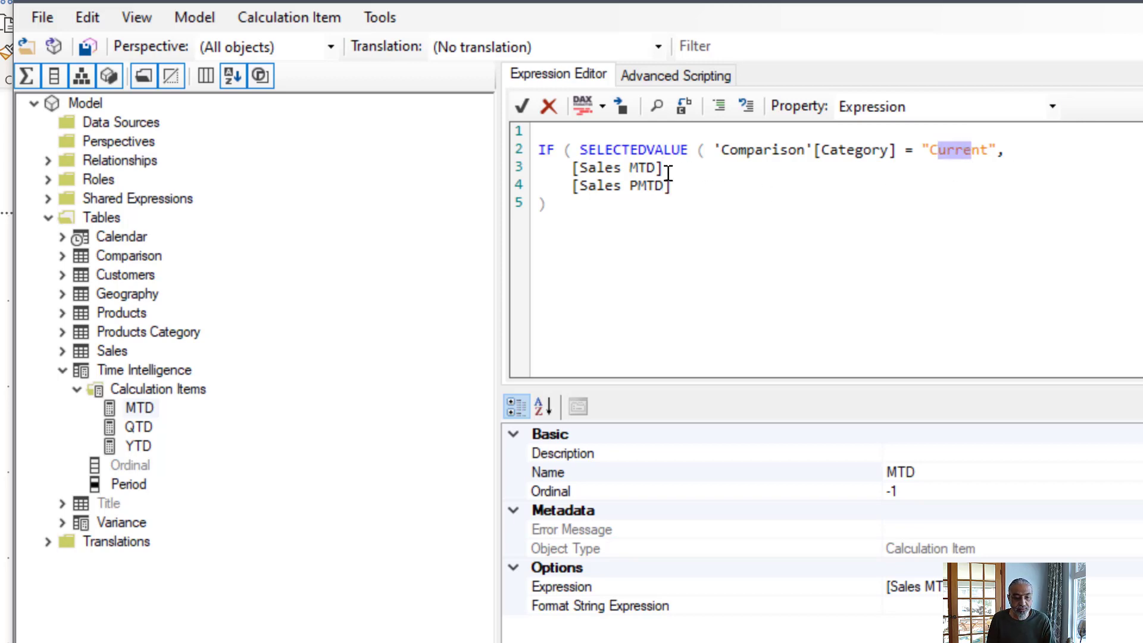
click(907, 151)
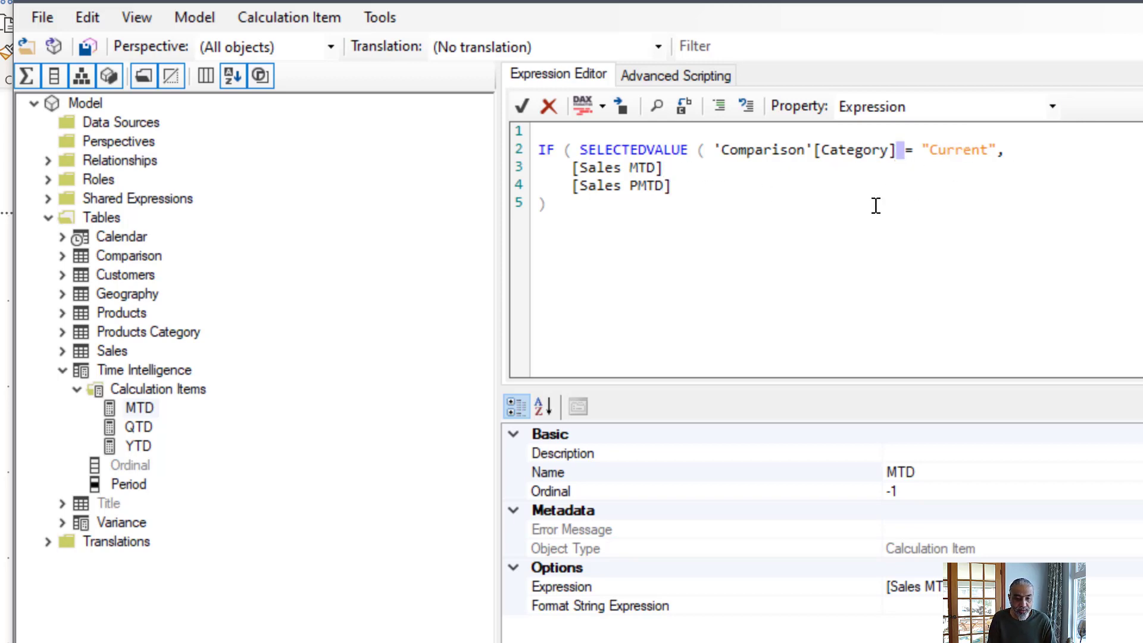
text())
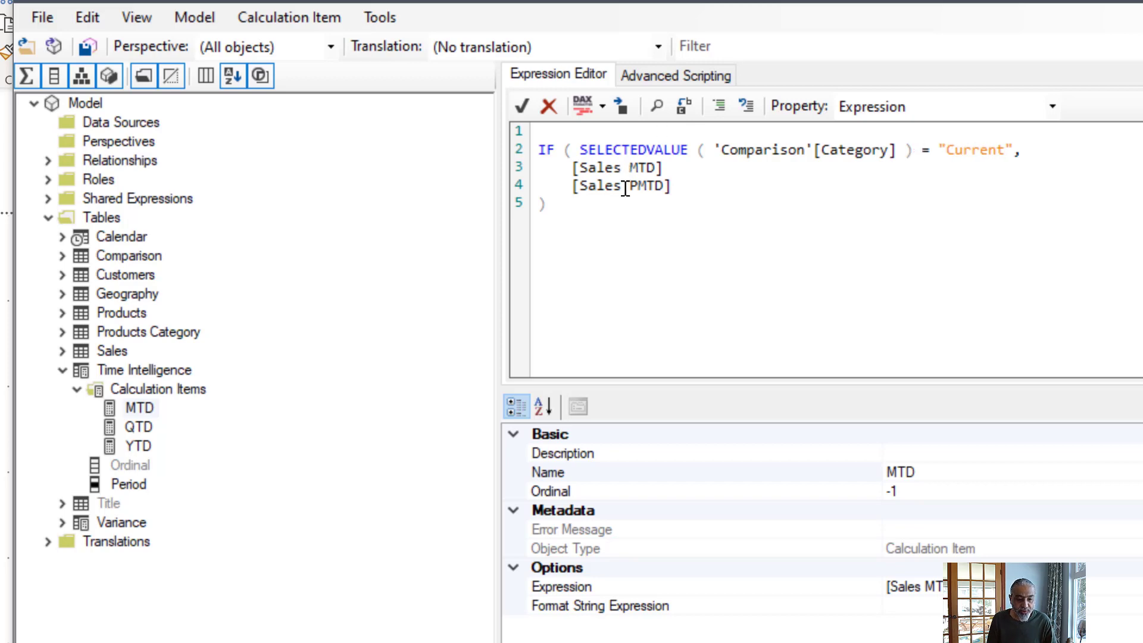
click(85, 46)
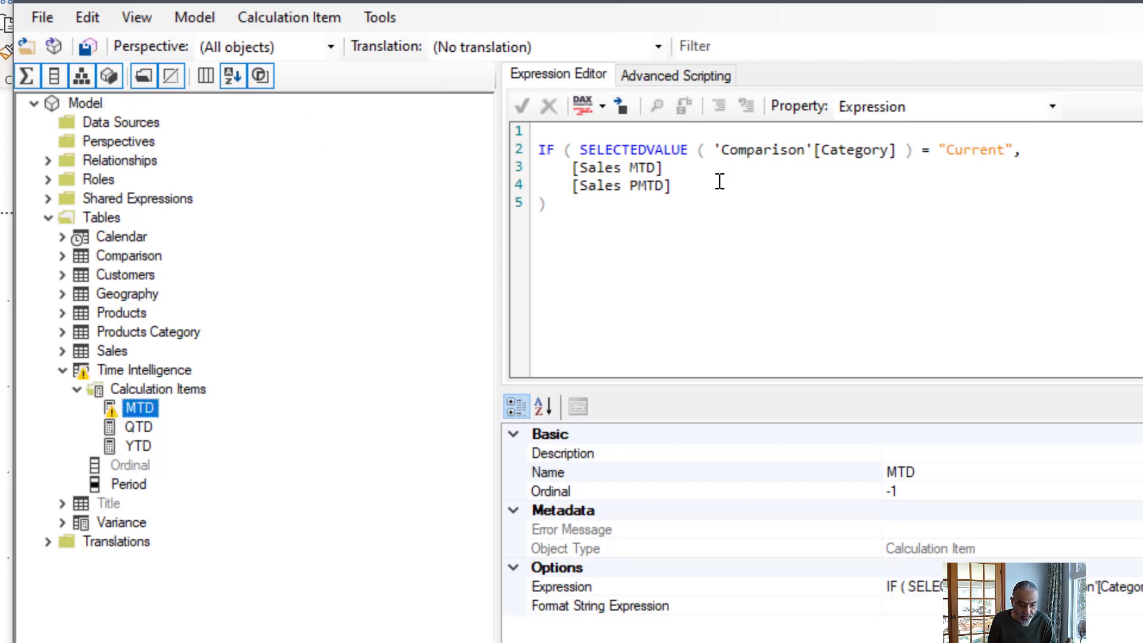
- Add a comma after [Sales MTD] in the MTD expression, save it to the connected model and switch to Power BI Desktop
click(710, 165)
text(,)
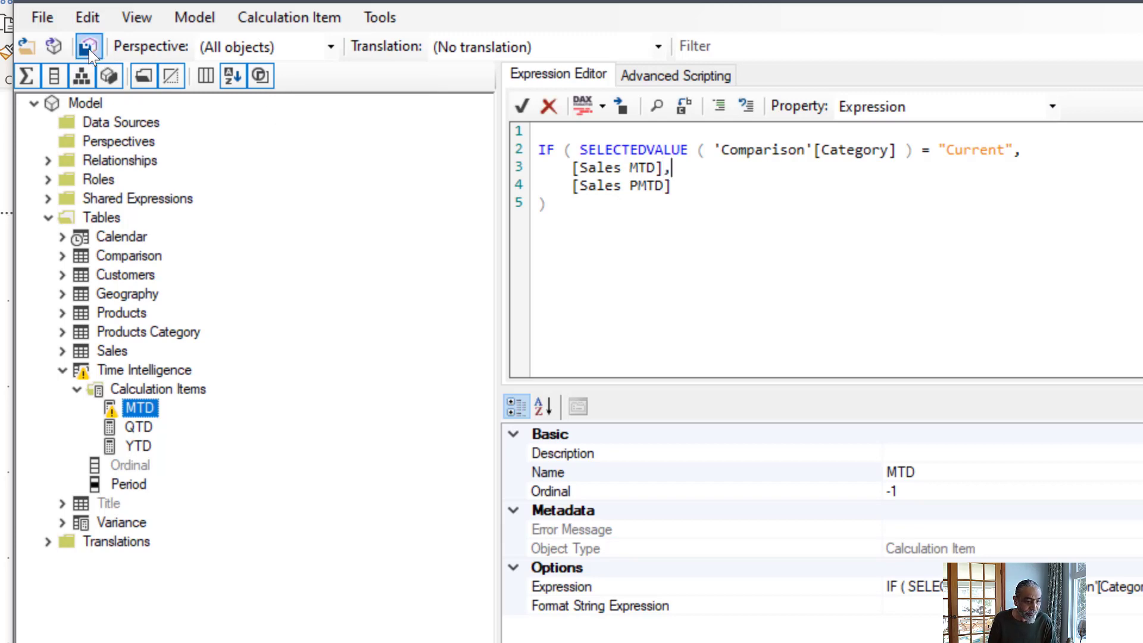
click(87, 47)
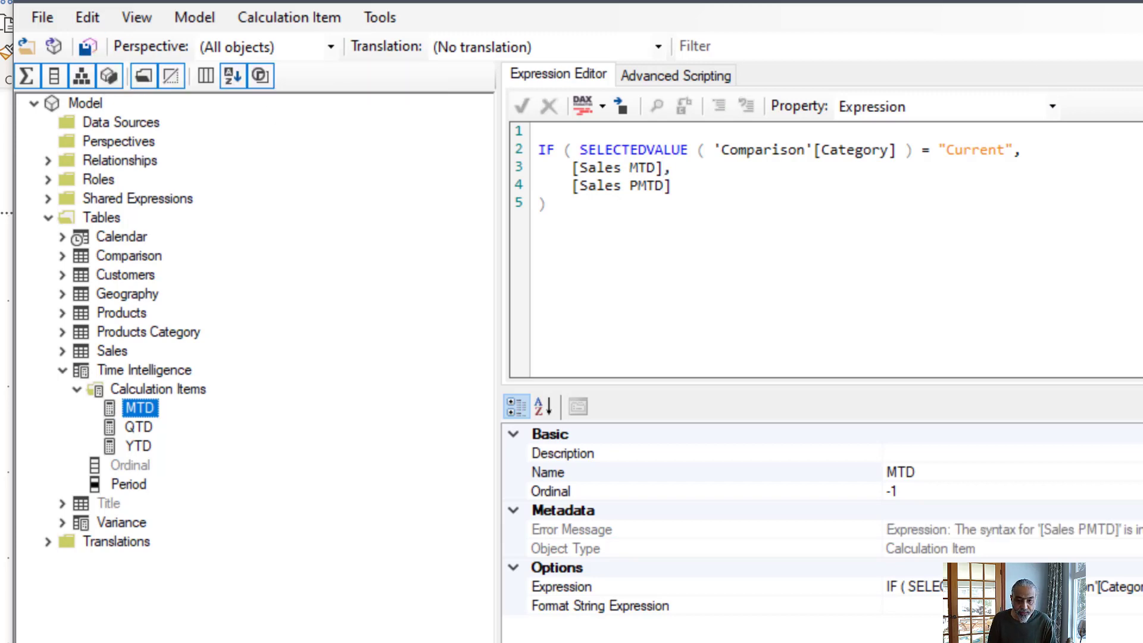
key(alt+Tab)
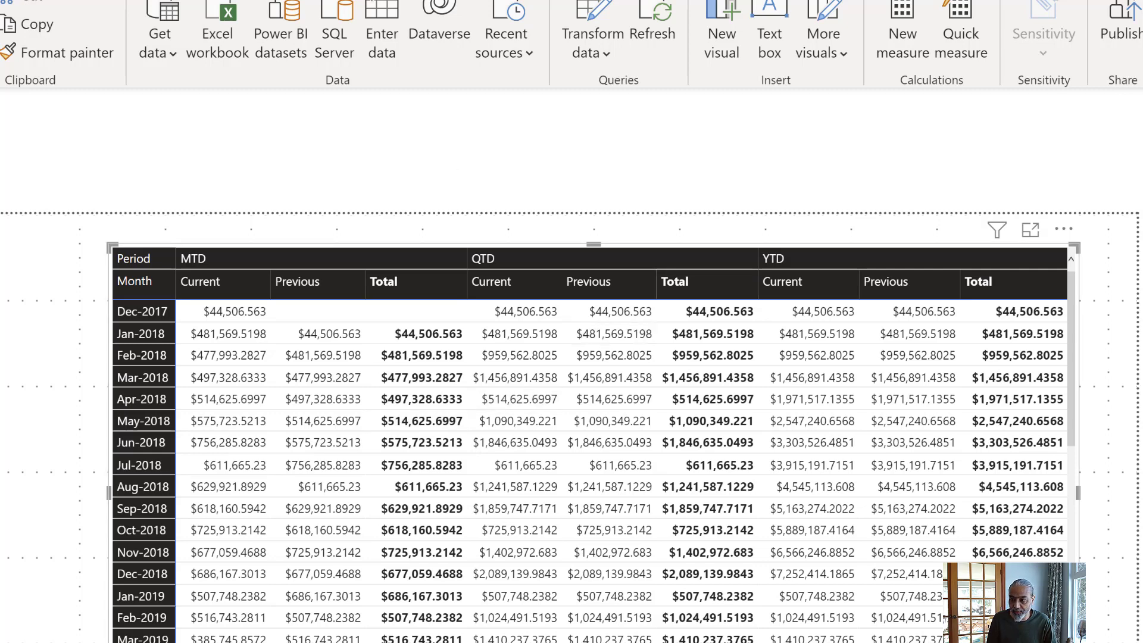
- Switch back to Tabular Editor and set the MTD calculation item's Format String Expression to "#,0", starting on the second line
key(alt+Tab)
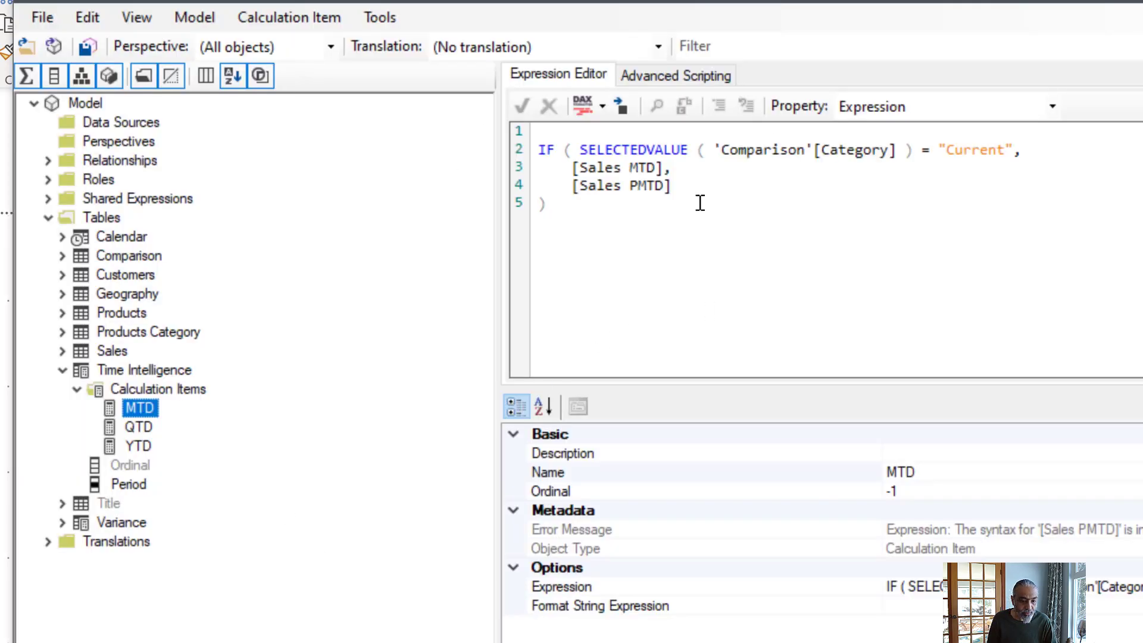
click(1036, 114)
click(1055, 106)
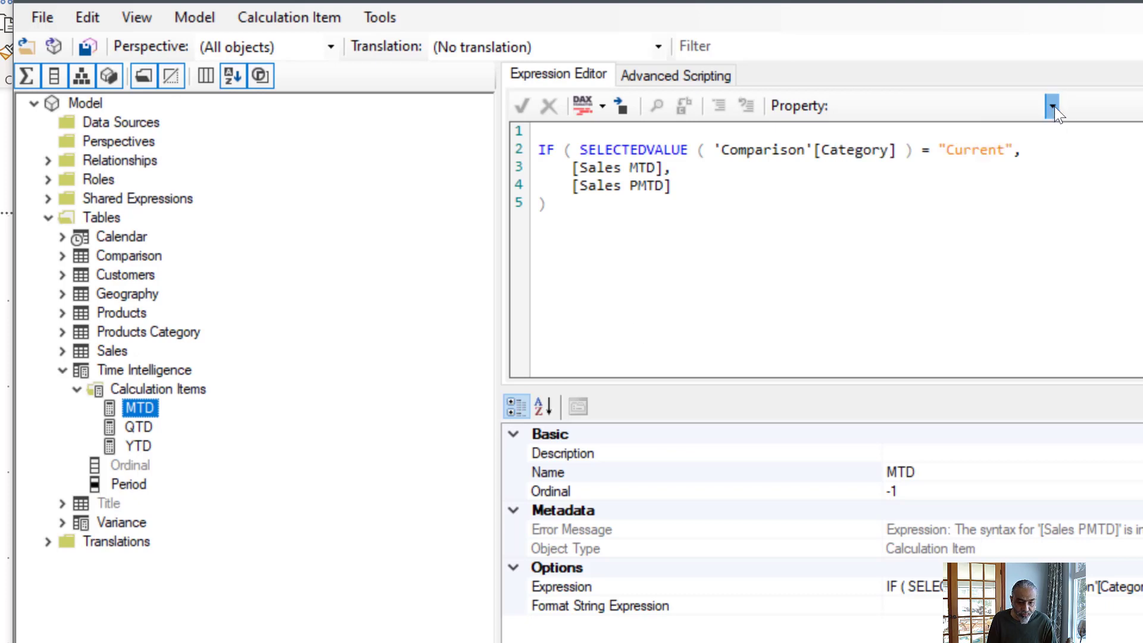
click(1054, 106)
click(995, 143)
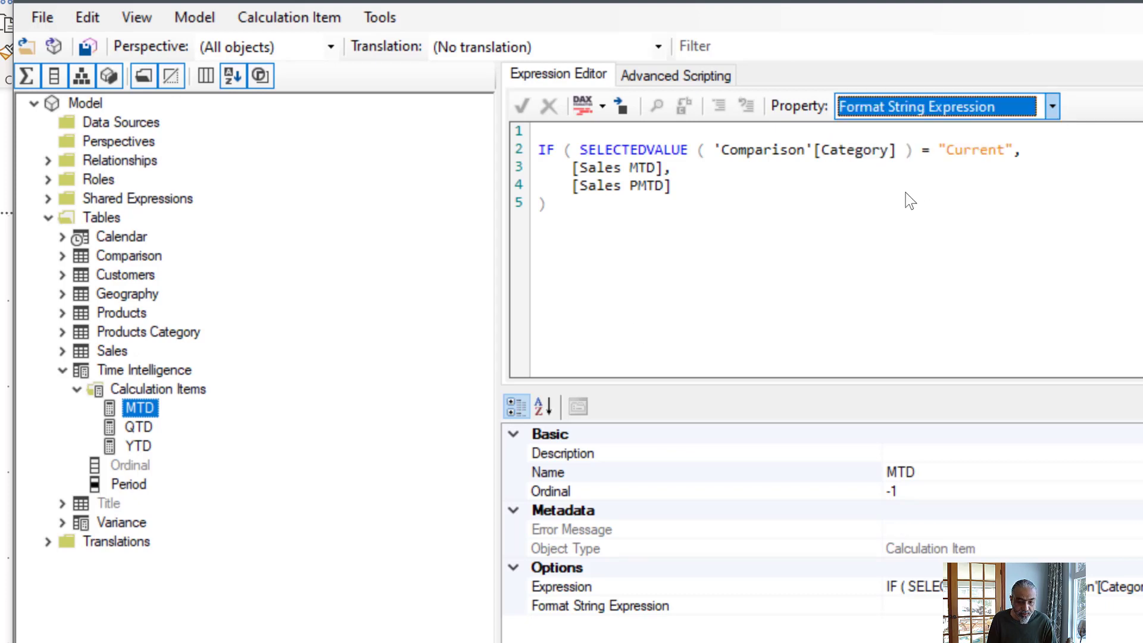
key(Return)
text(#)
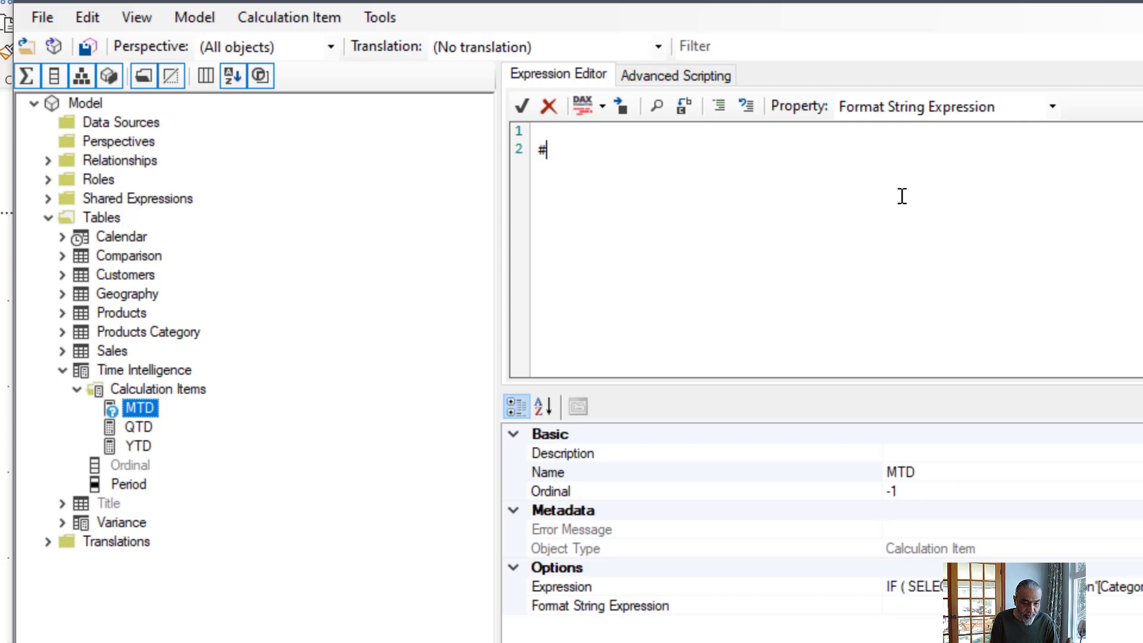
text("#,0")
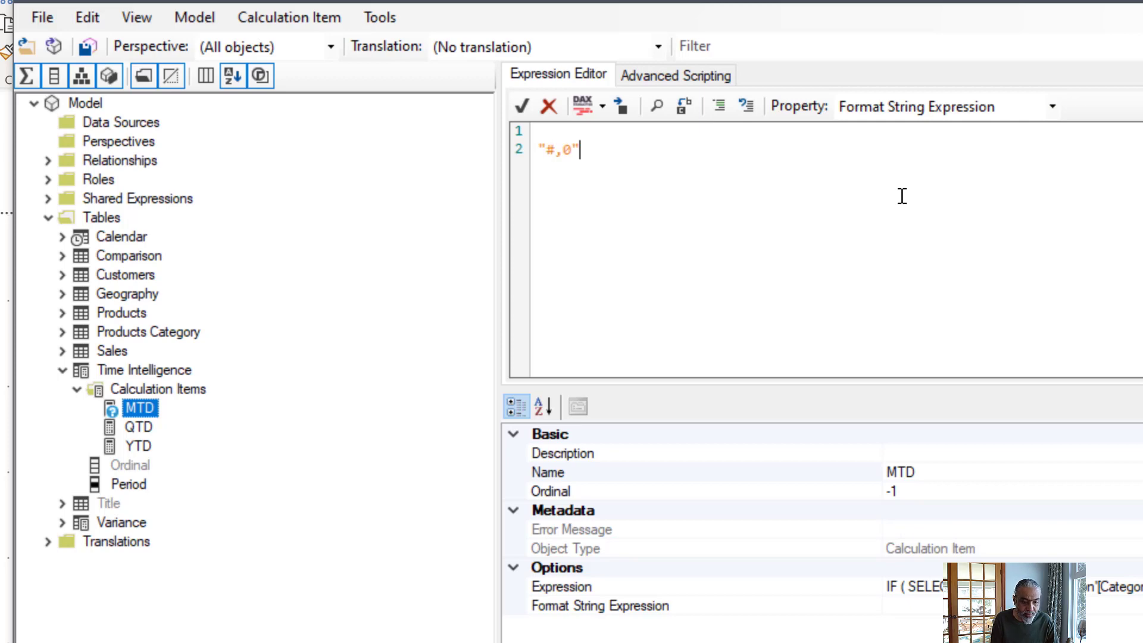
- Accept the MTD format string expression and copy the IF condition line ending in "Current", from the MTD expression
key(ctrl+a)
click(522, 106)
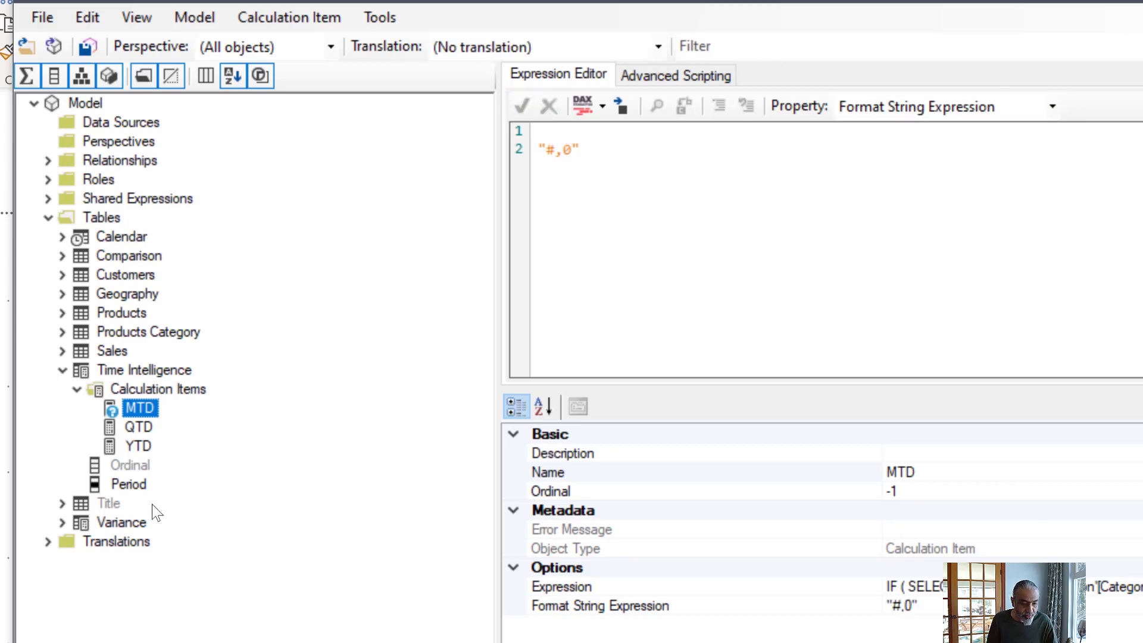
click(132, 428)
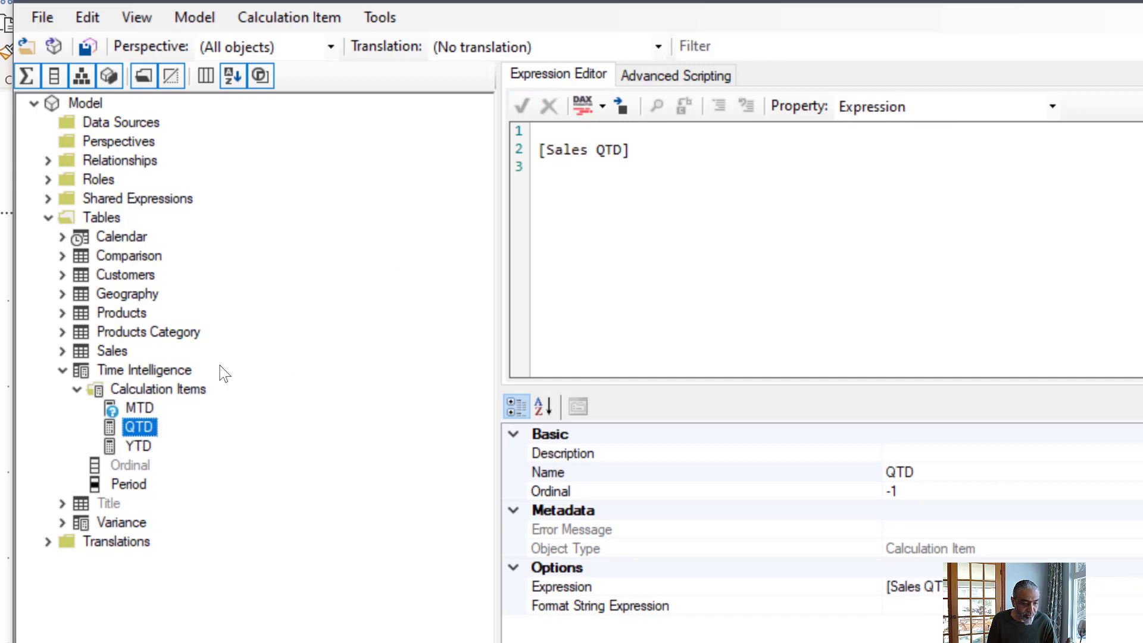
click(123, 410)
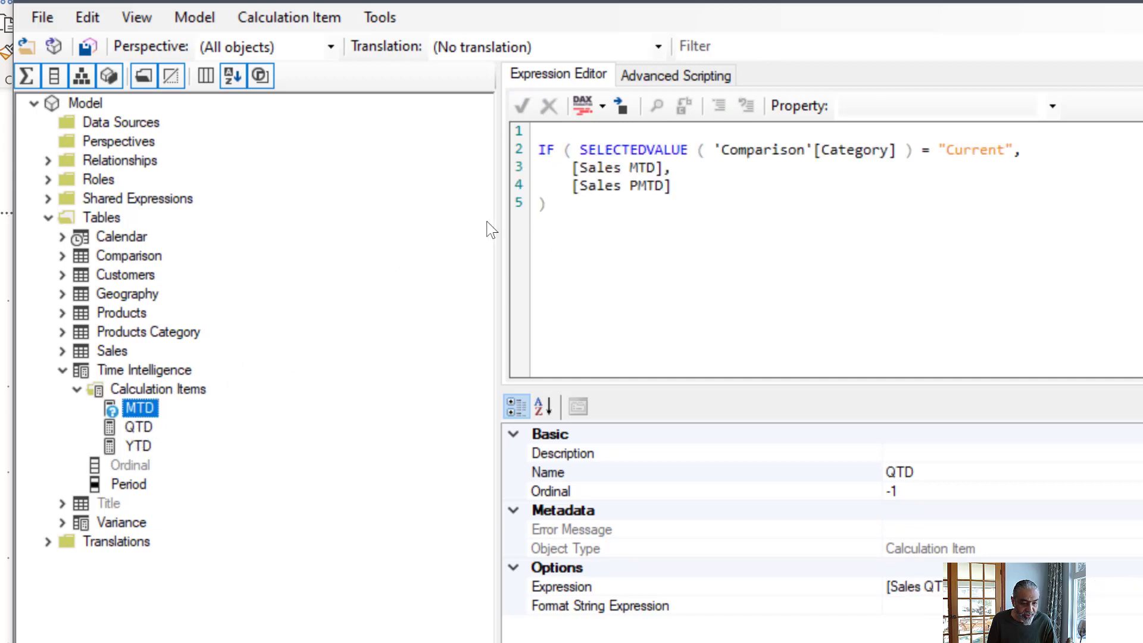
click(1122, 153)
drag(820, 138, 483, 153)
key(ctrl+c)
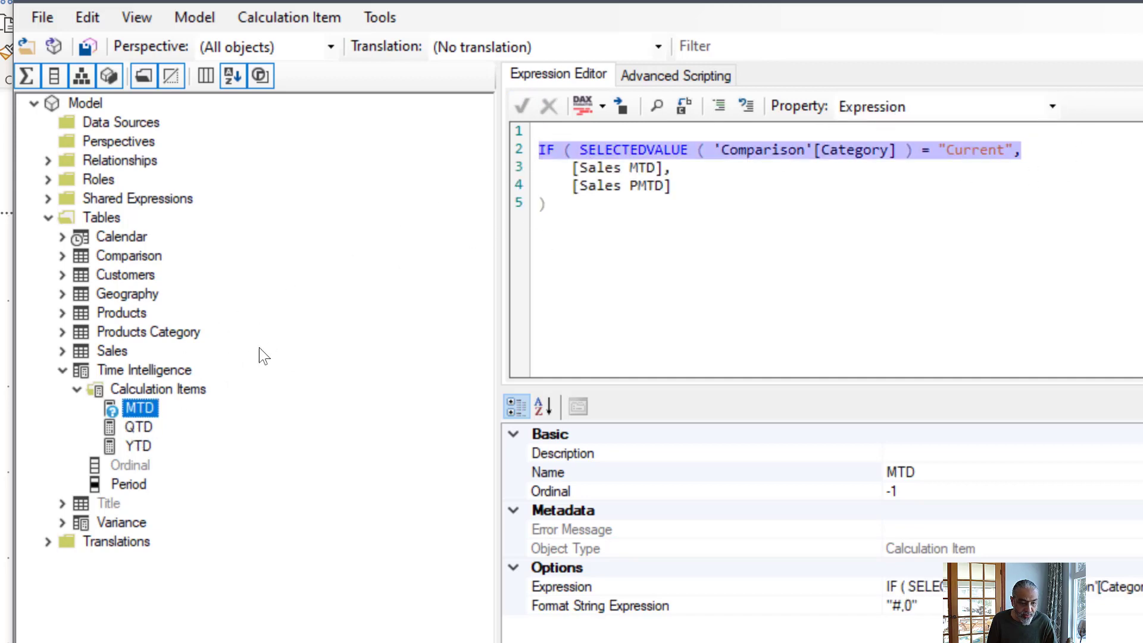
- Paste the copied IF ( SELECTEDVALUE ( 'Comparison'[Category] ) = "Current", line above [Sales QTD] in the QTD calculation item's expression
click(132, 429)
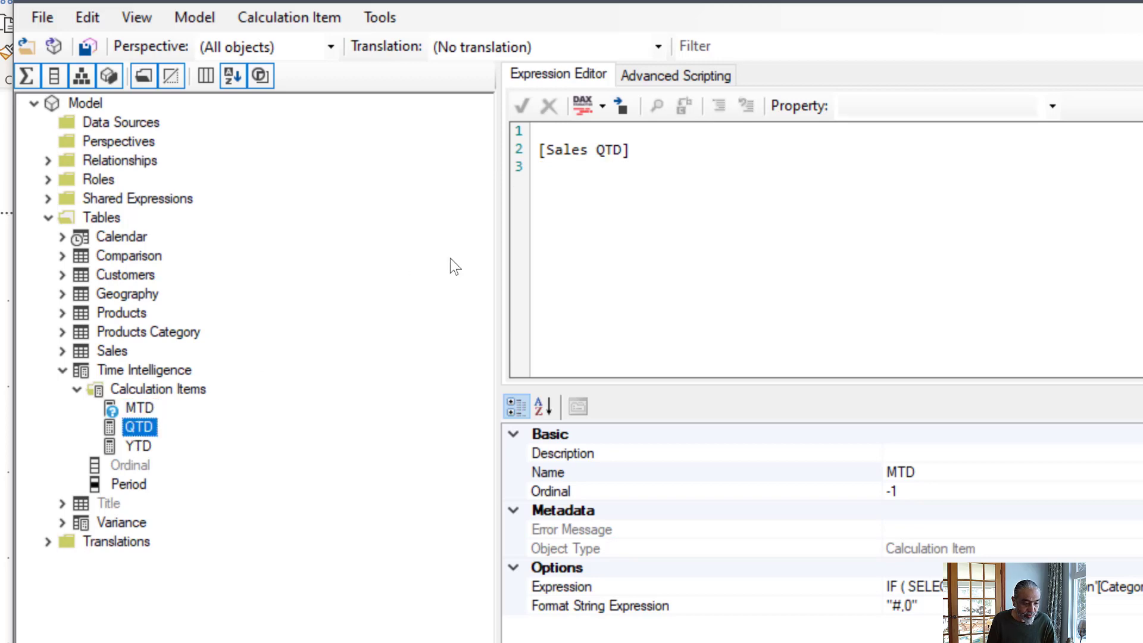
click(559, 132)
key(ctrl+v)
key(Down)
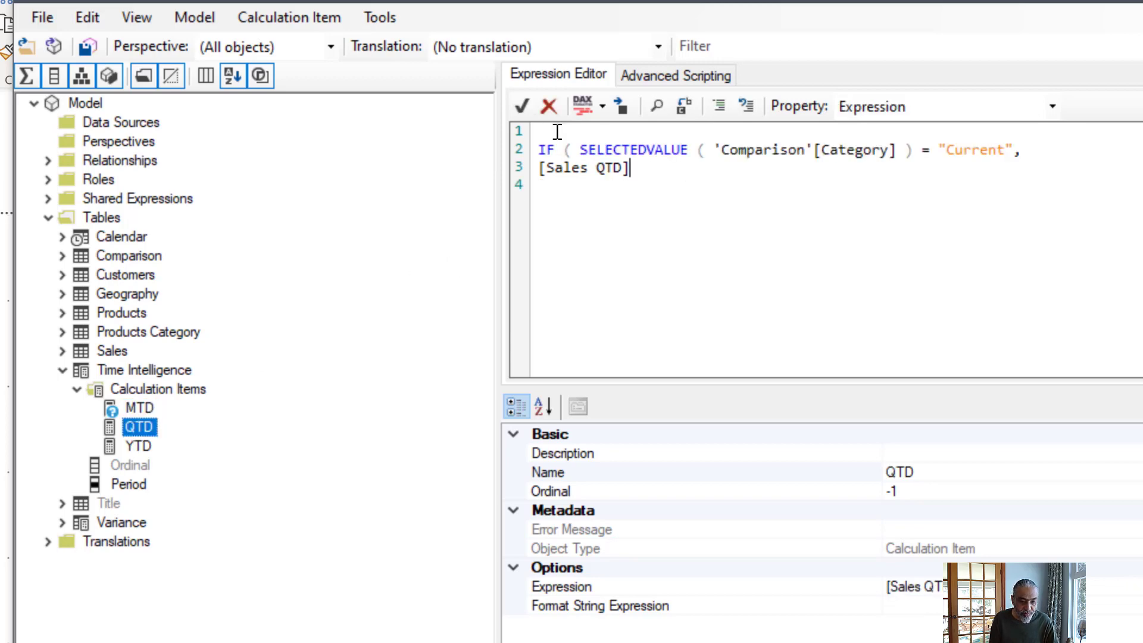
- Add a comma after [Sales QTD], add [Sales PQTD] and a closing parenthesis on separate lines, and indent the two measure lines
text(,)
key(Return)
text([SA)
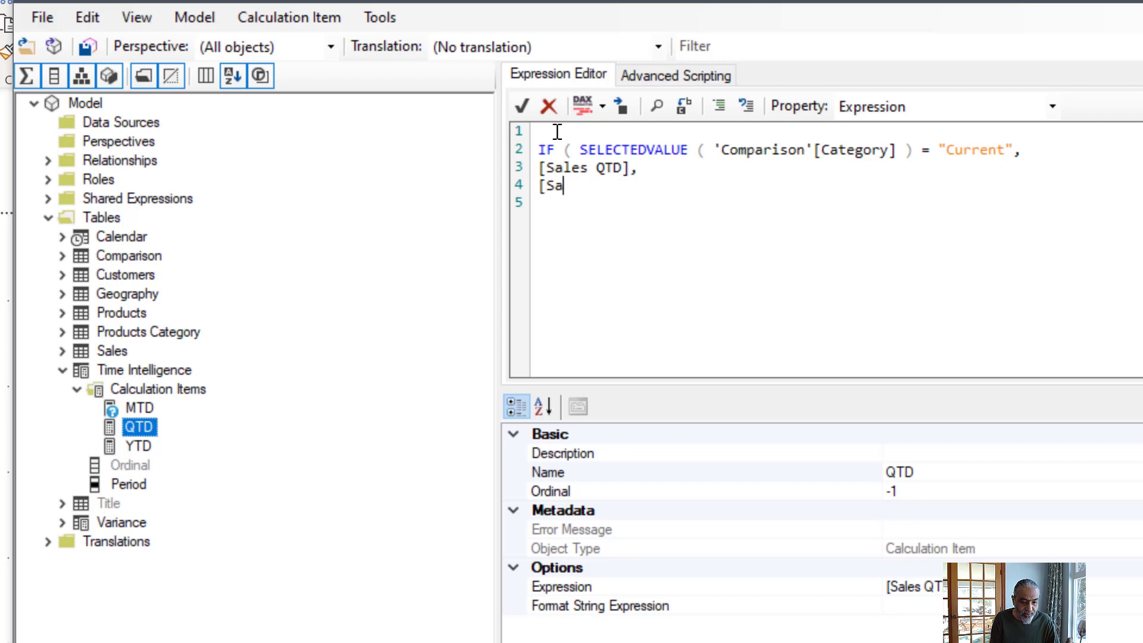
text(les PQTD])
key(Return)
text())
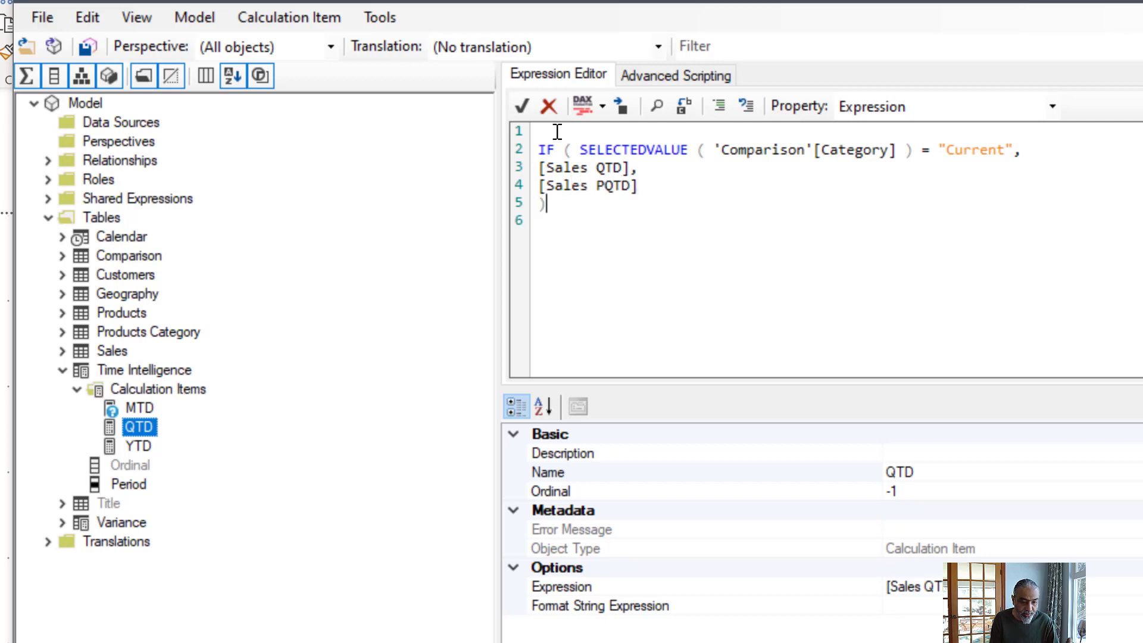
drag(661, 186, 514, 166)
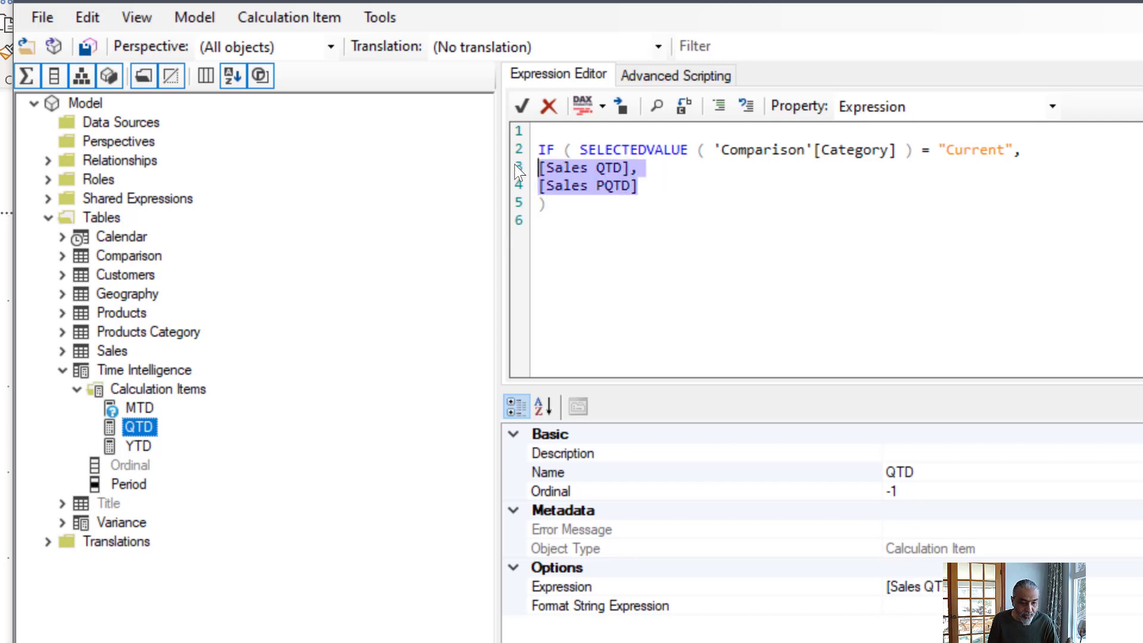
key(Tab)
- Set the QTD calculation item's Format String Expression to "#,0", starting on the second line, and accept it
click(1050, 107)
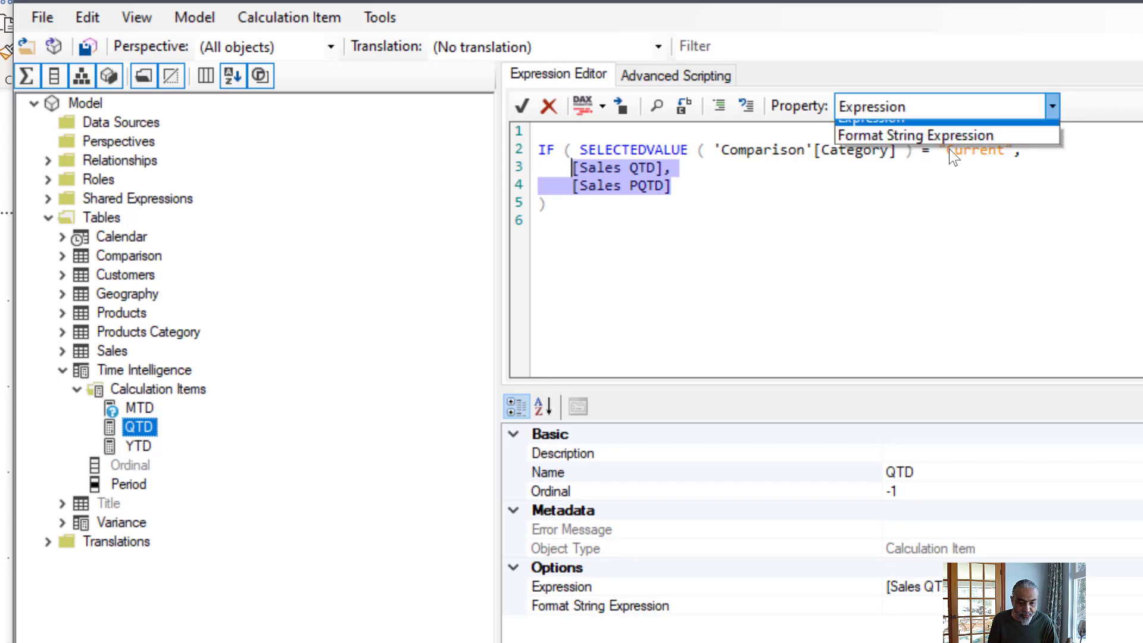
click(948, 148)
click(756, 197)
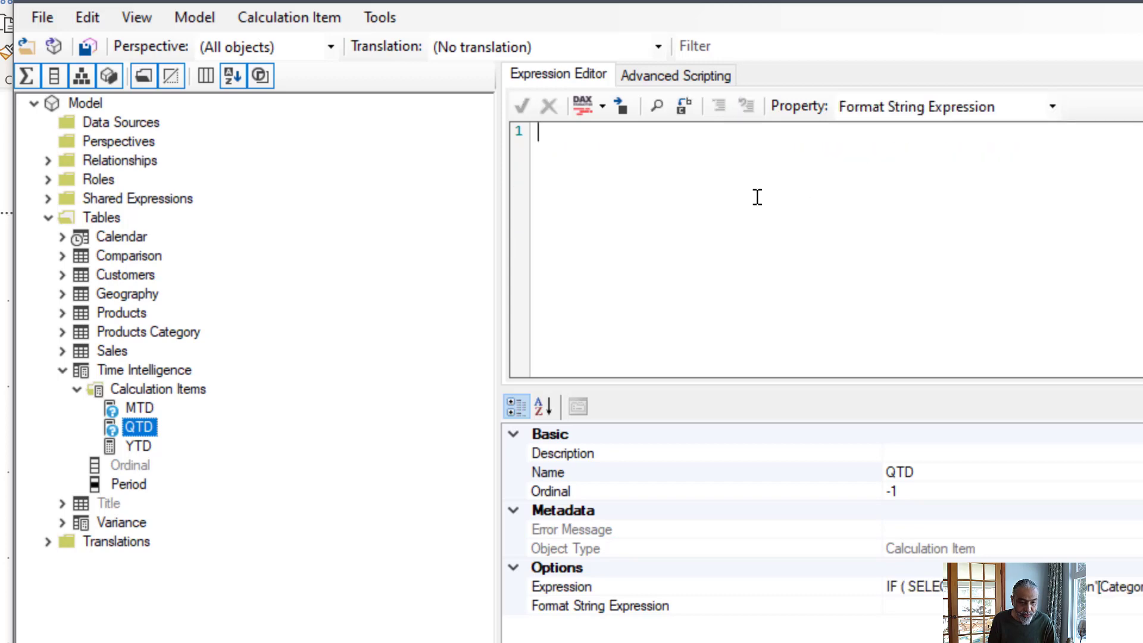
key(Return)
text("#,0")
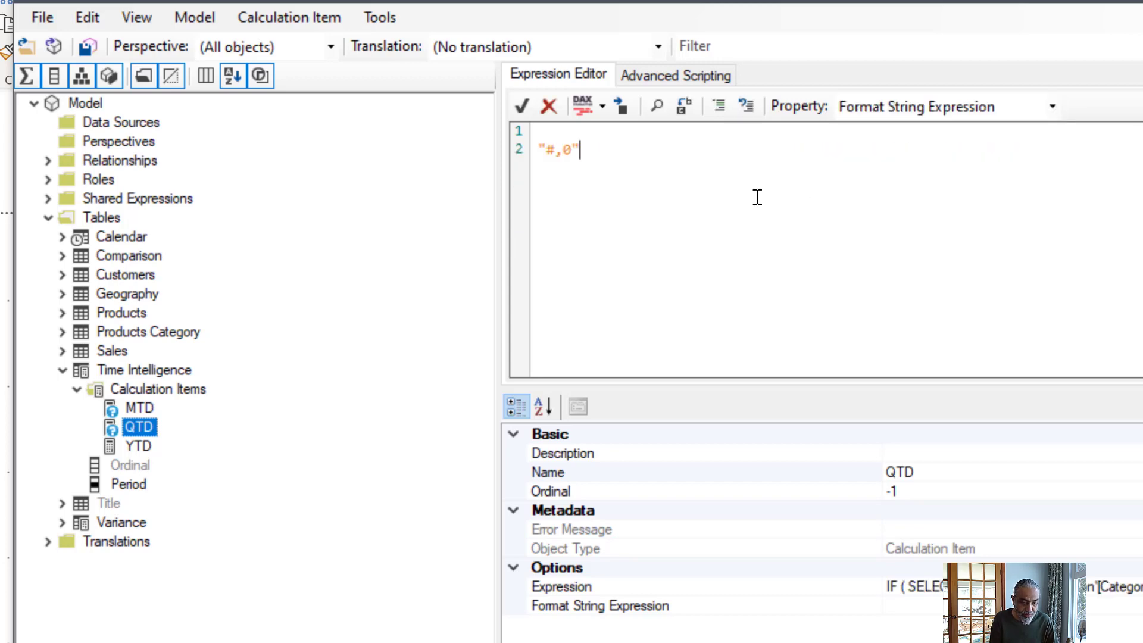
click(522, 106)
- Insert the copied IF condition above [Sales YTD] in the YTD expression, then indent the measure and follow it with a comma
click(143, 446)
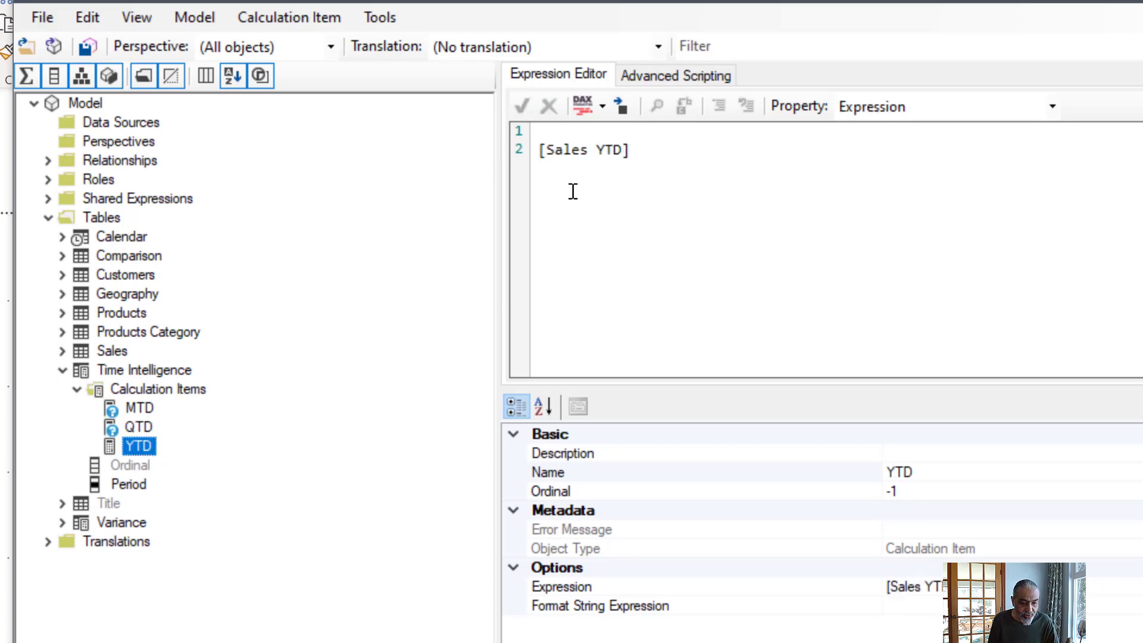
click(585, 139)
key(Return)
key(ctrl+v)
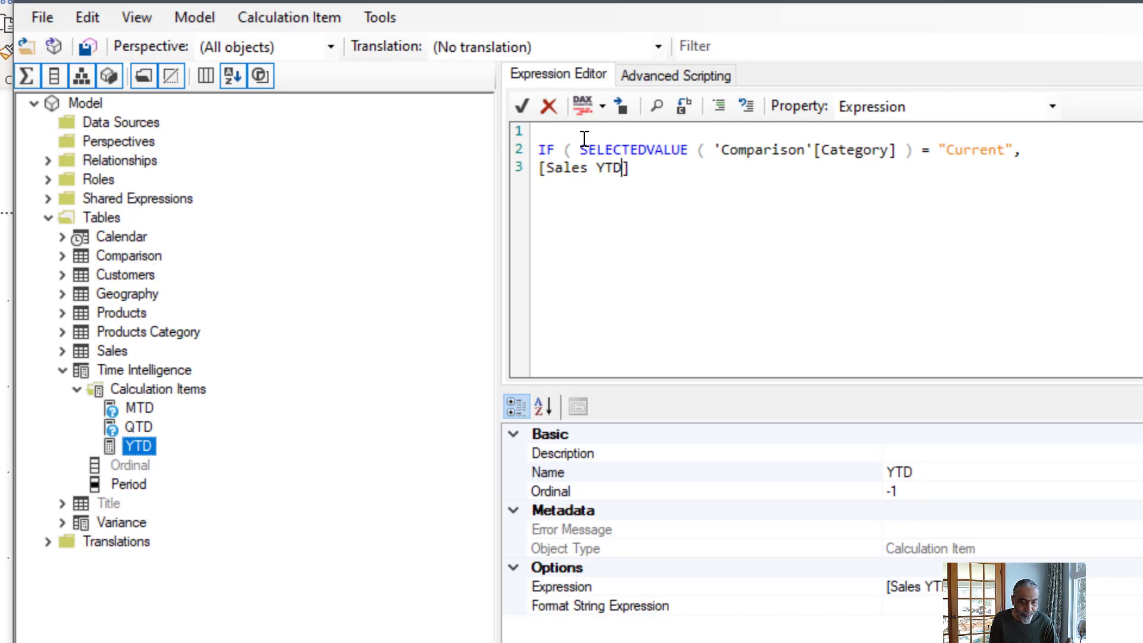
key(Tab)
key(ctrl+Right)
key(ctrl+Right)
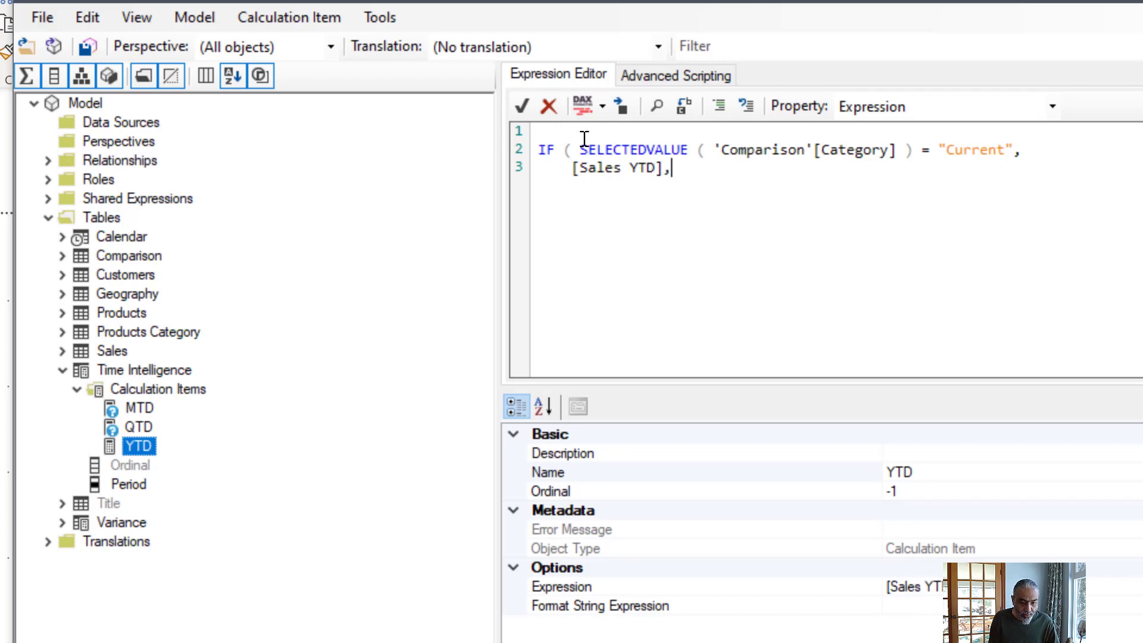
- Add [Sales PYTD] as the indented alternative in the YTD expression and close the IF with an unindented parenthesis
key(BackSpace)
key(BackSpace)
key(BackSpace)
text([Sales PYTD])
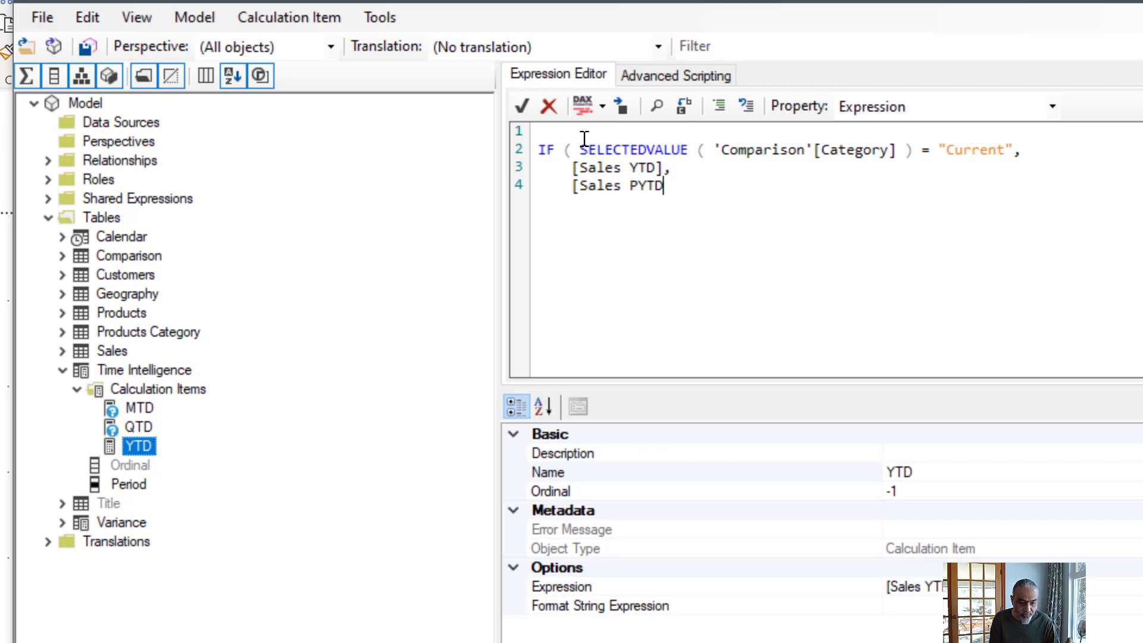
key(Return)
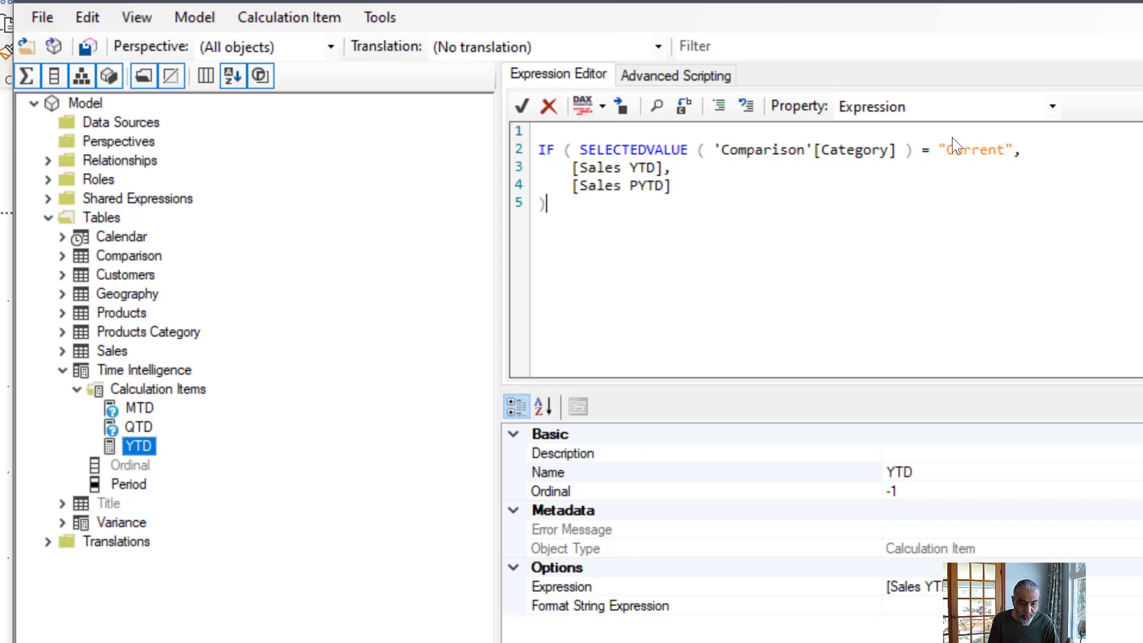
- Set the YTD Format String Expression to "#,0" on the second line, save to the connected model and switch to Power BI Desktop
click(1051, 109)
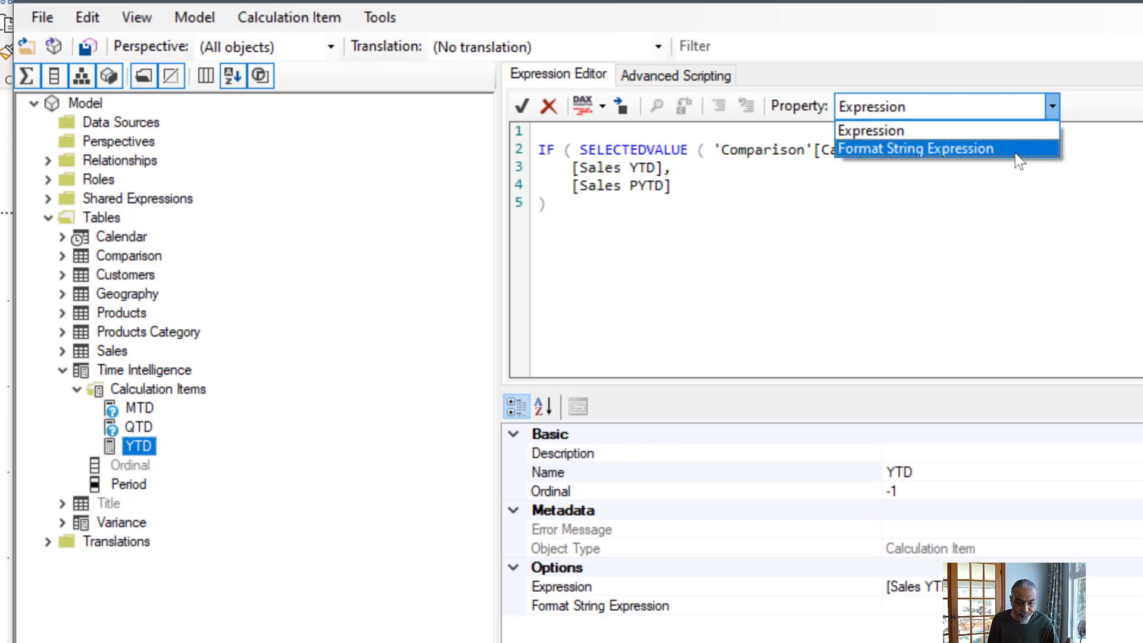
click(871, 145)
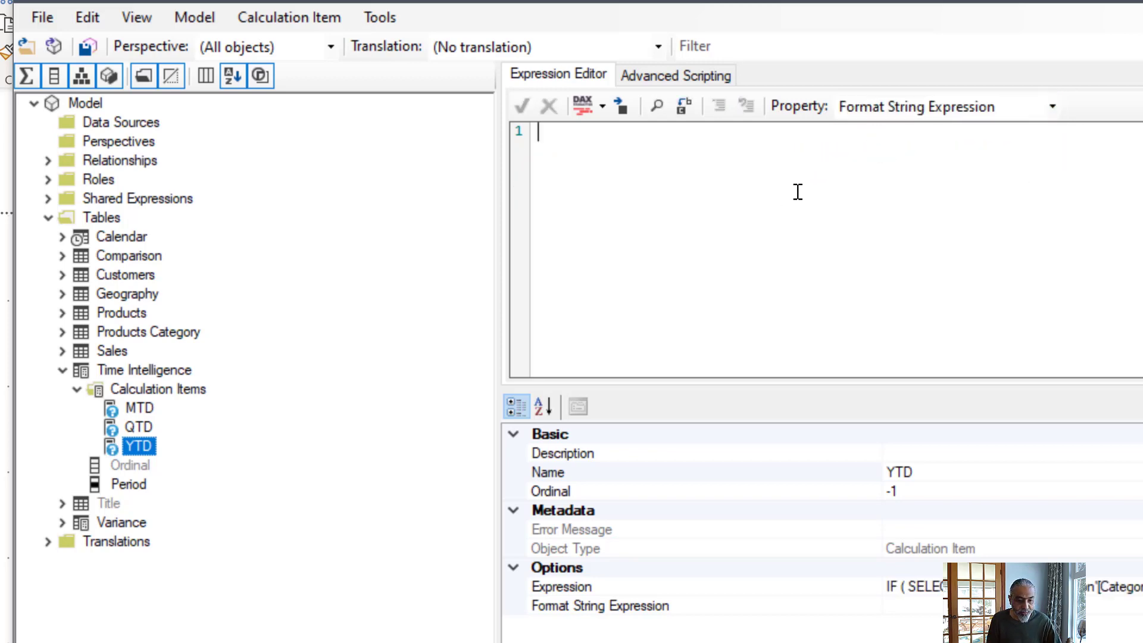
key(ctrl+v)
key(ctrl+a)
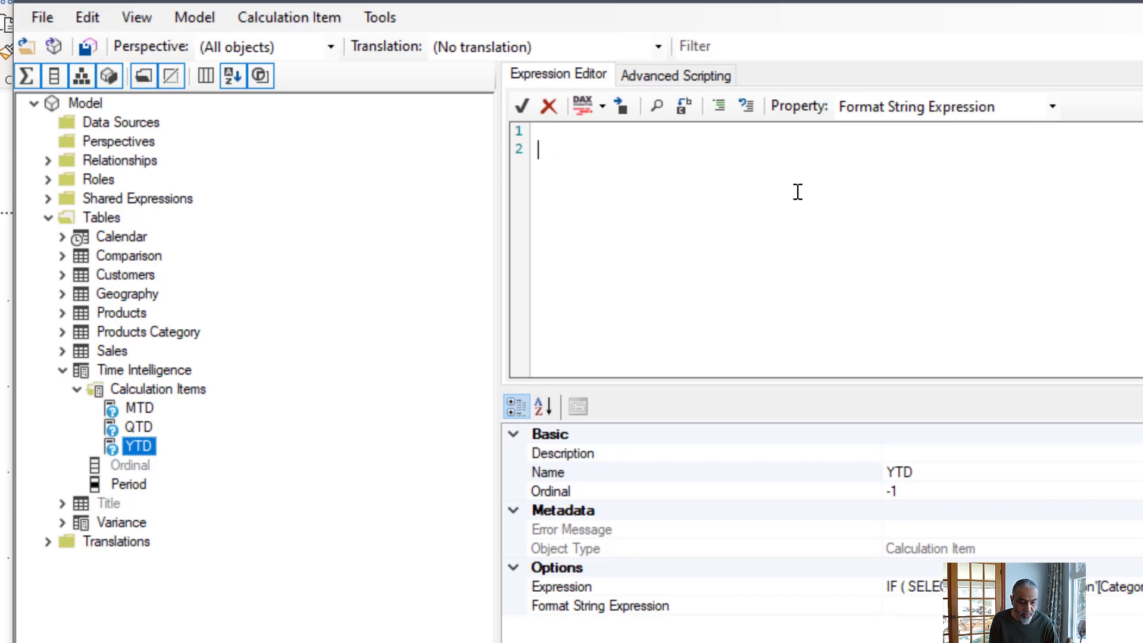
text("#,0")
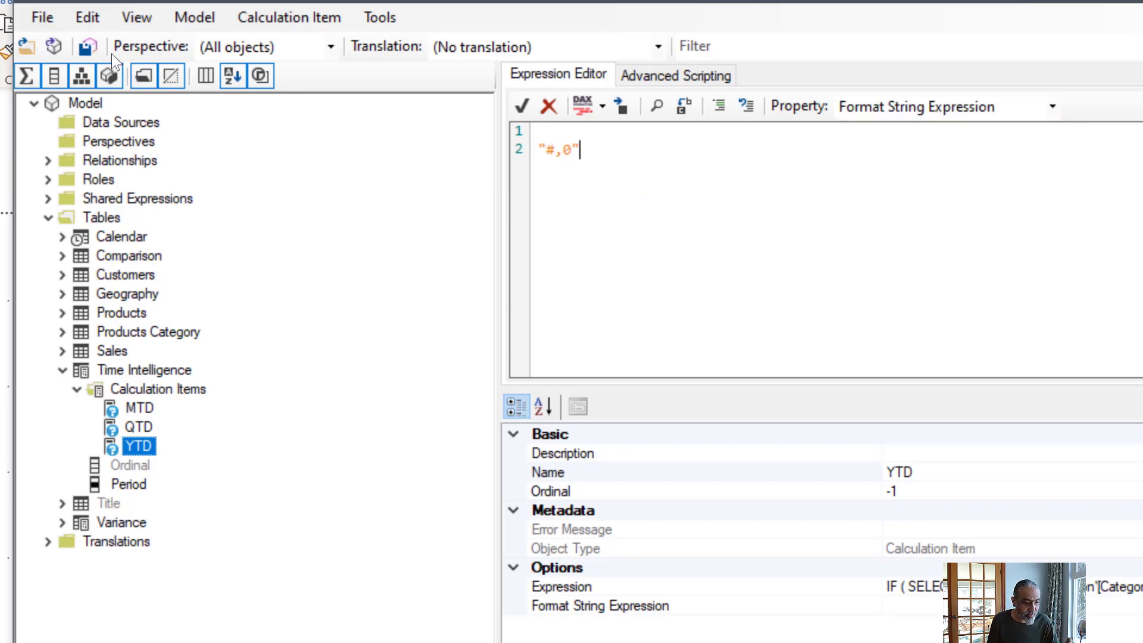
click(92, 46)
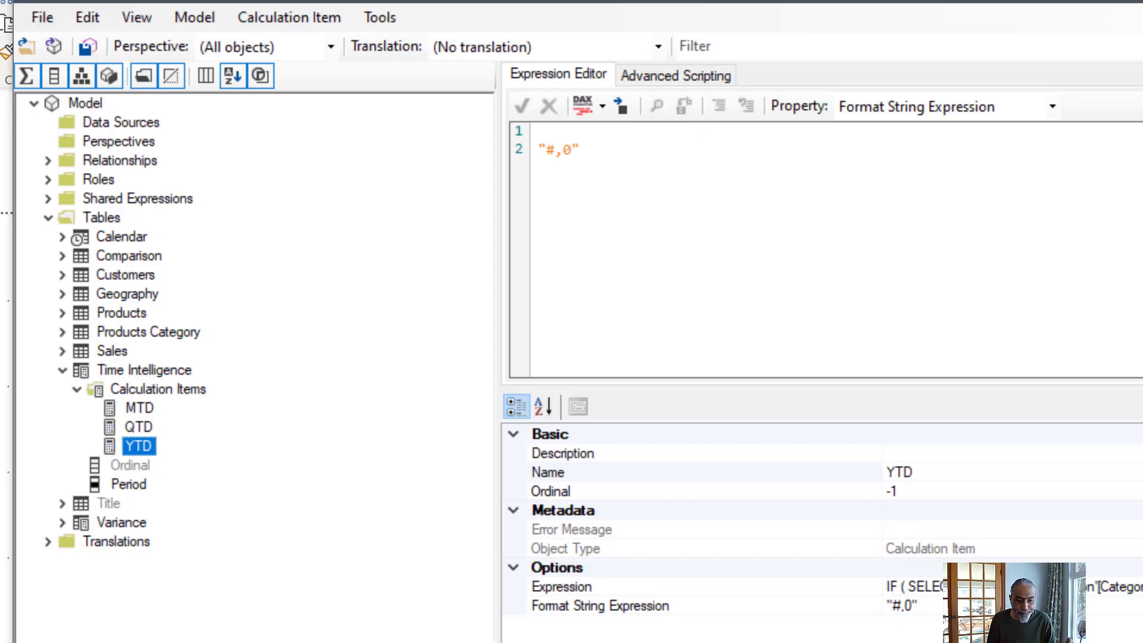
key(alt+Tab)
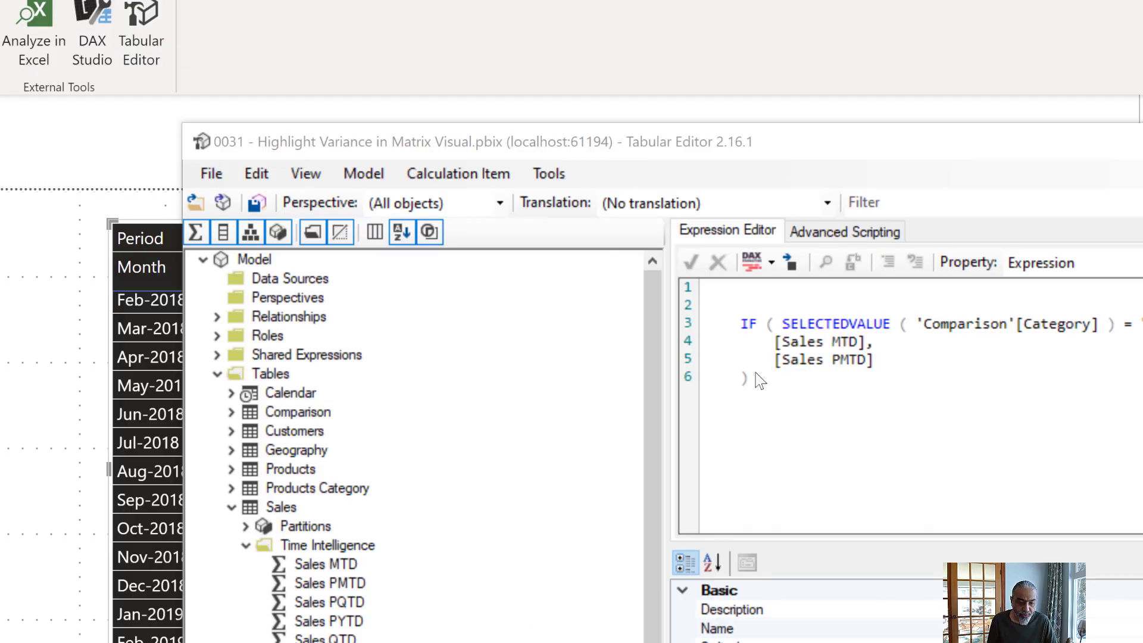
- In Tabular Editor, begin an outer IF ( ISINSCOPE ( 'Comparison'[Category] ), on the line above the existing IF in the MTD expression
click(765, 303)
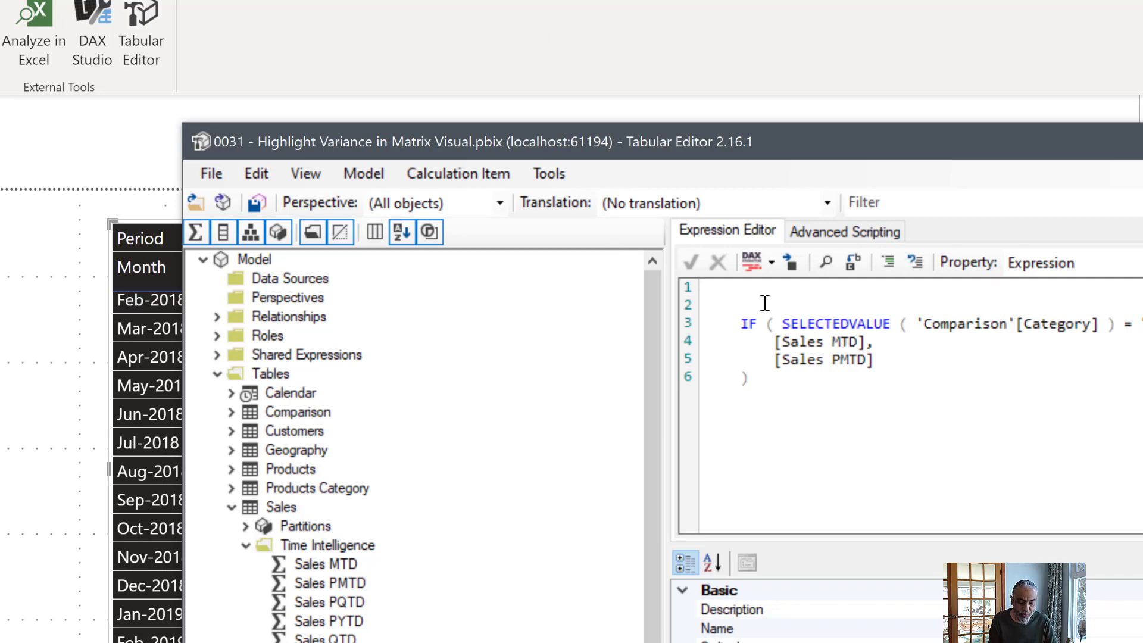
text(IF ( ISINSCOPE ()
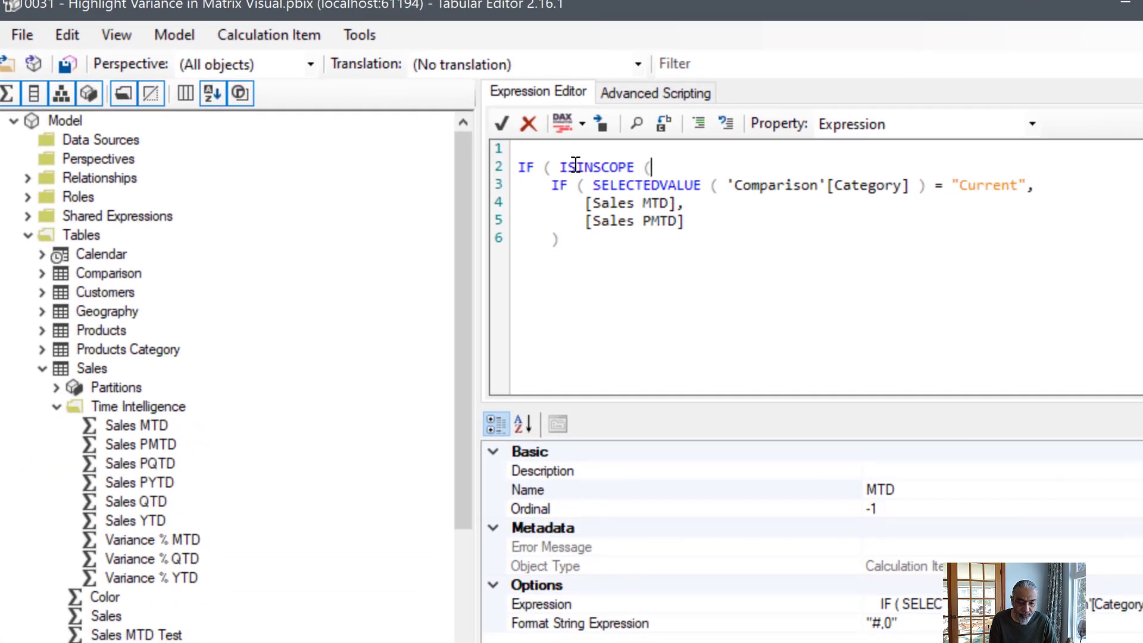
drag(728, 185, 910, 185)
key(ctrl+c)
click(773, 165)
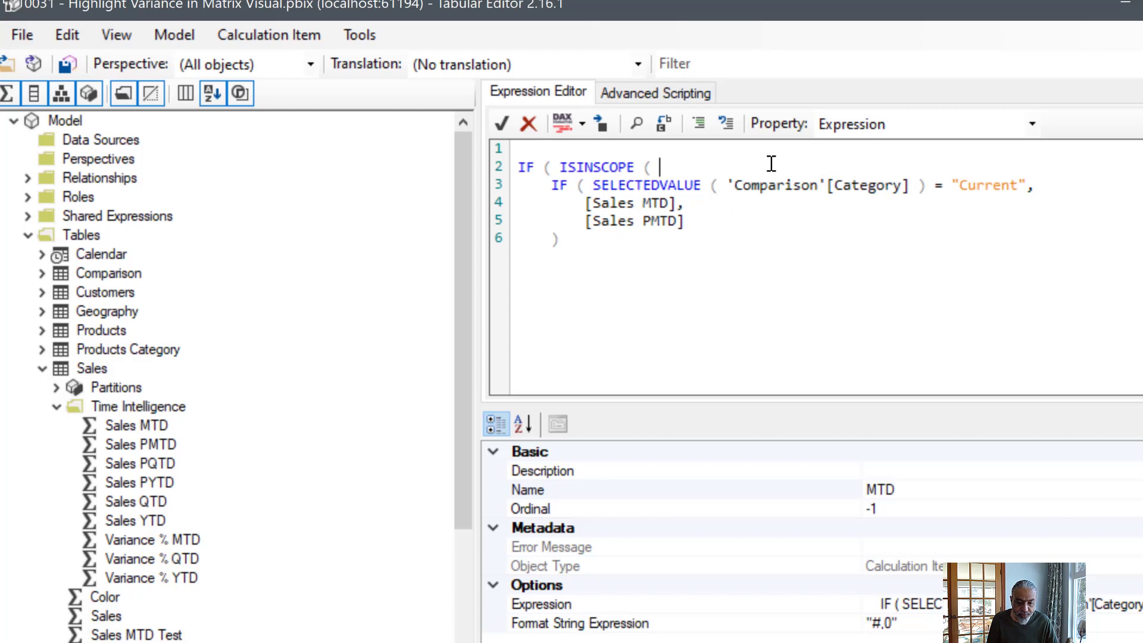
key(ctrl+v)
text(),)
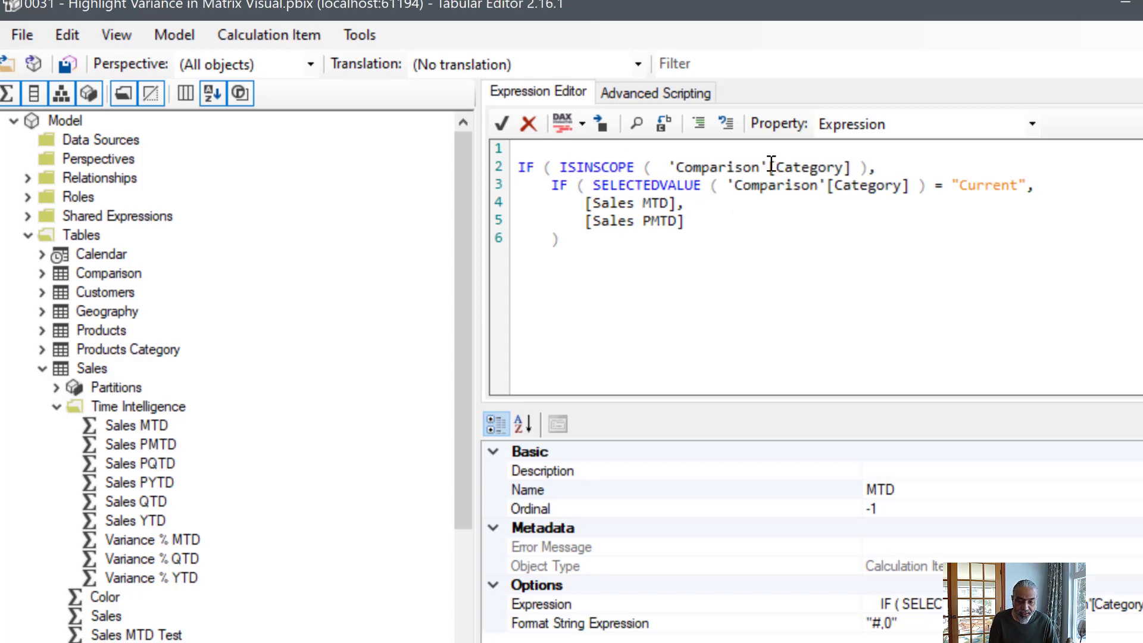
- Add a comma after the inner IF, add [Variance % MTD] as the outer alternative and close with an unindented parenthesis
drag(594, 203, 618, 221)
click(584, 246)
text(,)
key(Return)
text([V)
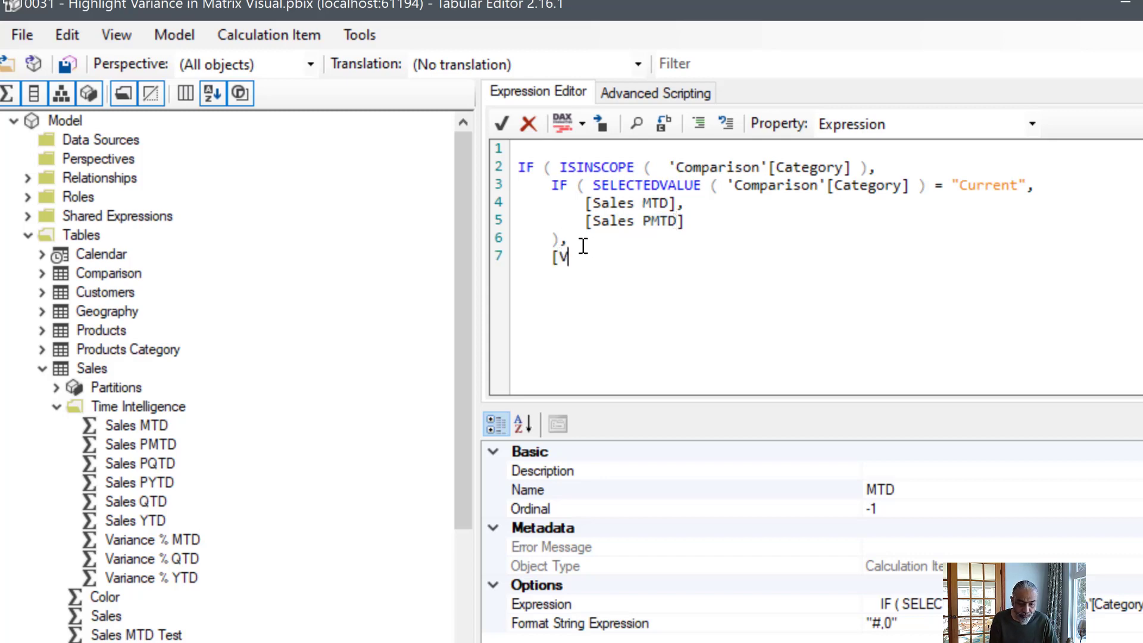
text(ariance % MTD])
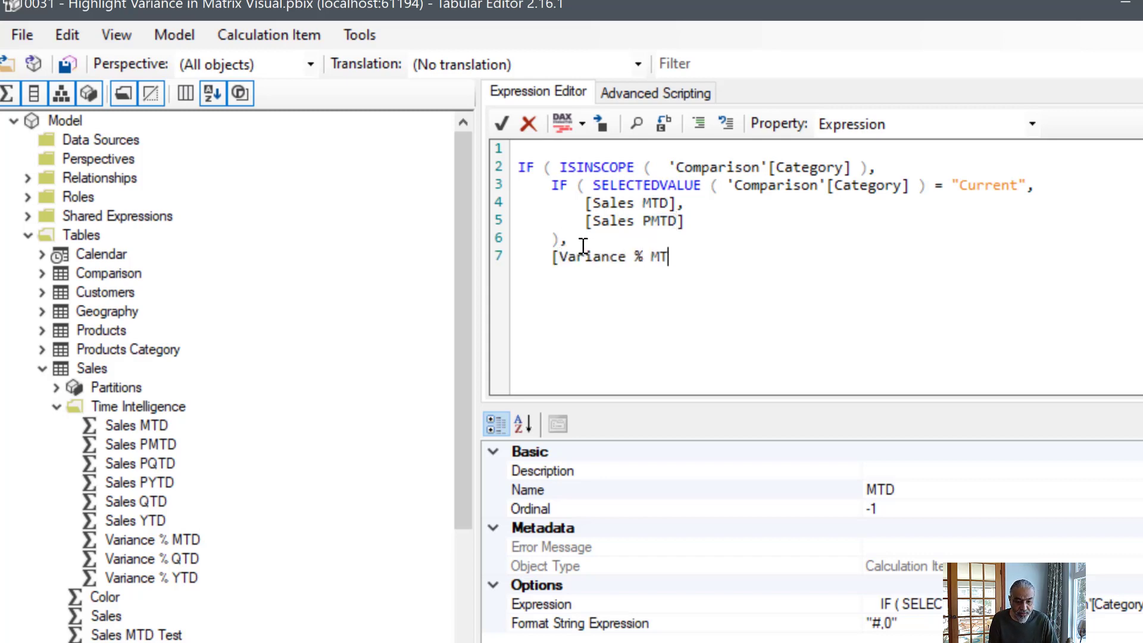
key(Return)
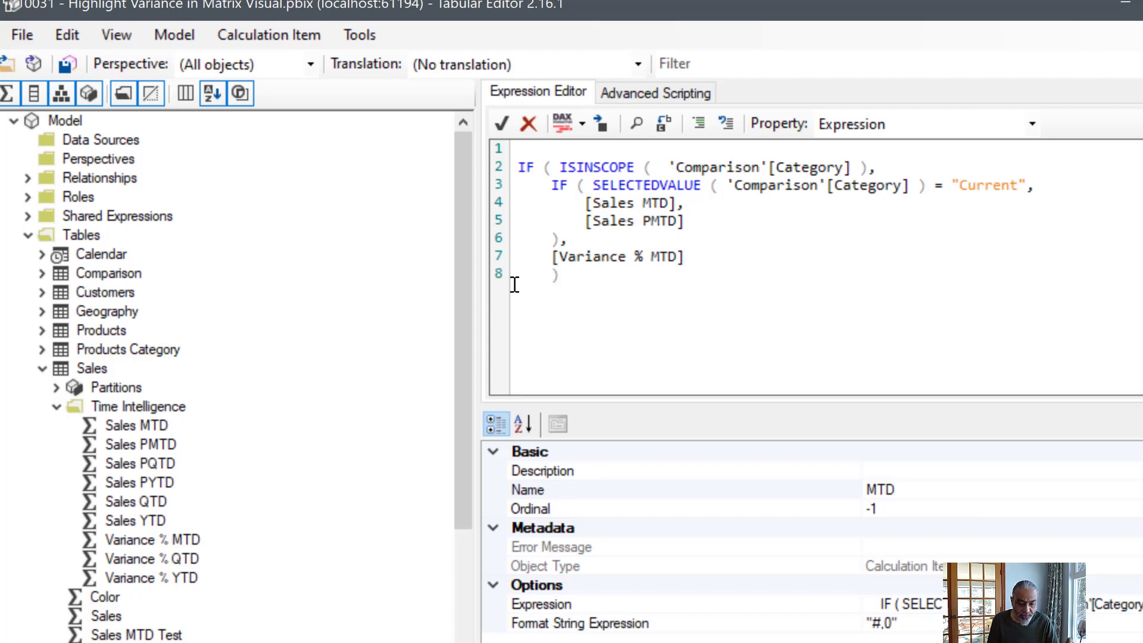
click(553, 275)
key(BackSpace)
key(BackSpace)
key(BackSpace)
key(BackSpace)
- Check the Variance % MTD measure's definition, return to the MTD calculation item and save the changes to the connected model
click(146, 539)
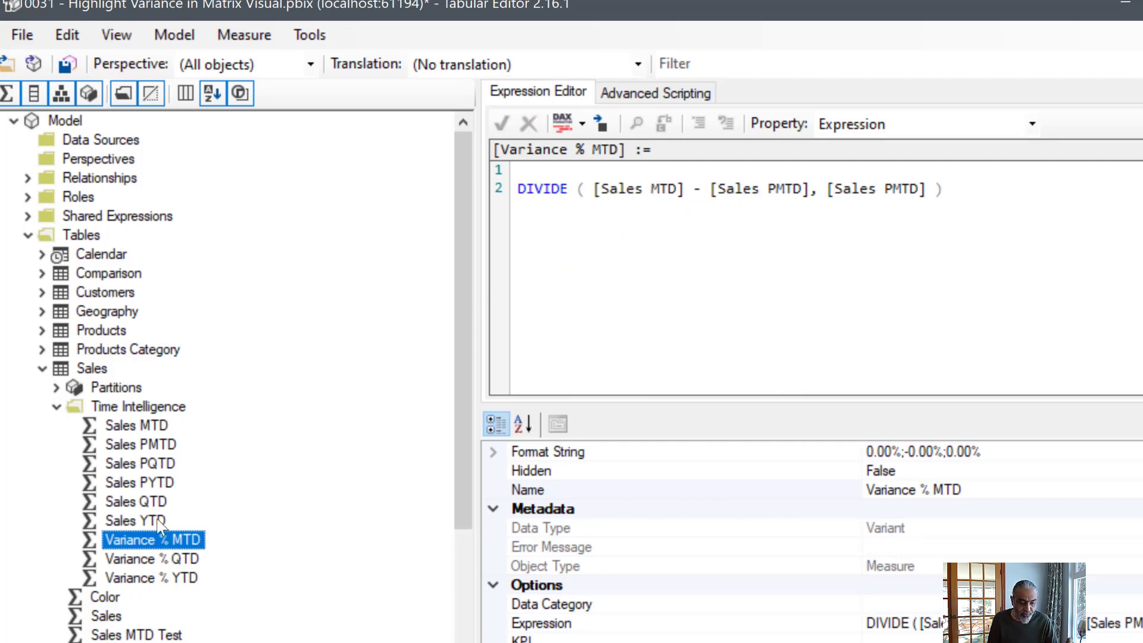
scroll(143, 581, down, 5)
scroll(142, 619, down, 1)
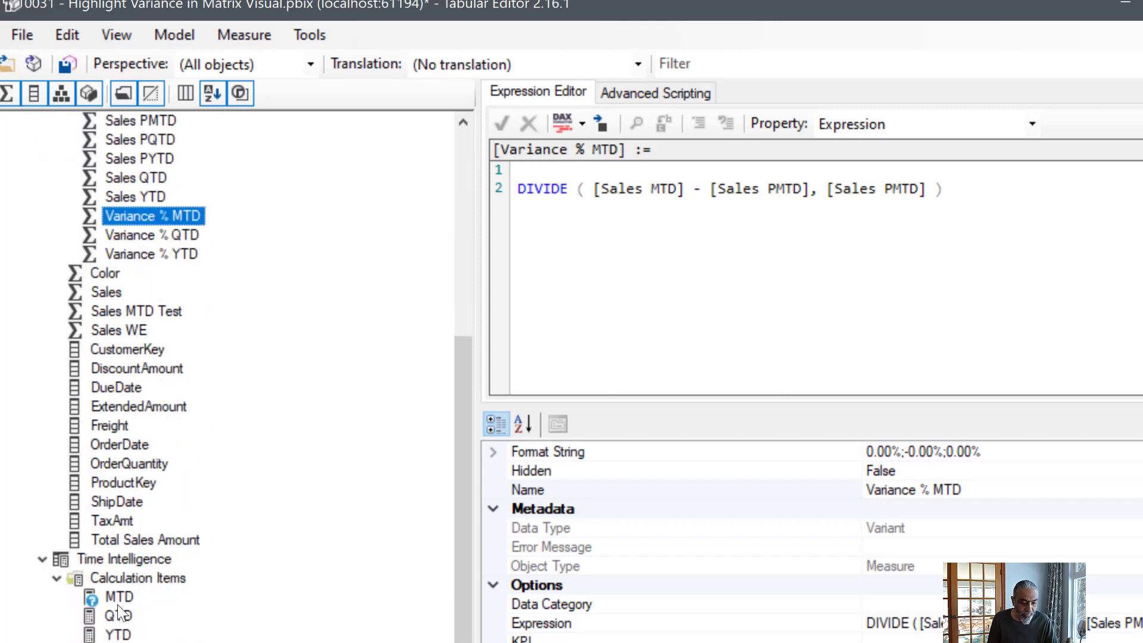
click(117, 603)
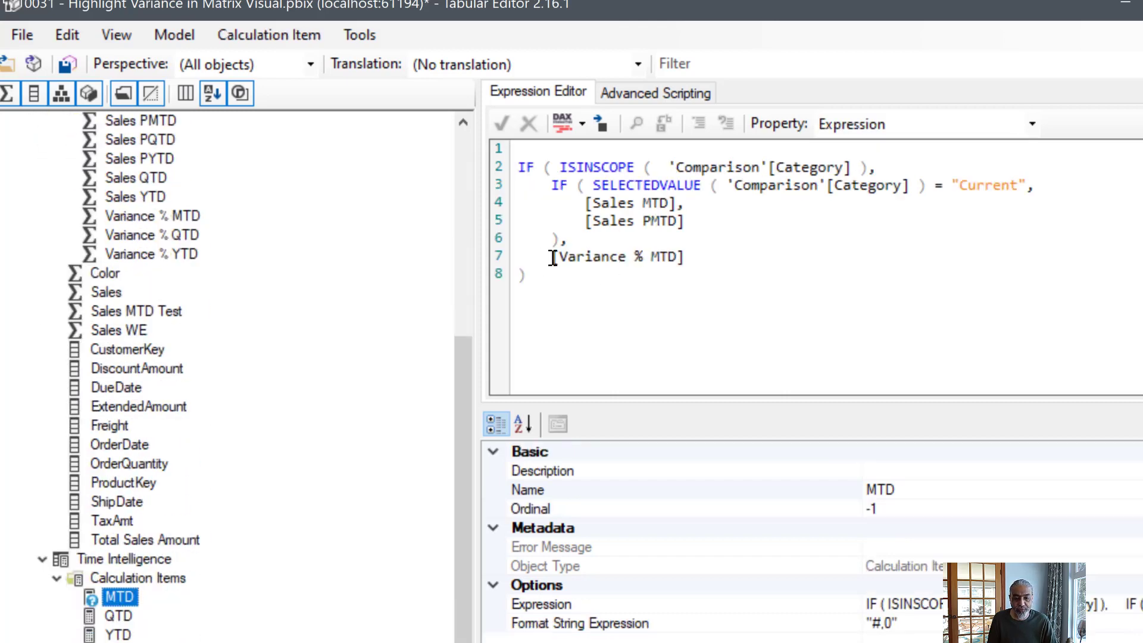
drag(553, 257, 695, 266)
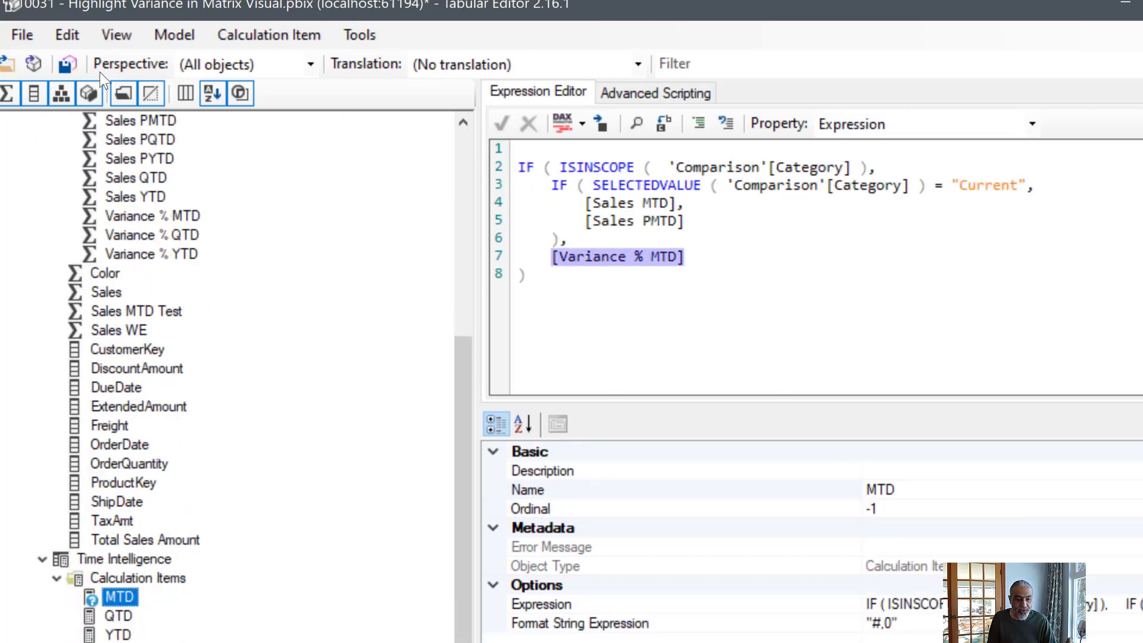
click(68, 69)
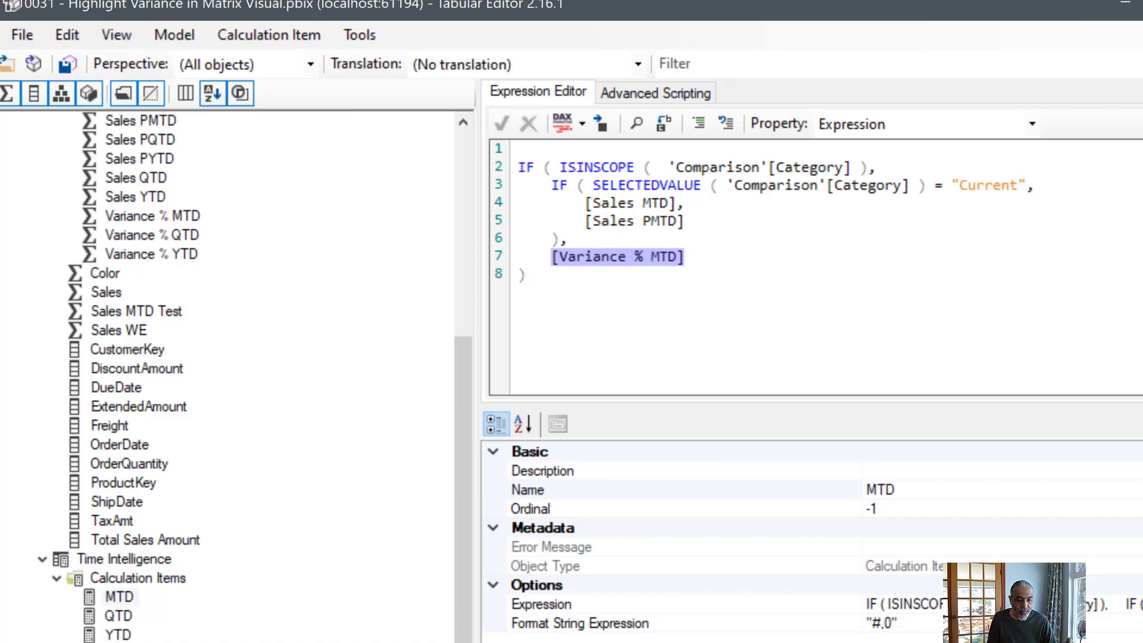
- Check the matrix in Power BI Desktop, then in Tabular Editor extend MTD's format string to IF ( ISINSCOPE ( 'Comparison'[Category] = with "#,0", and "%0.0"
key(alt+Tab)
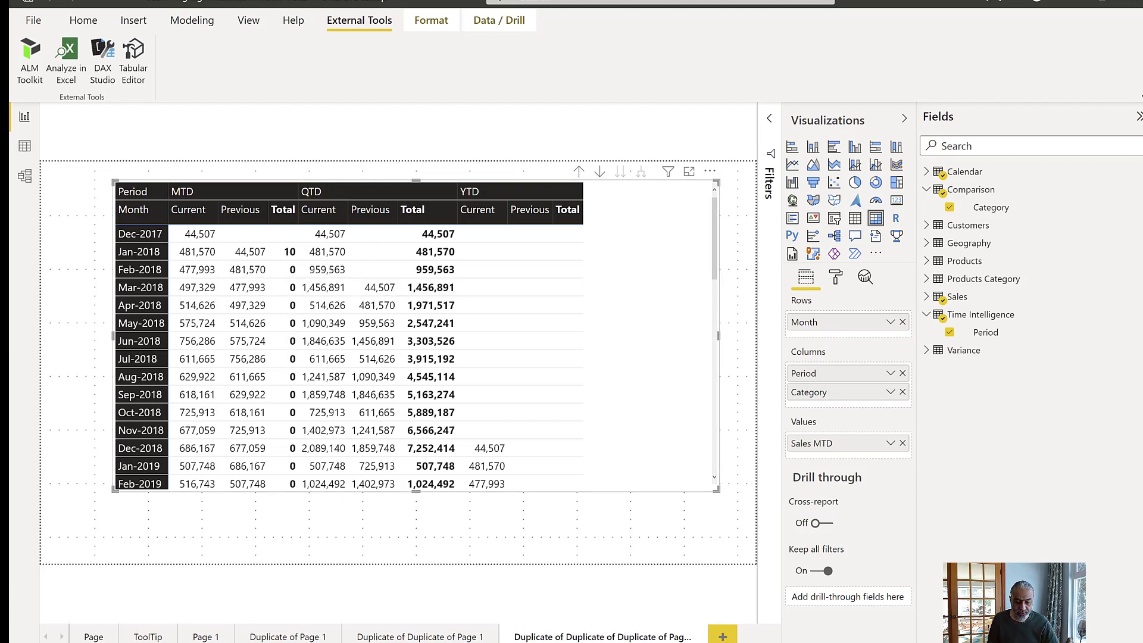
click(704, 640)
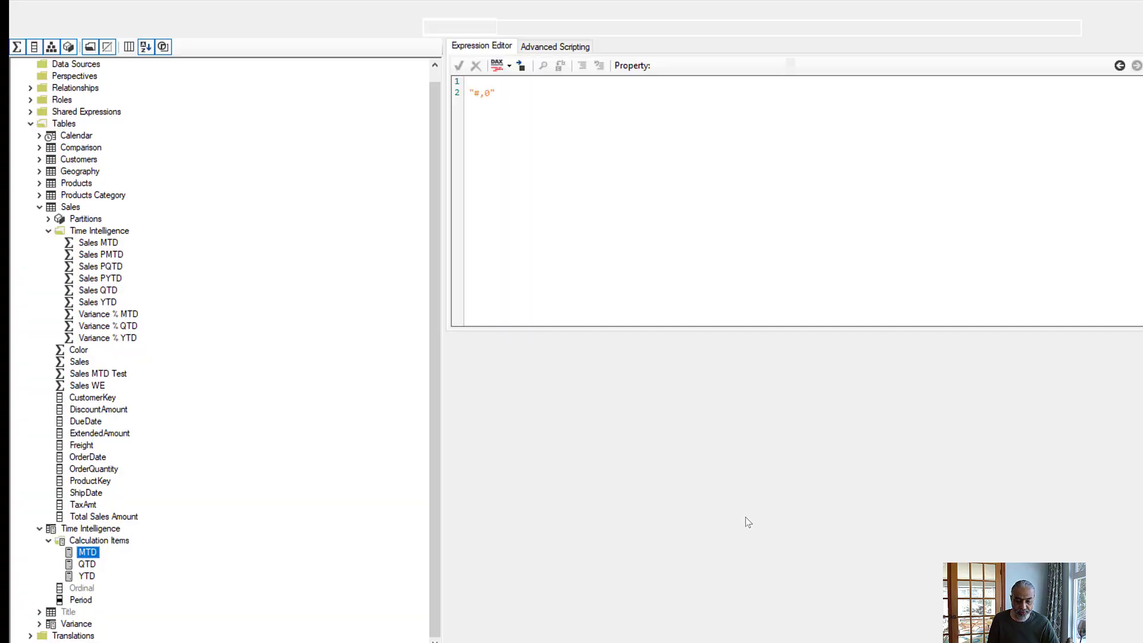
key(ctrl+a)
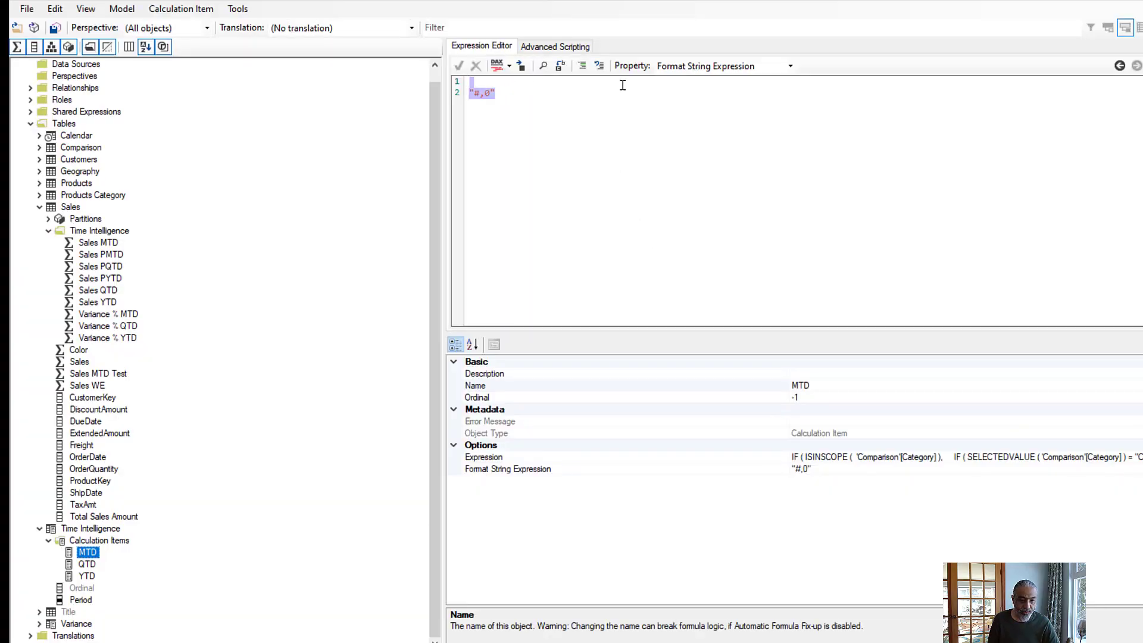
click(507, 84)
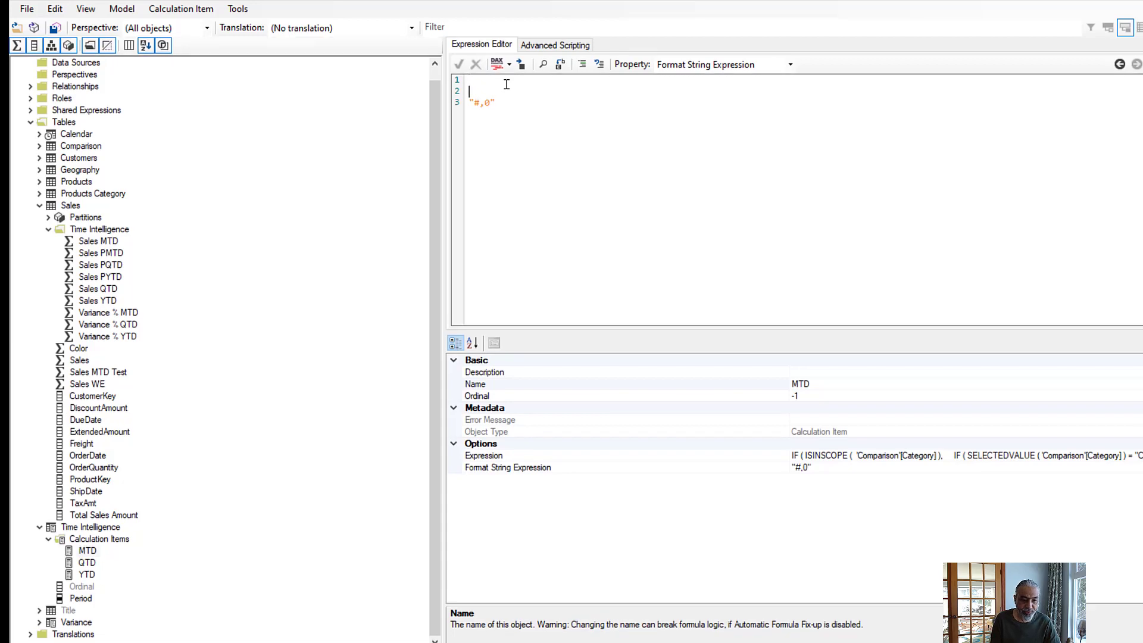
key(Return)
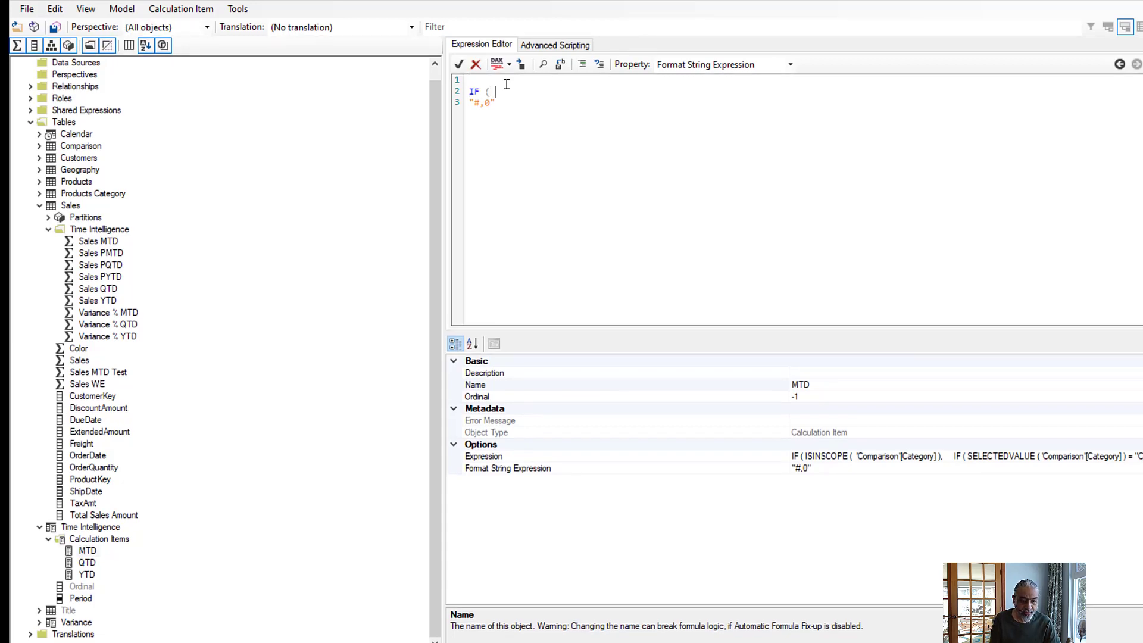
text(IF ( ISINSCOPE ( ')
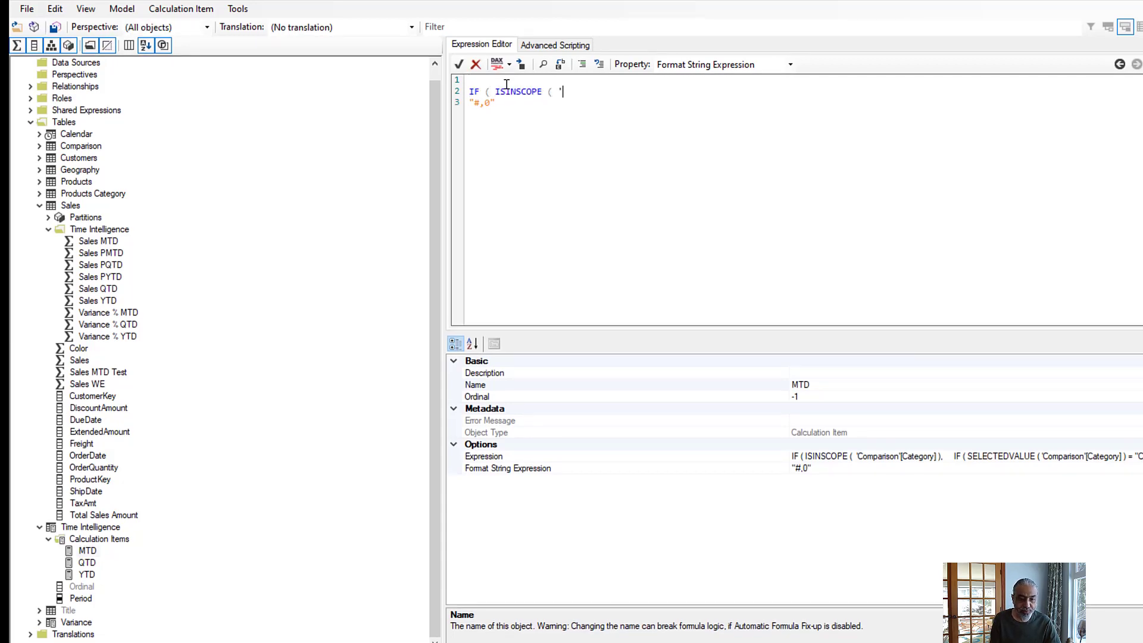
text(Comparison'[)
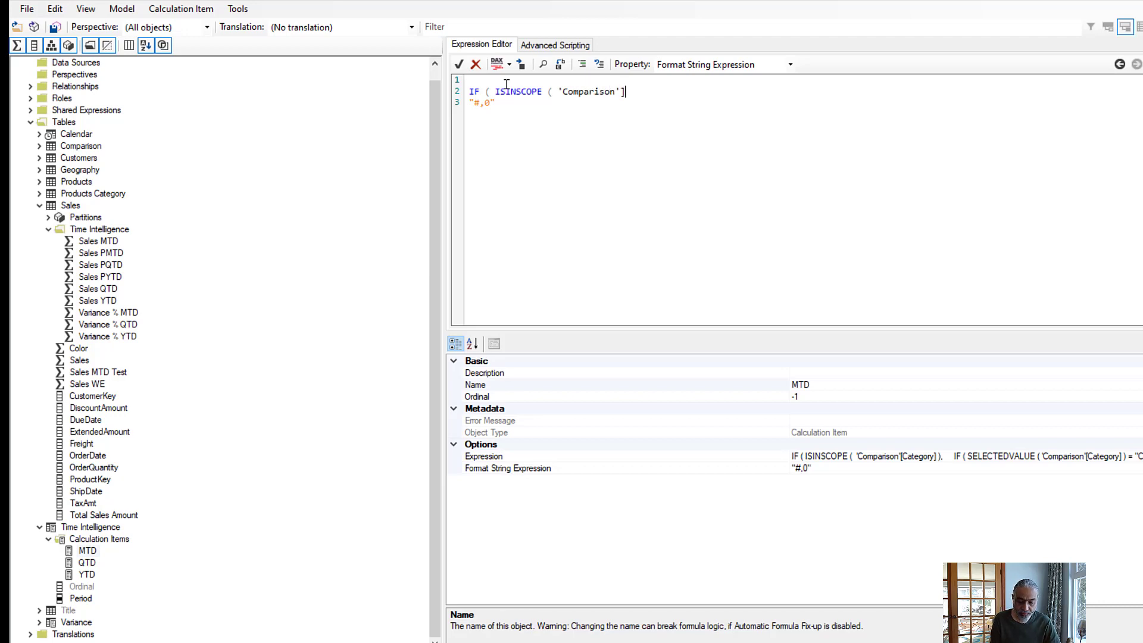
text(Category)
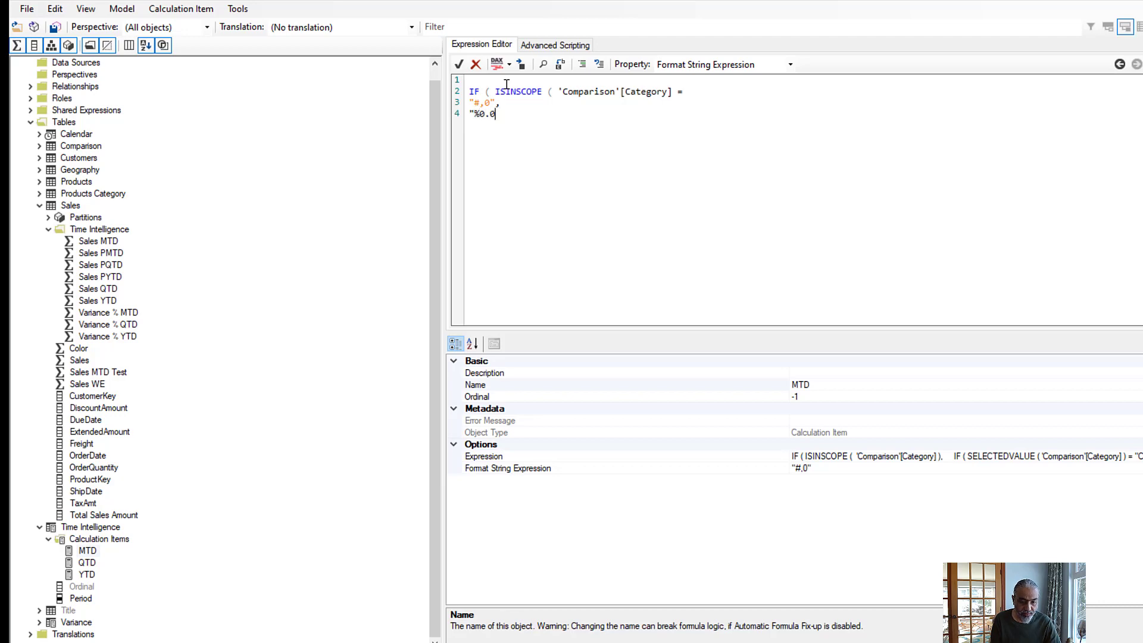
text(")
- Indent the two format strings inside the IF, save the changes to the connected model and switch to Power BI Desktop
key(shift+Up)
key(shift+Left)
key(shift+Left)
key(shift+Left)
key(shift+Left)
key(shift+Left)
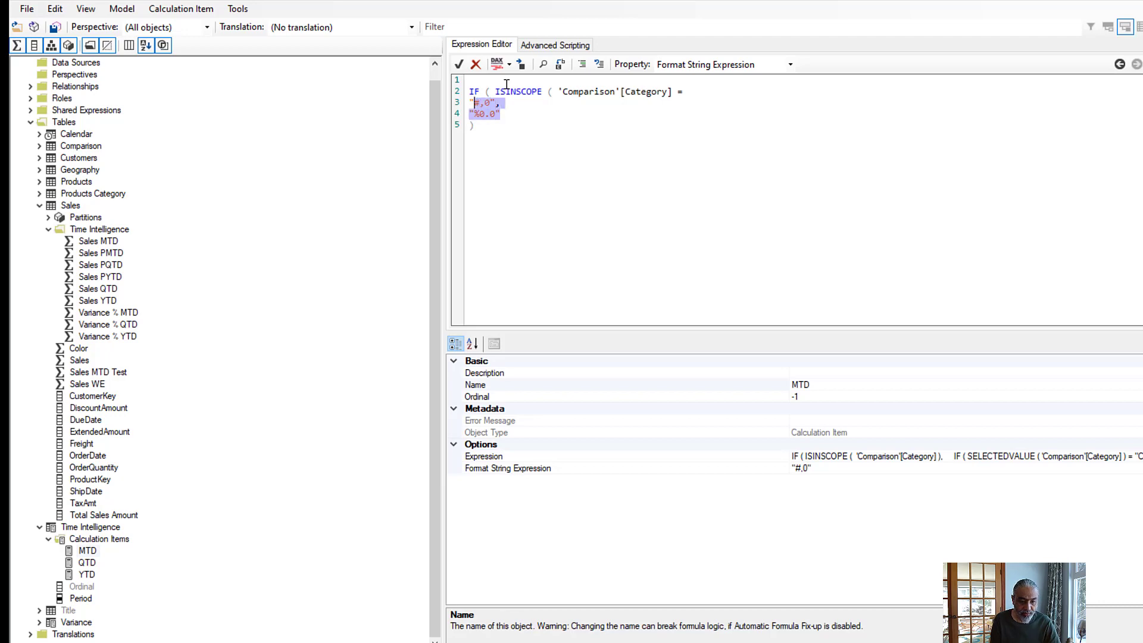
key(Tab)
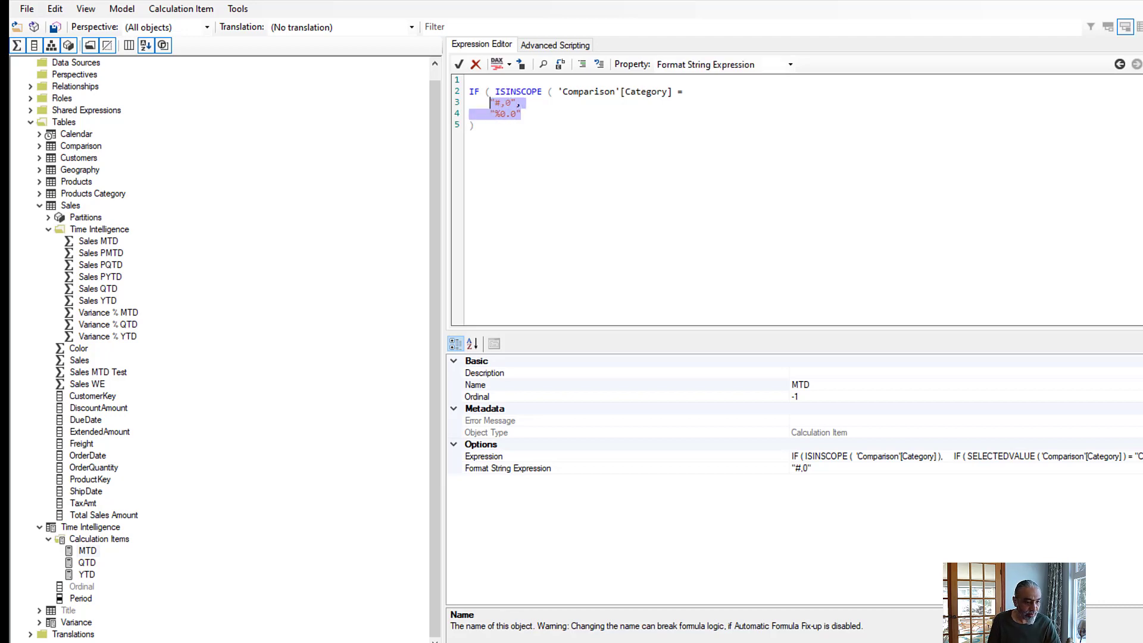
click(56, 28)
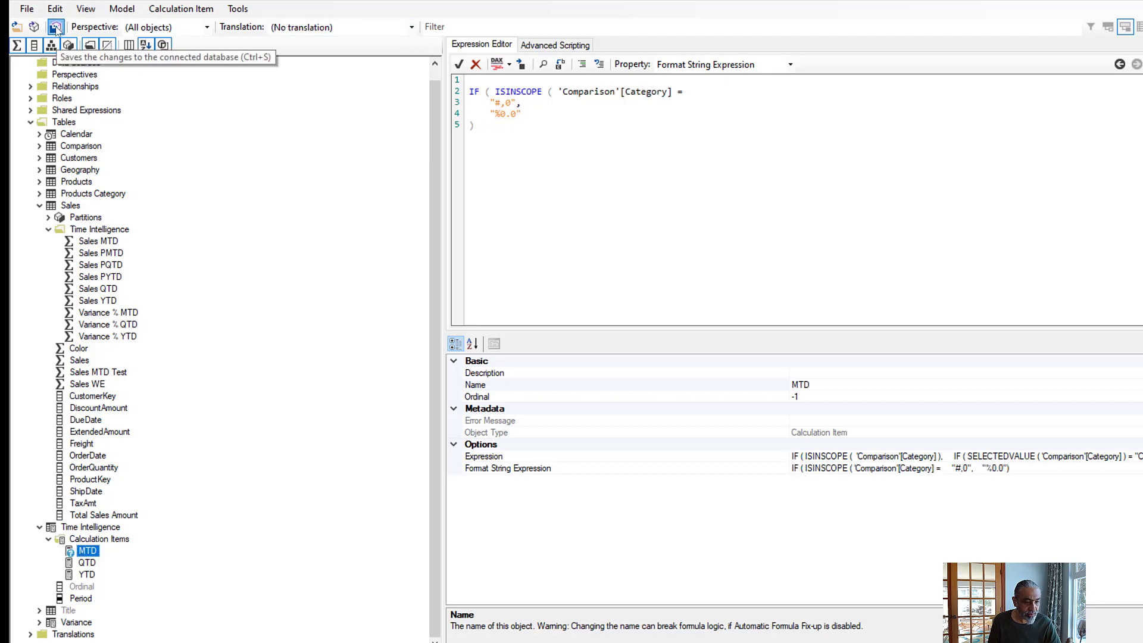
click(1076, 1)
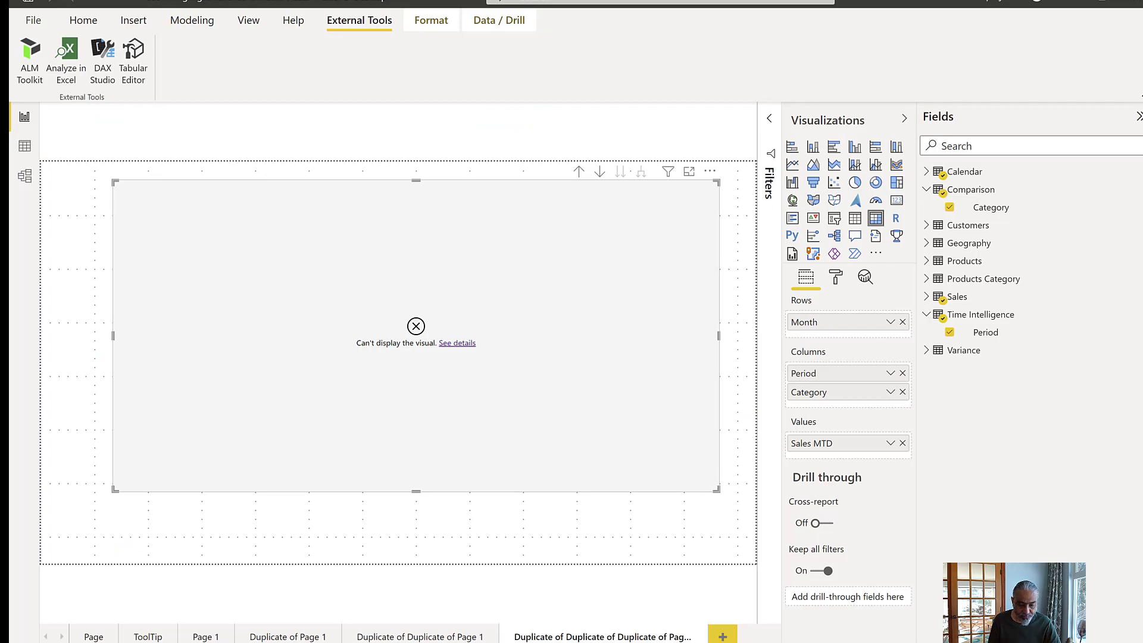
- In Tabular Editor, replace the equals sign after 'Comparison'[Category] with "),", save to the connected model and review the MTD totals in Power BI Desktop
click(702, 642)
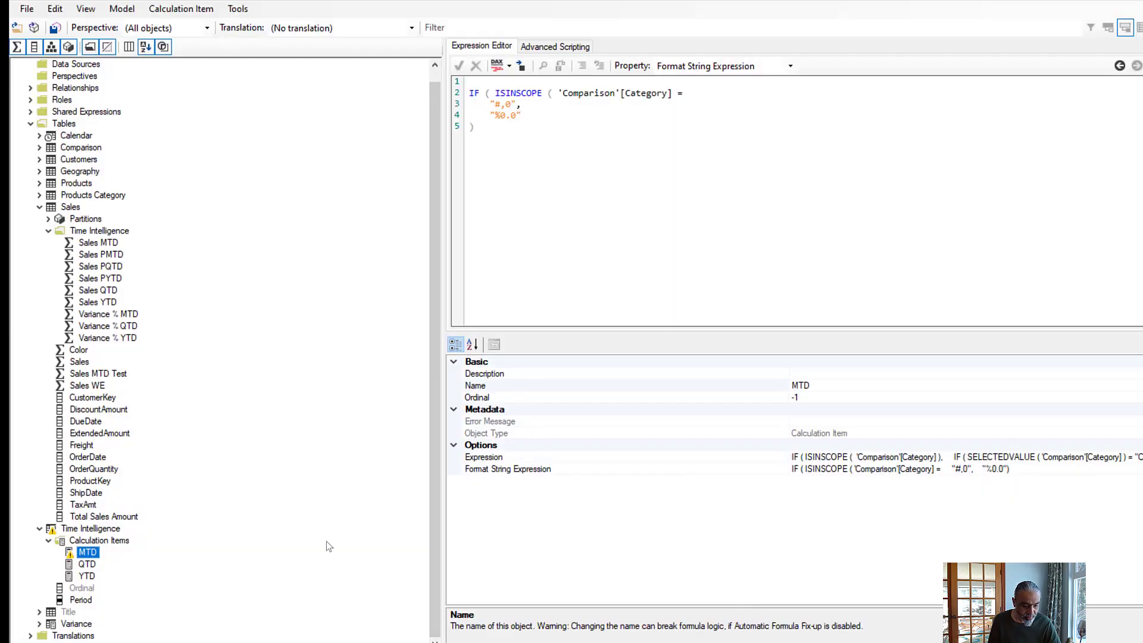
drag(678, 94, 689, 94)
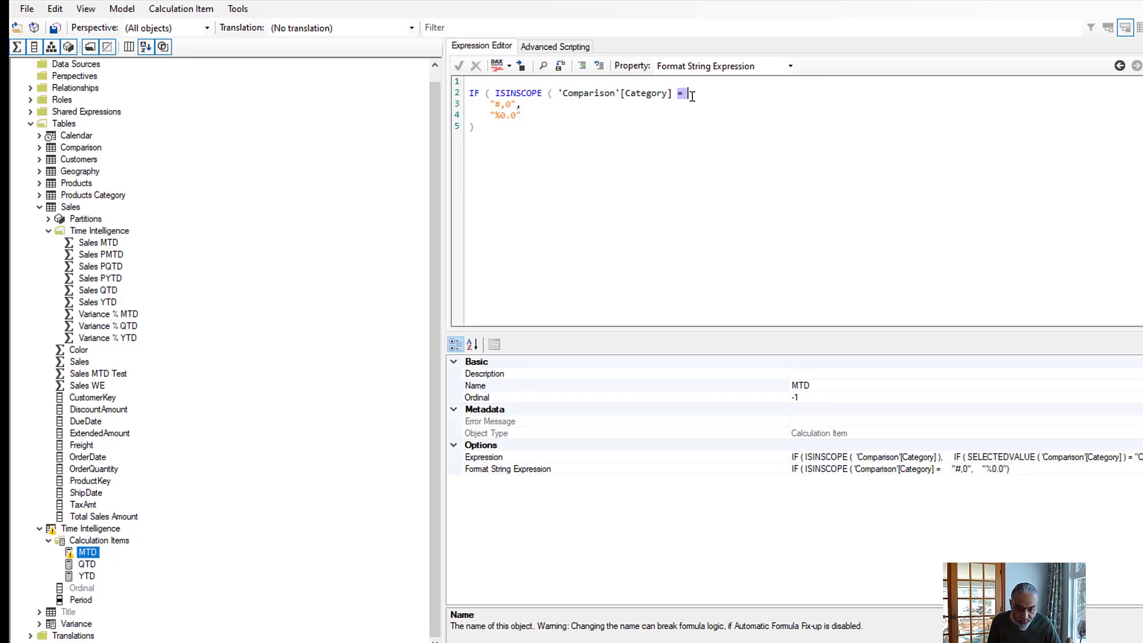
text(),)
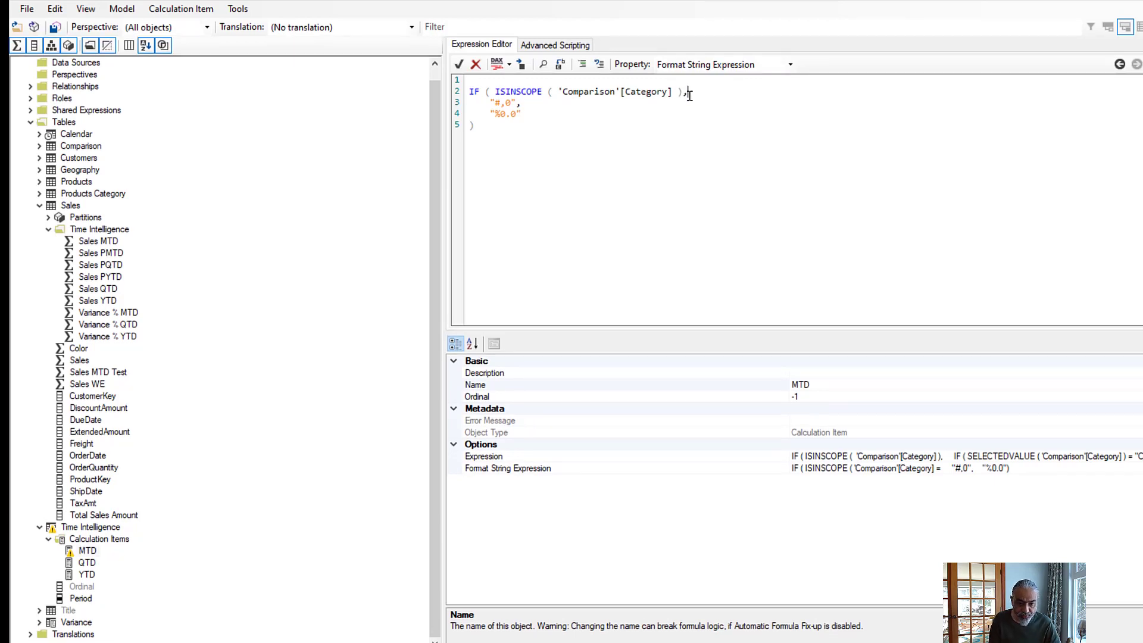
click(59, 29)
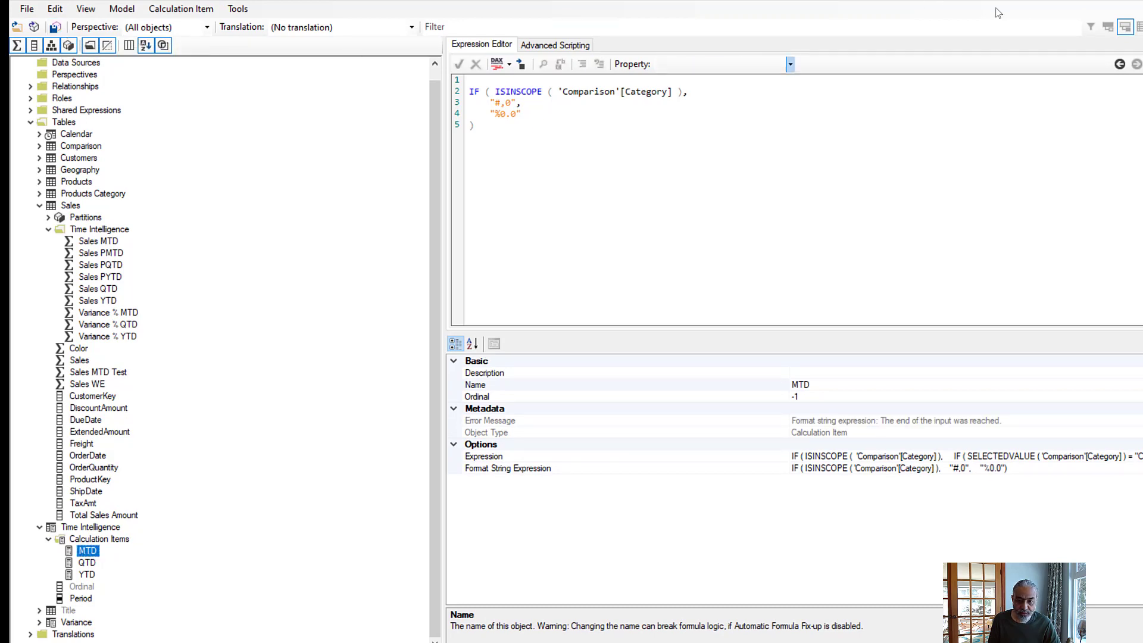
click(1062, 2)
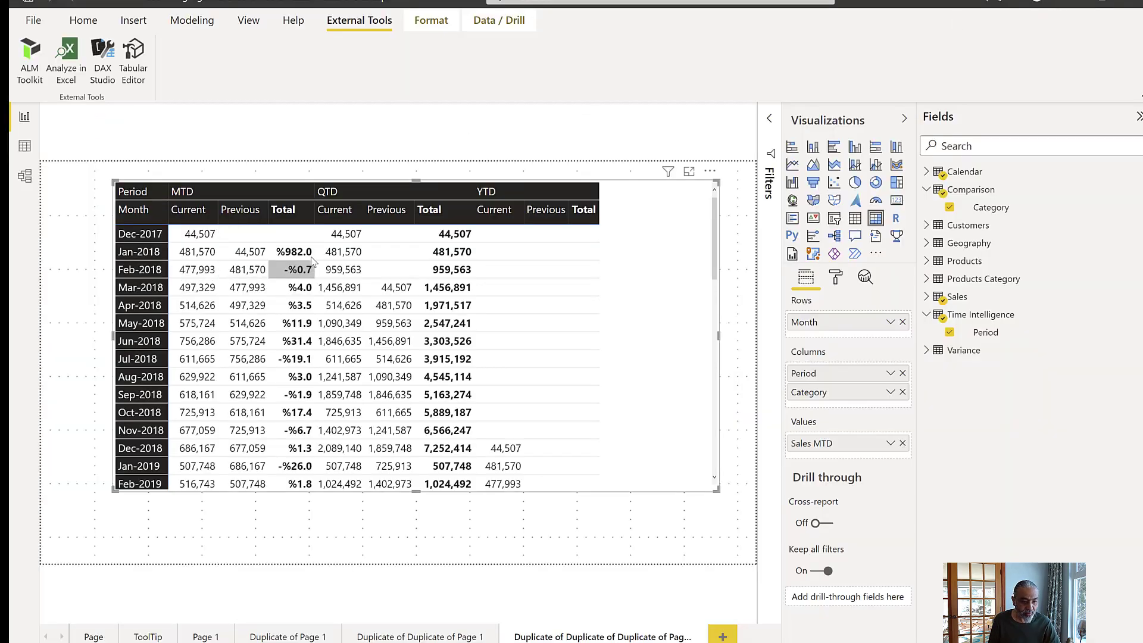
scroll(311, 292, down, 2)
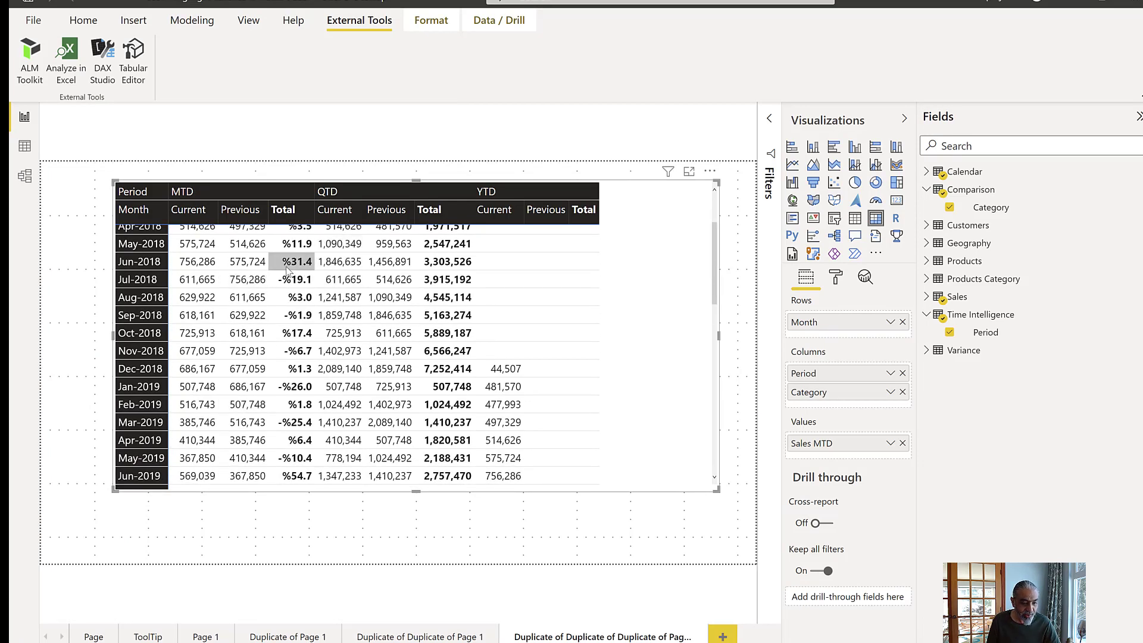
scroll(287, 270, up, 3)
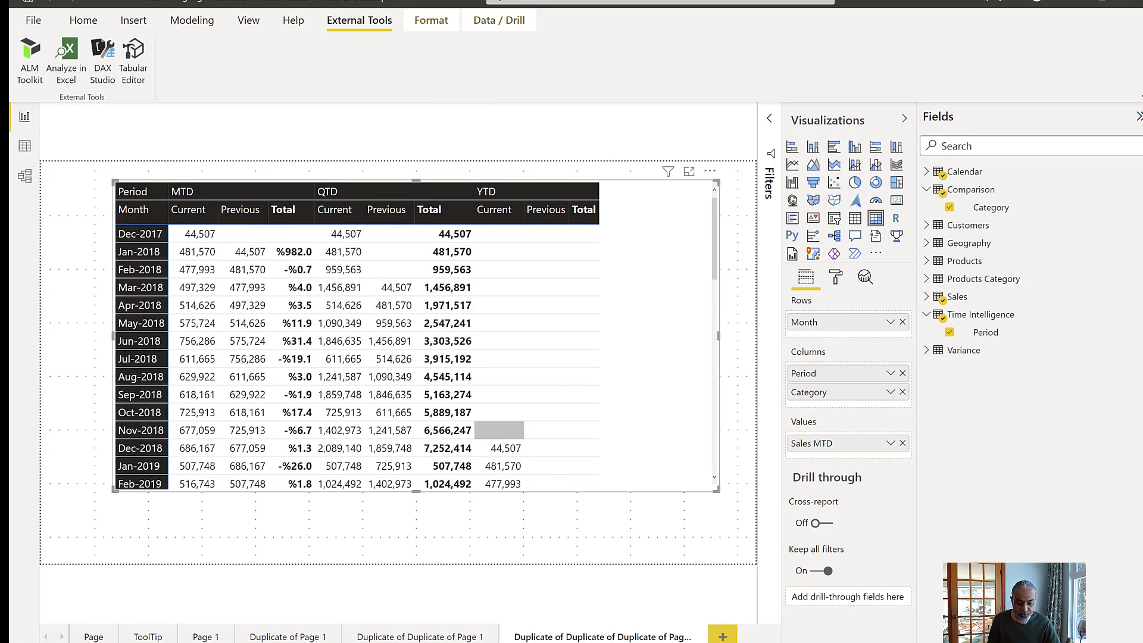
- In Tabular Editor, change the alternative format in the MTD Format String Expression to "0.0%"
key(alt+Tab)
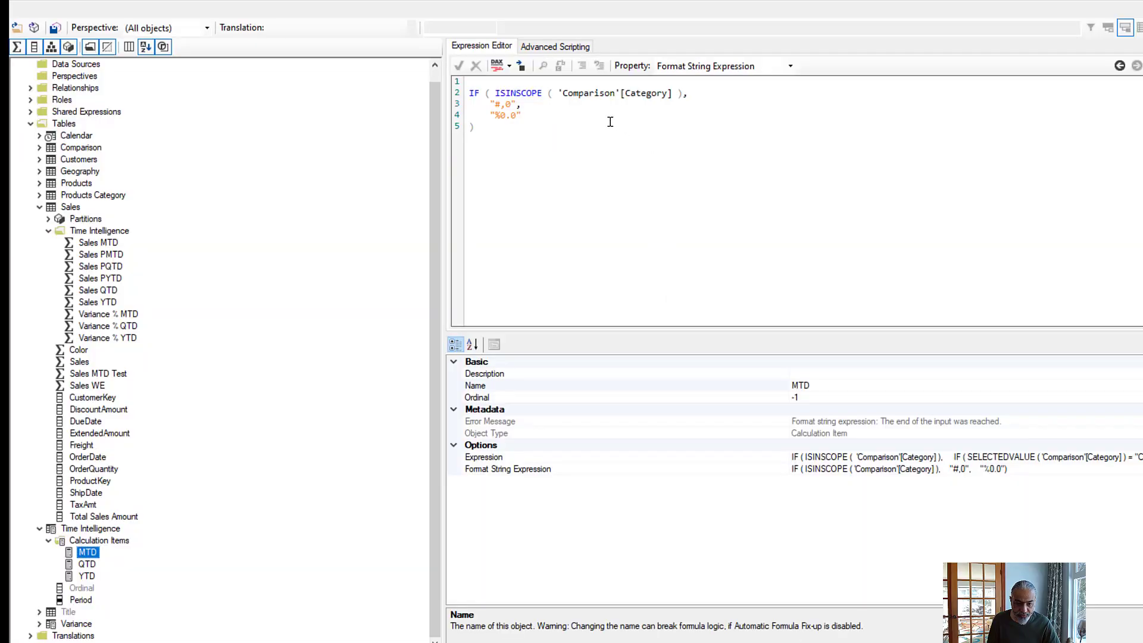
drag(501, 106, 502, 117)
key(Right)
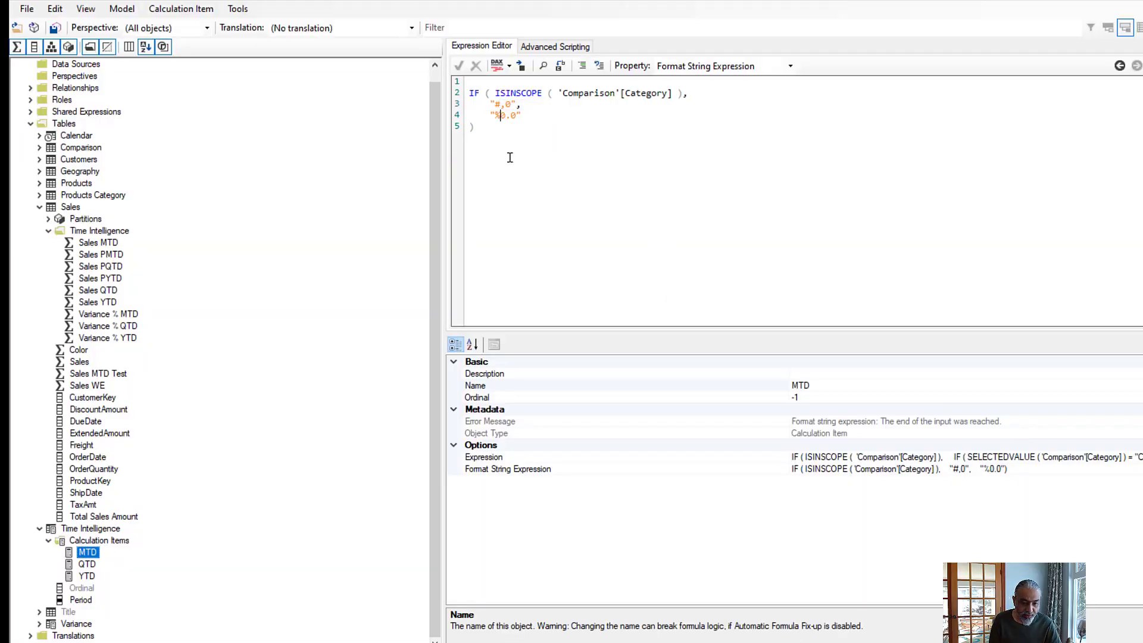
key(Left)
key(BackSpace)
key(Right)
key(Right)
key(Right)
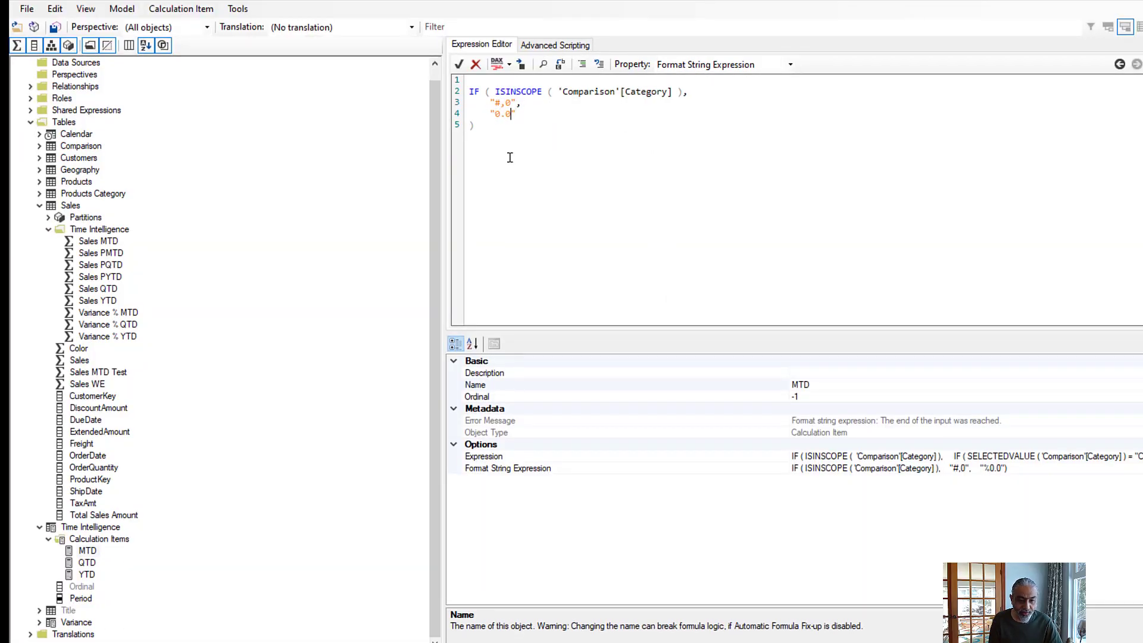
text(%)
- Copy the full MTD format string formula and replace the QTD item's Format String Expression with it
key(ctrl+a)
key(ctrl+c)
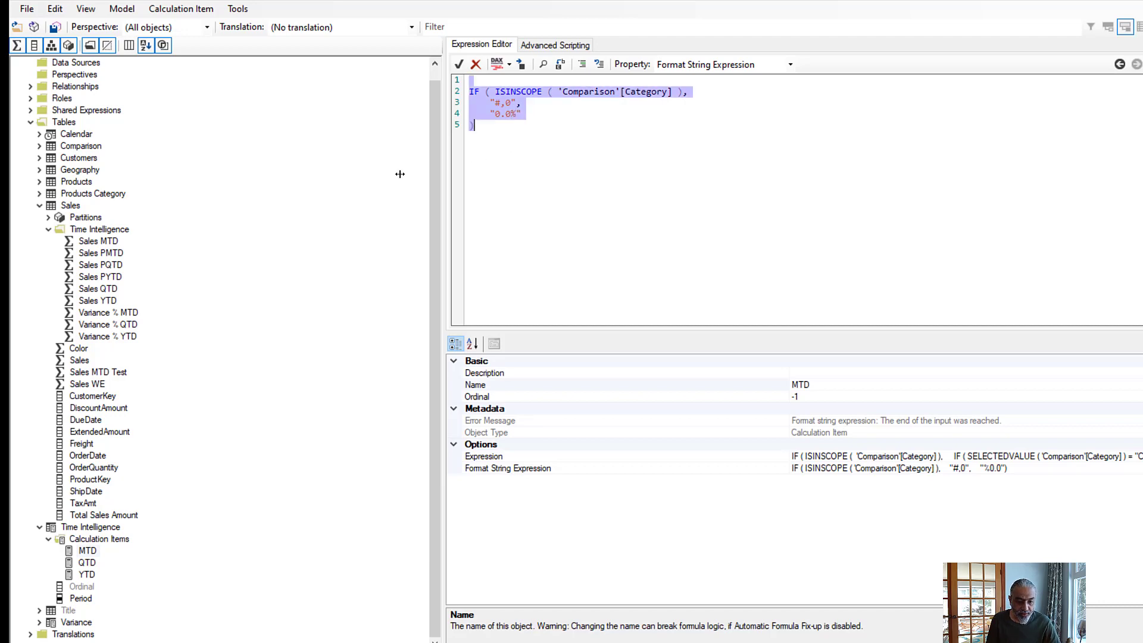
click(92, 566)
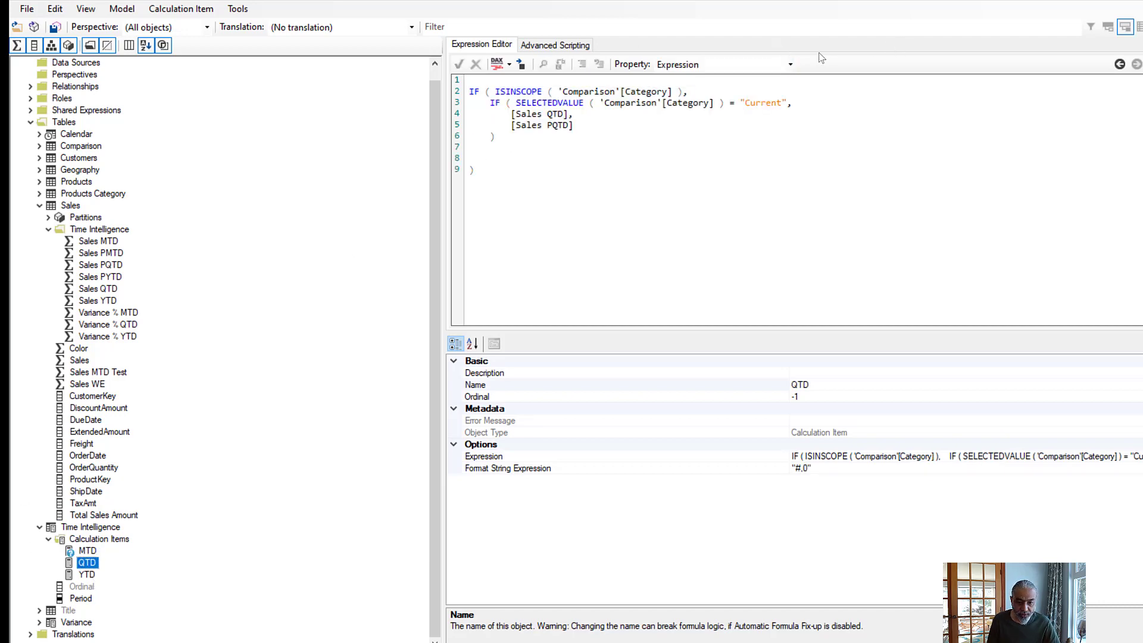
click(791, 65)
click(731, 90)
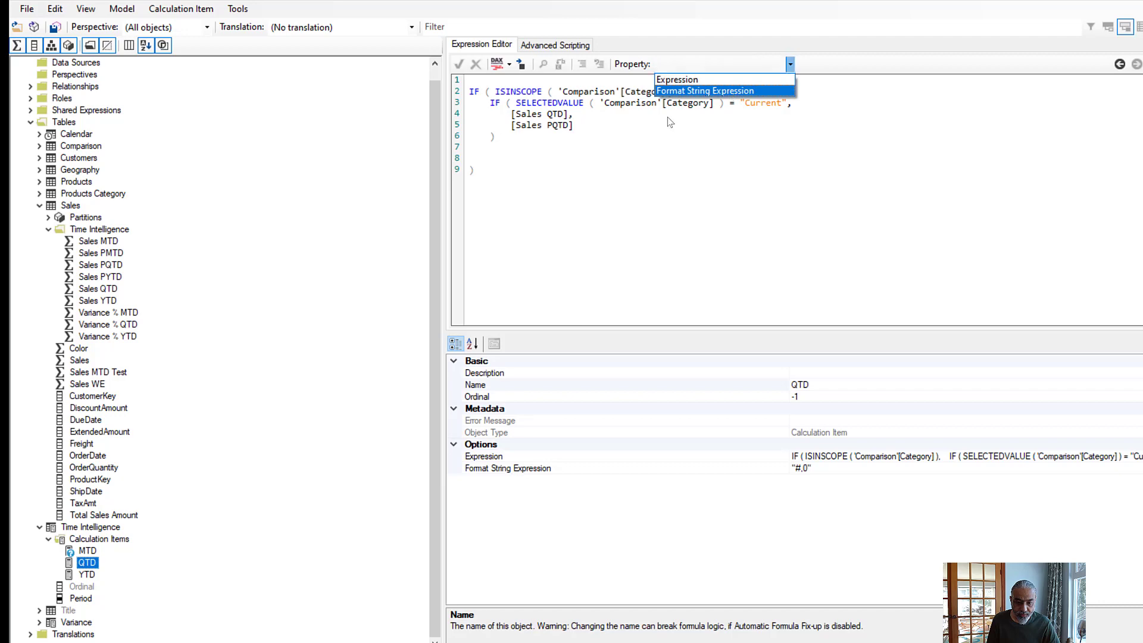
click(599, 147)
key(ctrl+a)
key(ctrl+v)
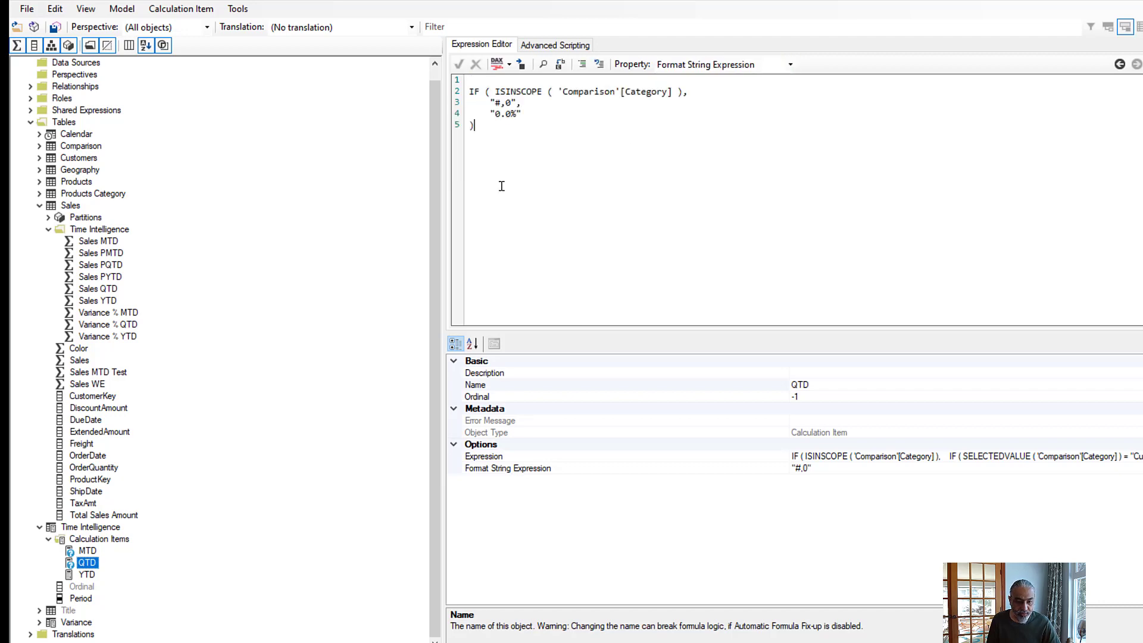
- Replace the YTD item's Format String Expression with the same copied ISINSCOPE formula using "#,0" and "0.0%"
click(87, 575)
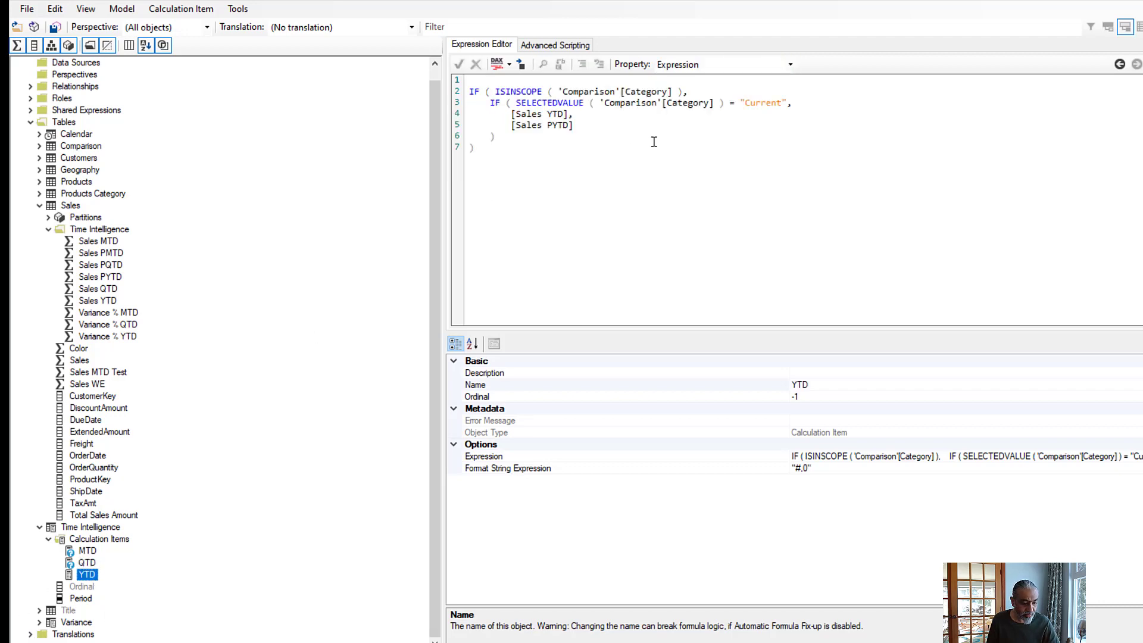
click(791, 64)
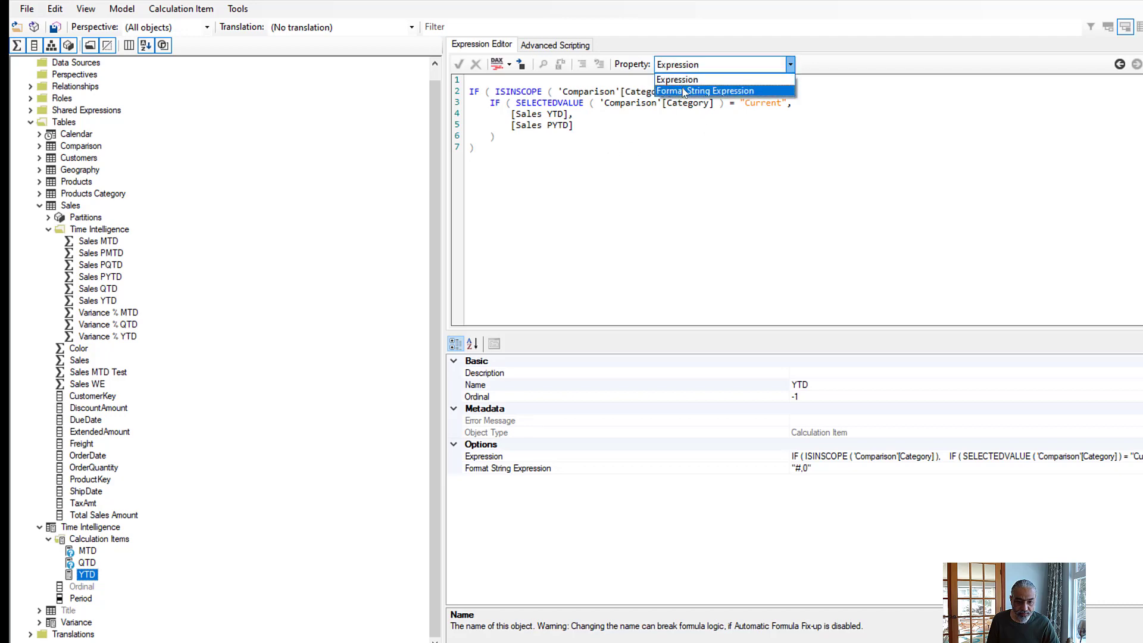
click(684, 91)
click(572, 173)
key(ctrl+a)
key(ctrl+v)
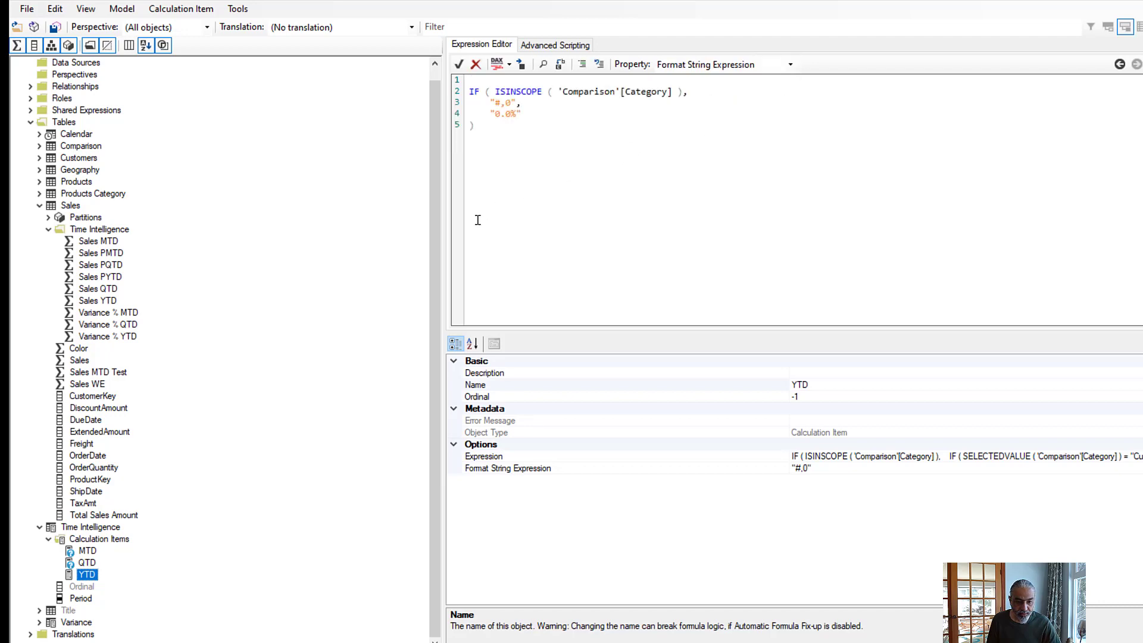
- In the QTD expression, add a comma after the inner IF and [Variance % QTD] as the outer alternative, and select that line
click(87, 563)
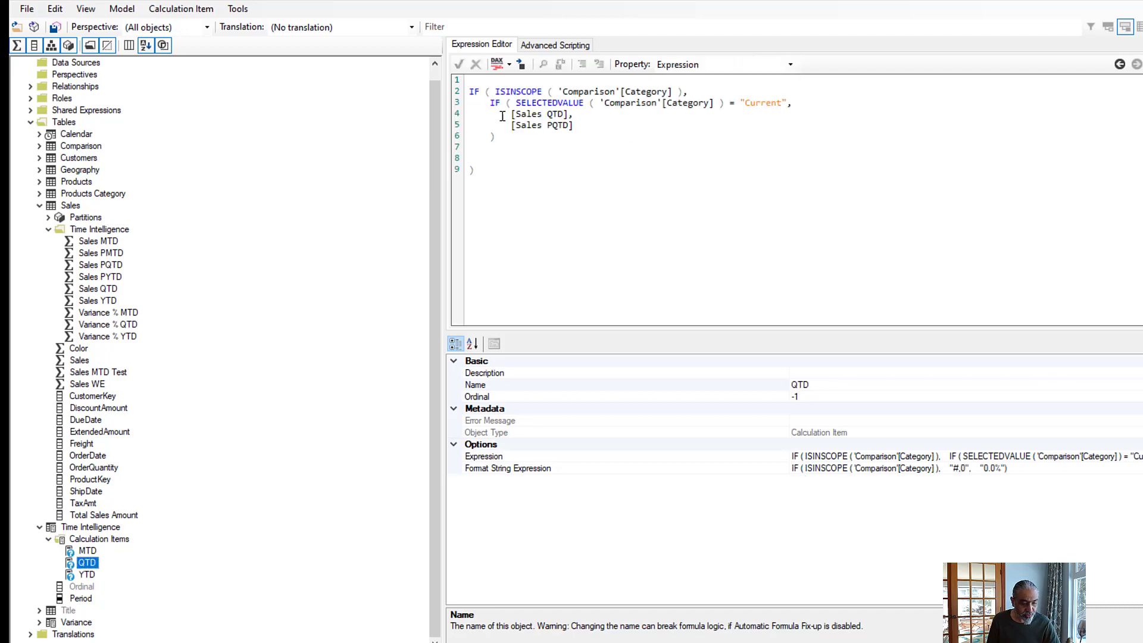
click(504, 156)
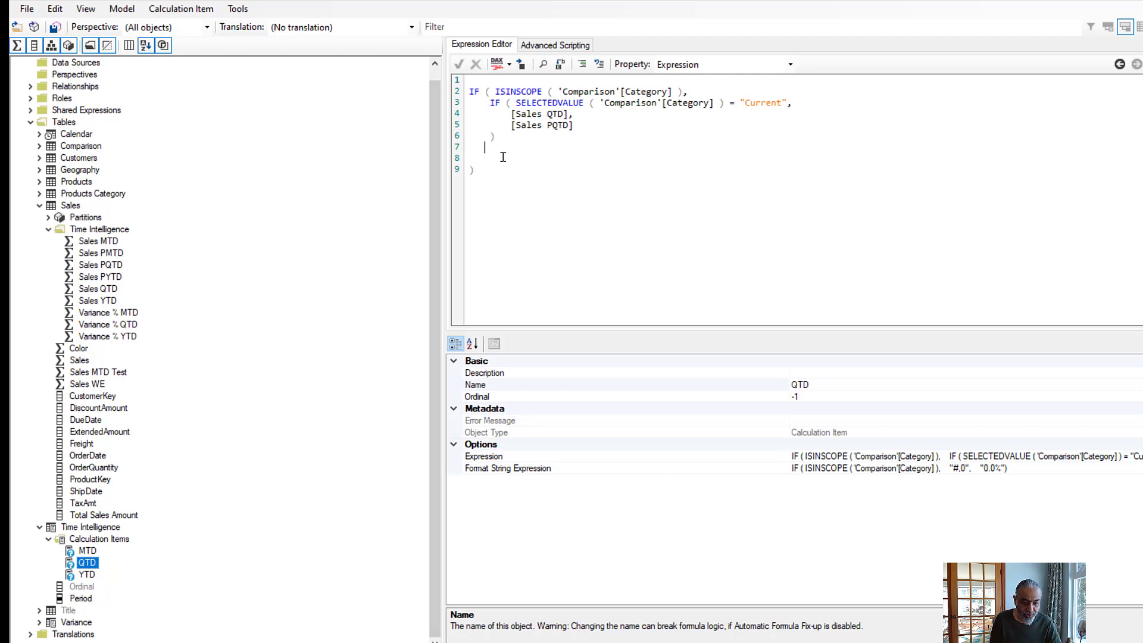
key(End)
text(,)
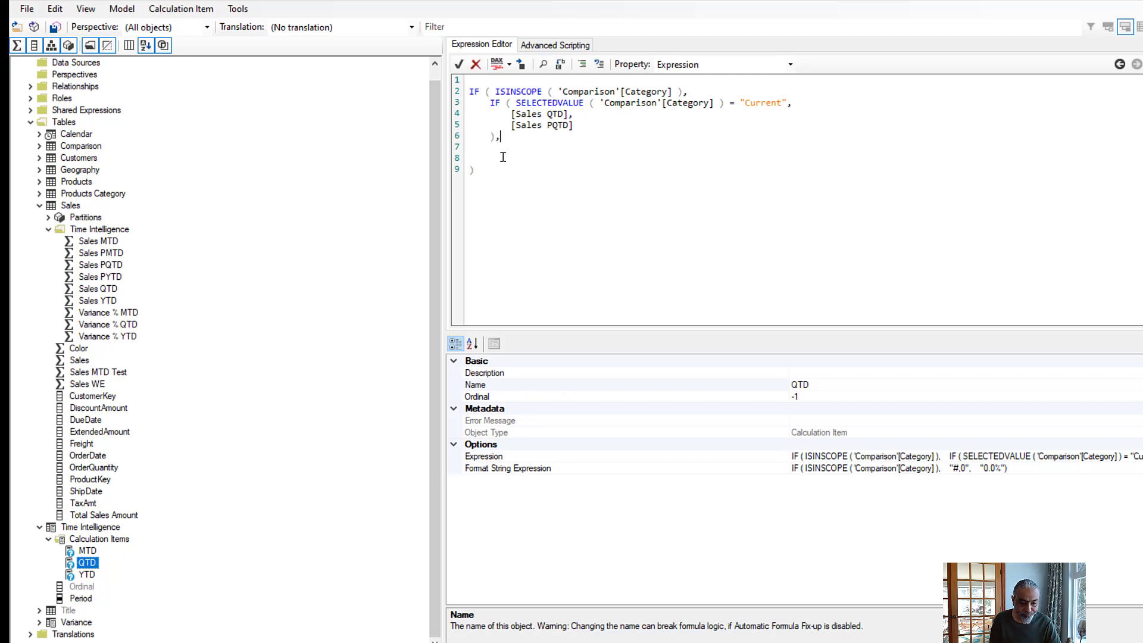
key(Return)
text([)
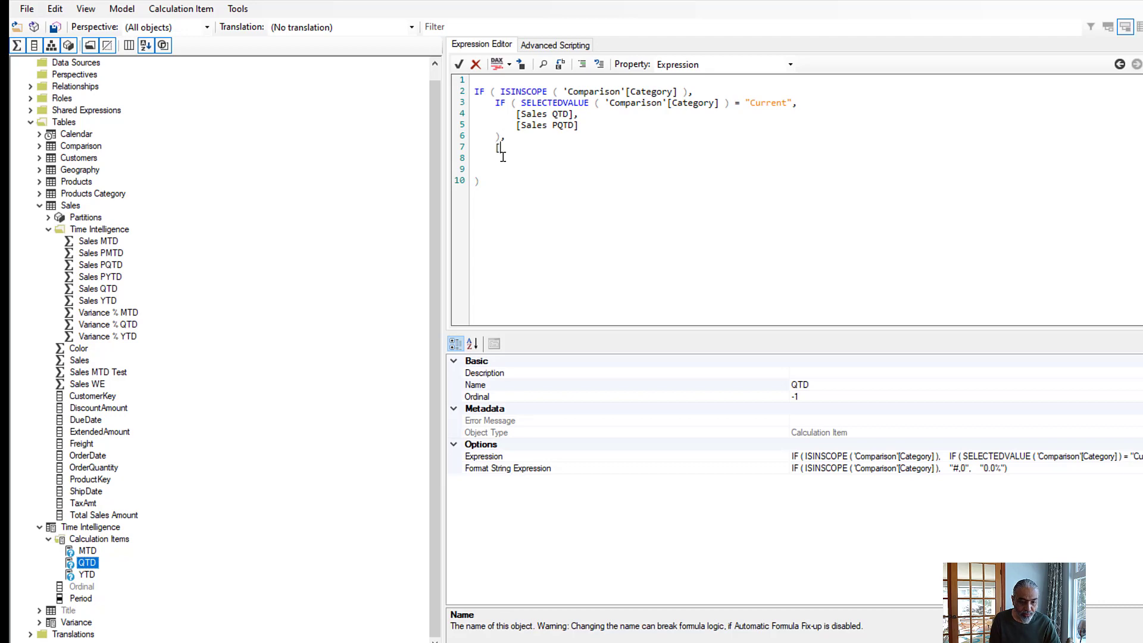
text(Variance % QTD])
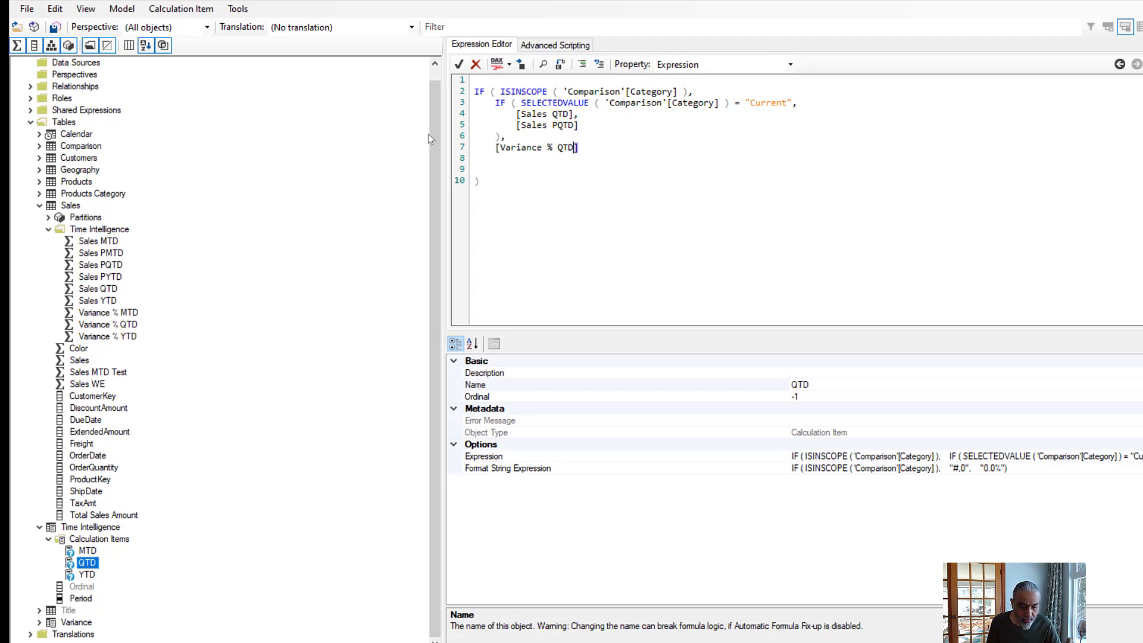
drag(577, 147, 420, 146)
key(ctrl+c)
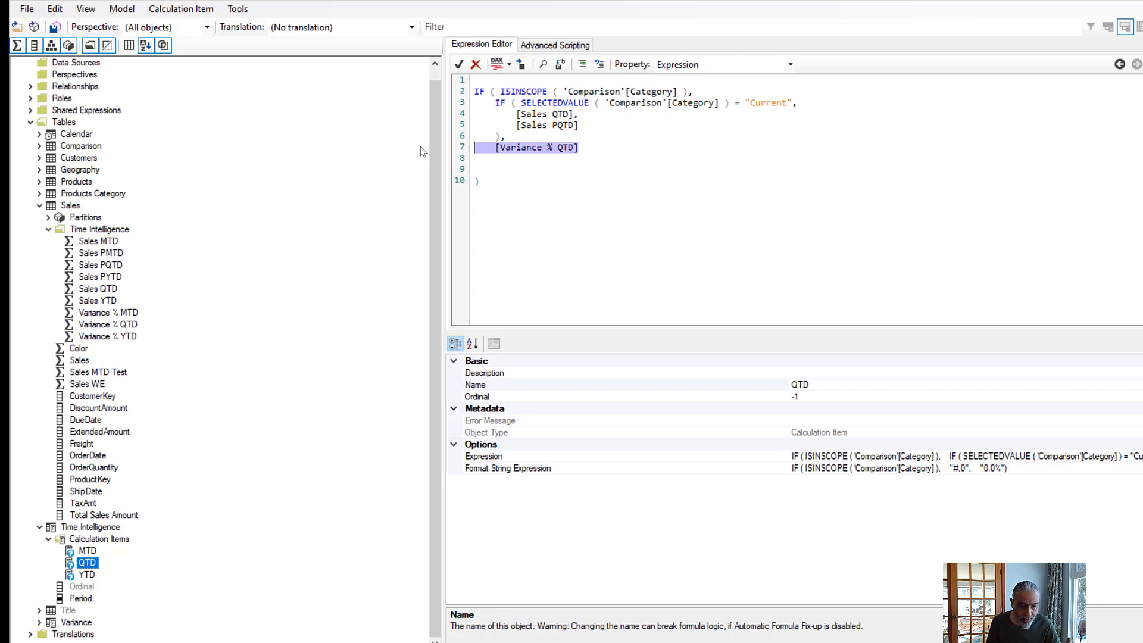
- In the YTD expression, add a comma after the inner IF and [Variance % YTD] as the outer alternative, and save the model changes
click(87, 575)
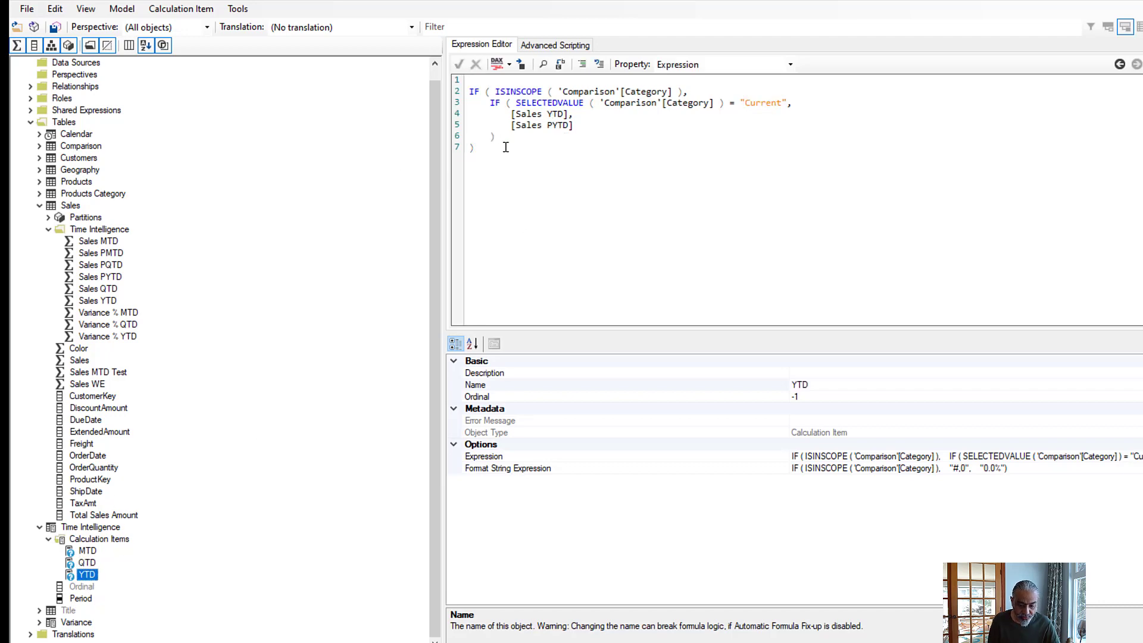
text(,)
key(Return)
key(ctrl+v)
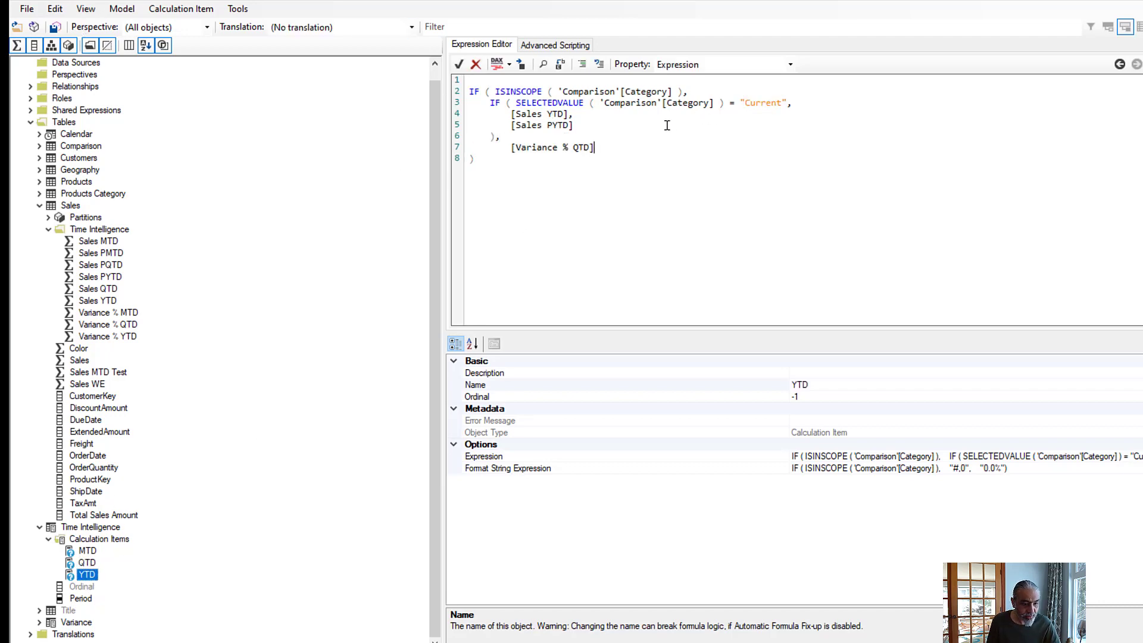
drag(577, 155, 578, 148)
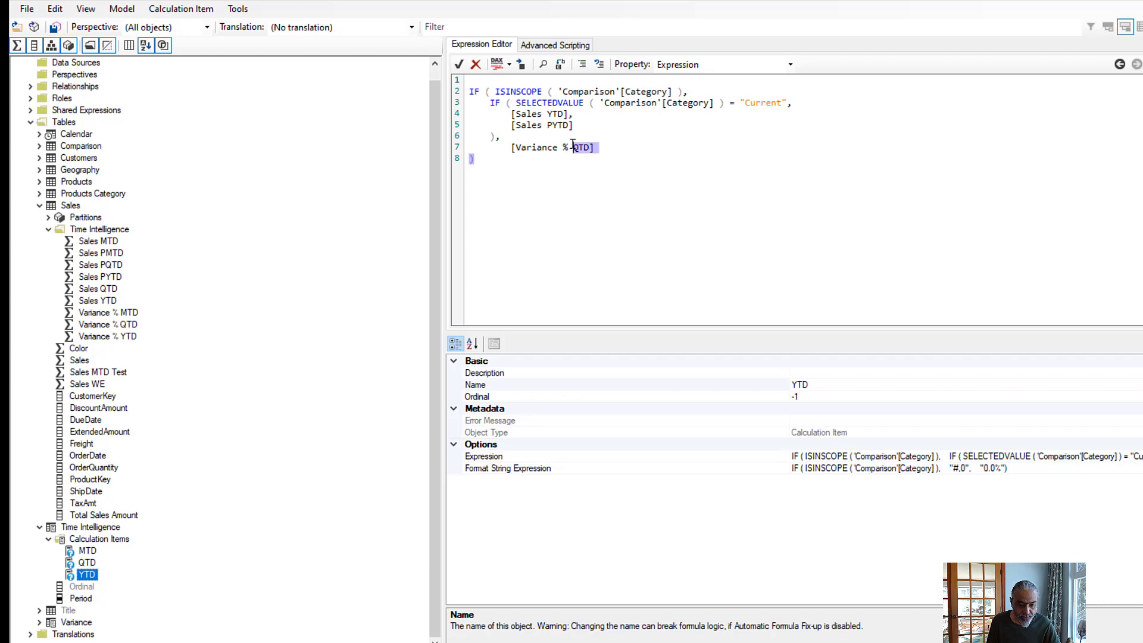
click(574, 147)
key(Delete)
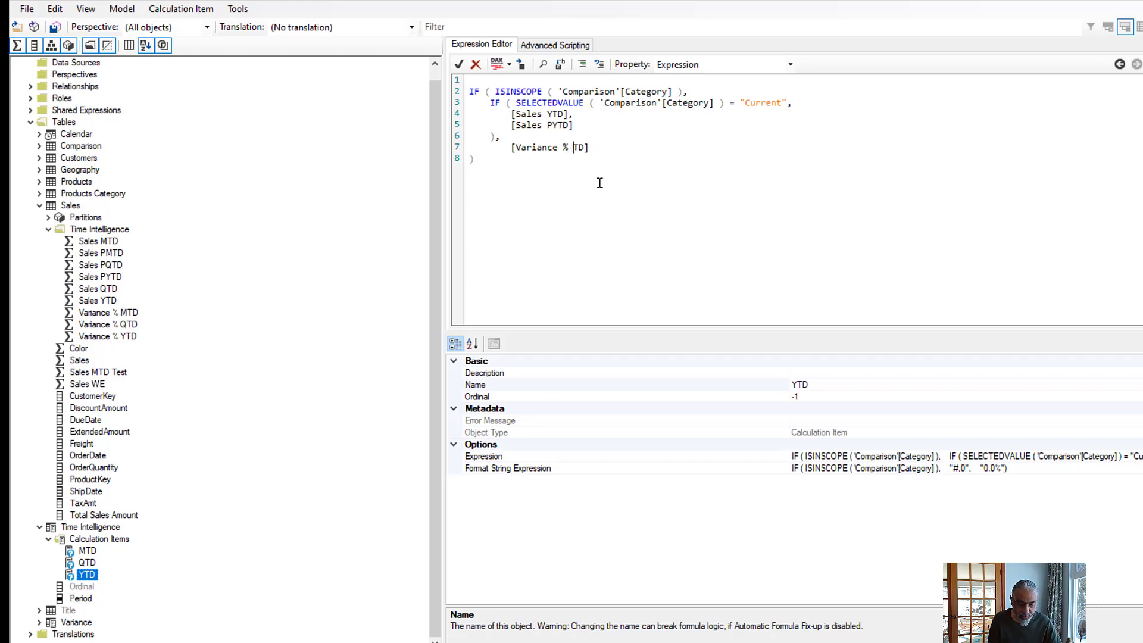
text(Y)
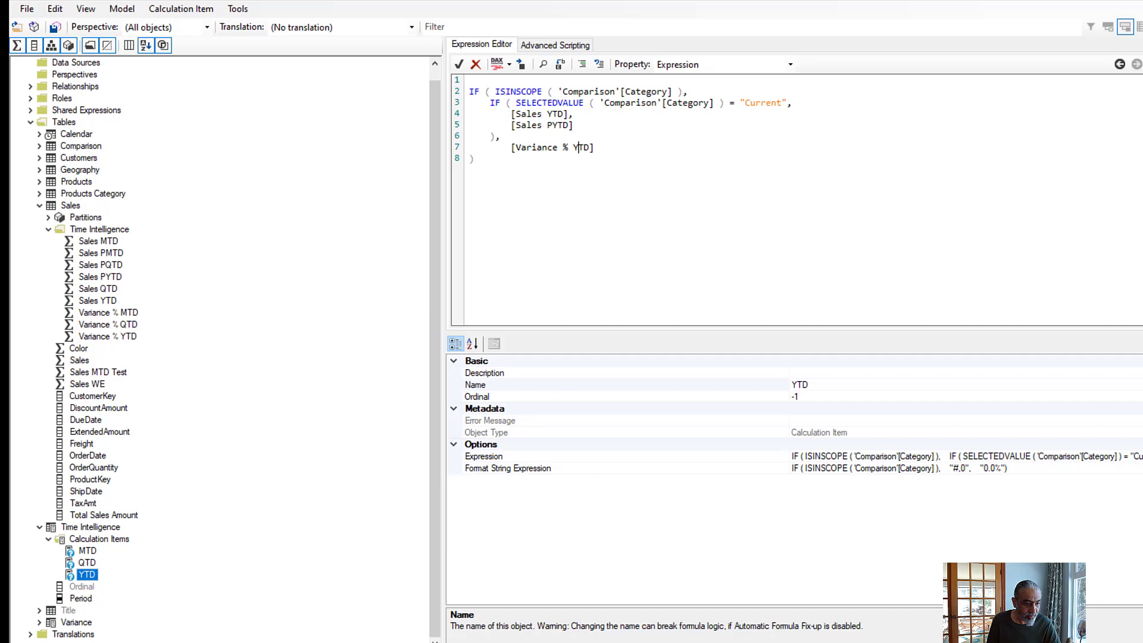
click(54, 27)
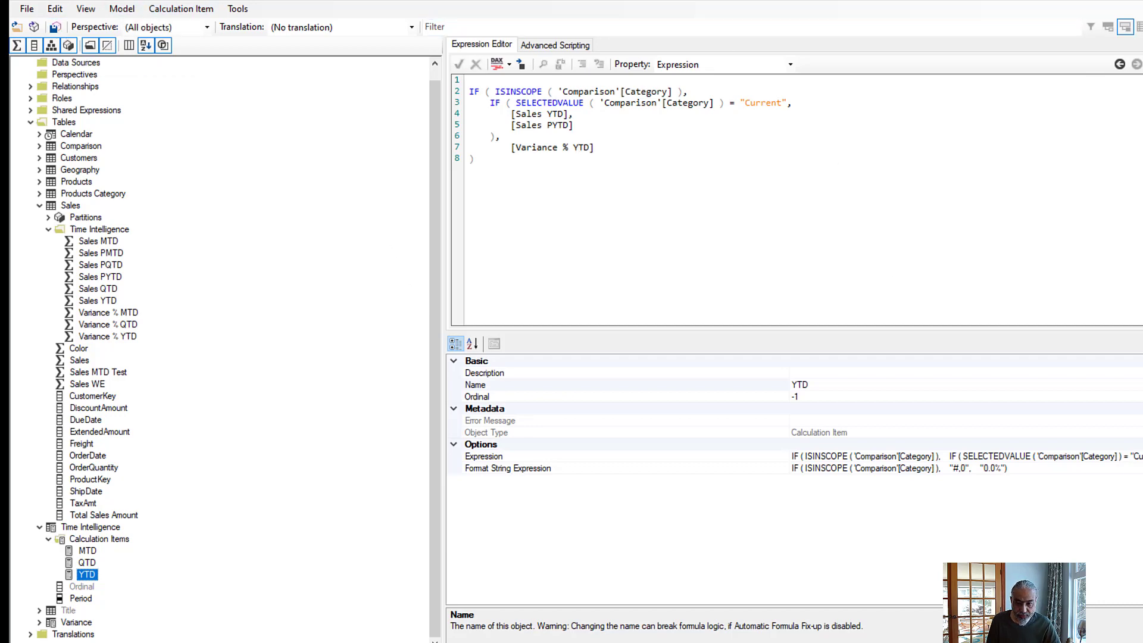
- Switch to Power BI, check the matrix's percentage totals, and rename its column subtotal label to "Variance"
click(1070, 2)
scroll(382, 379, down, 2)
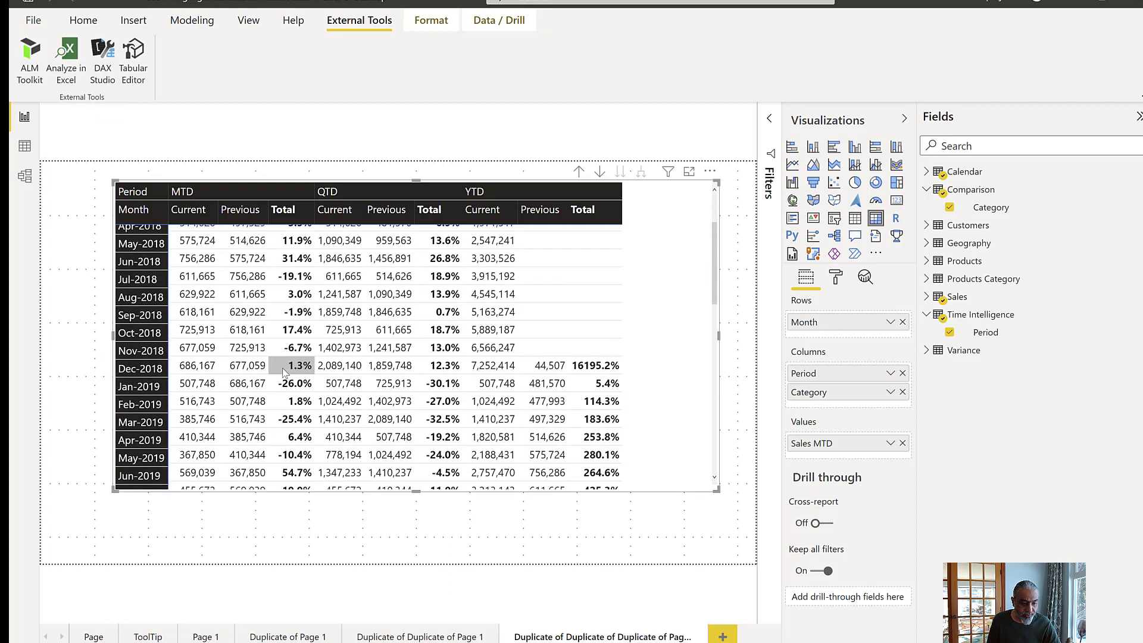
scroll(284, 372, down, 9)
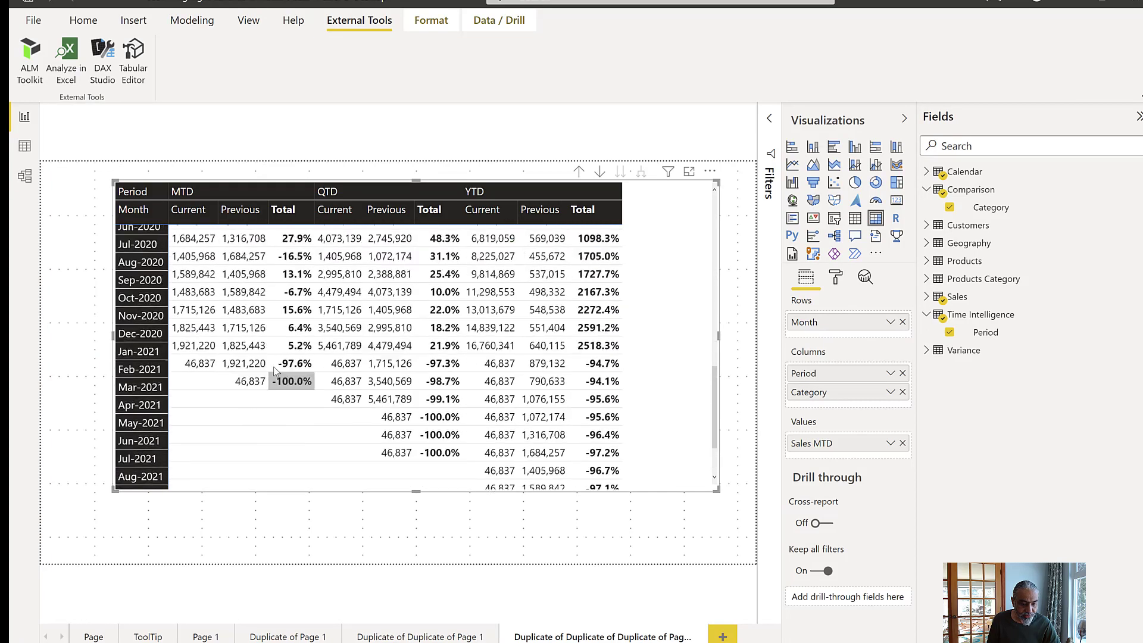
scroll(276, 370, up, 6)
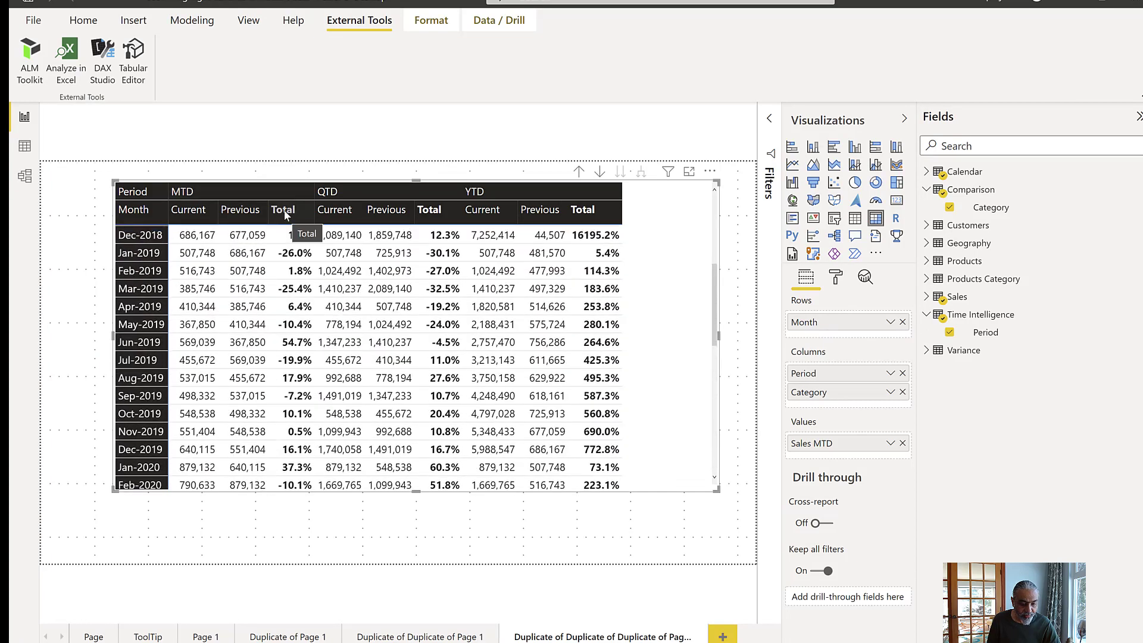
click(836, 277)
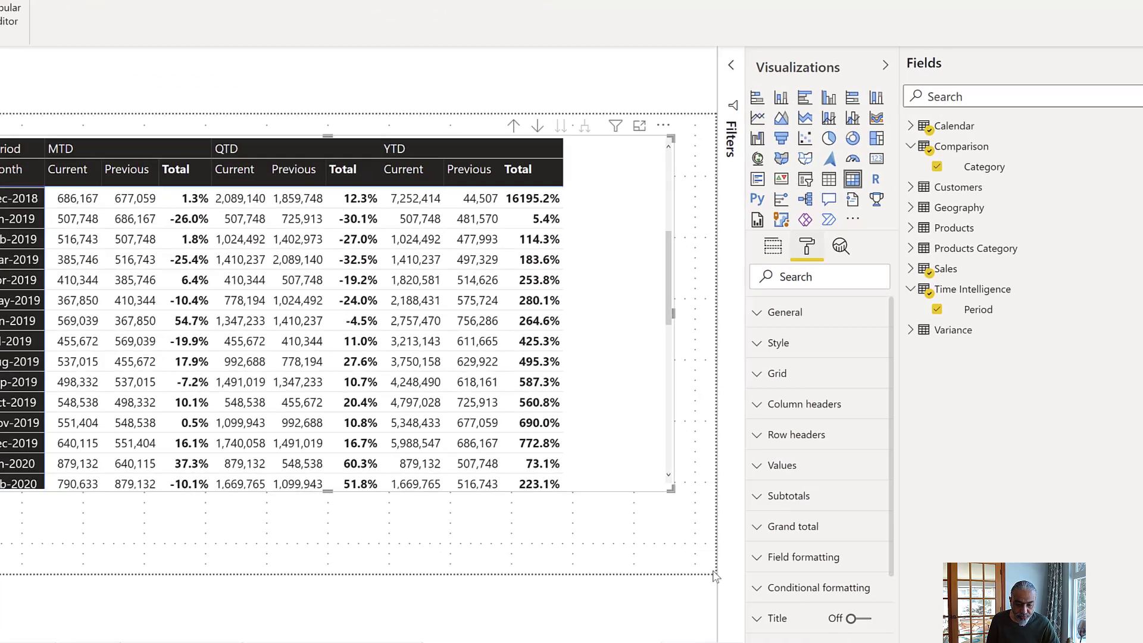
scroll(810, 506, down, 1)
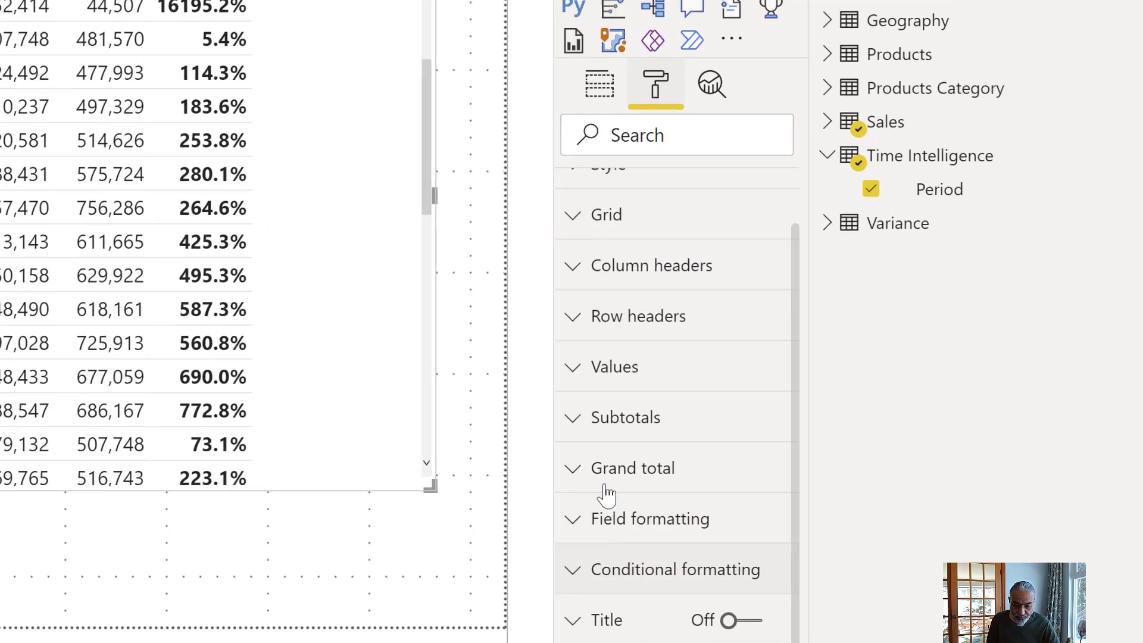
scroll(602, 441, down, 2)
scroll(607, 318, up, 2)
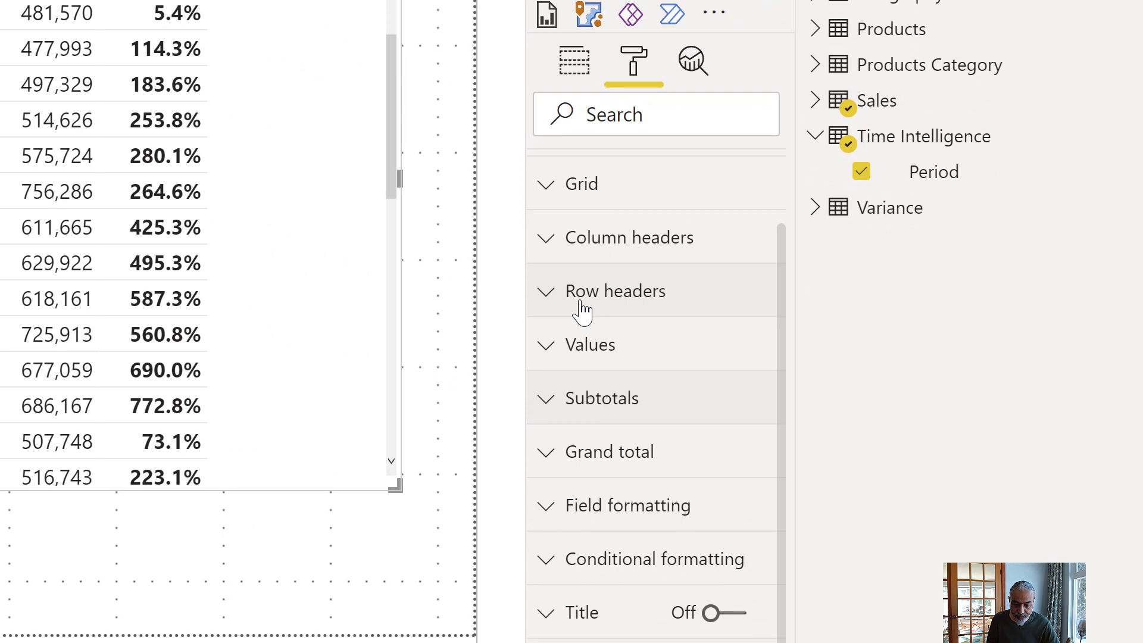
click(572, 399)
scroll(638, 459, down, 3)
drag(626, 502, 494, 479)
text(Variance)
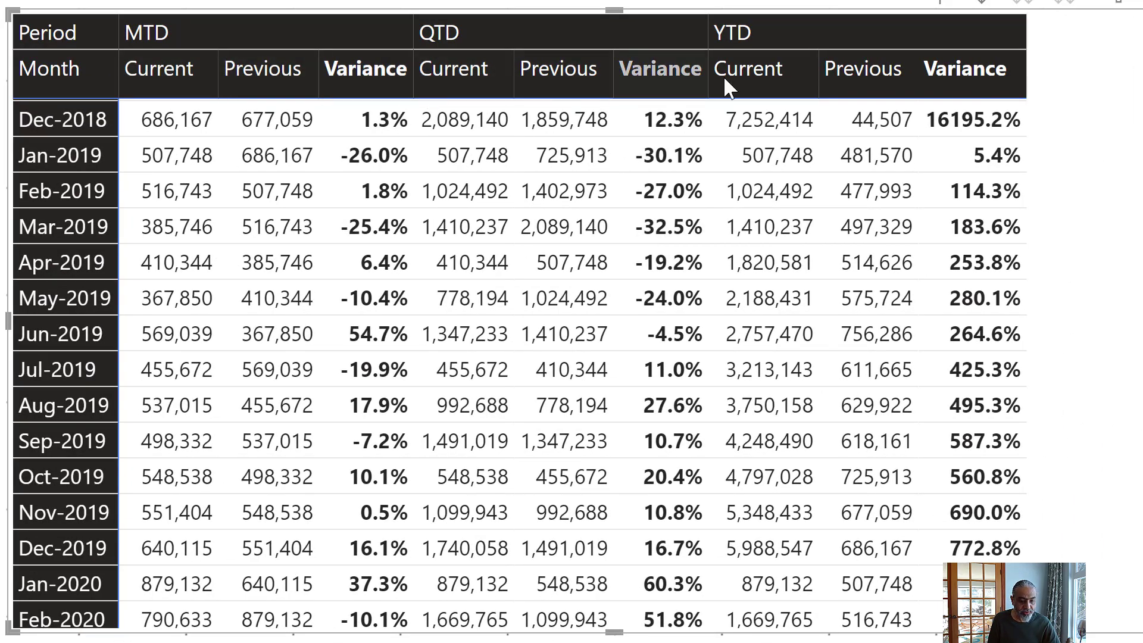
- Review the matrix's variance columns, and open the Sales table's Color measure to examine its [Variance % MTD] condition and color result
scroll(582, 248, down, 5)
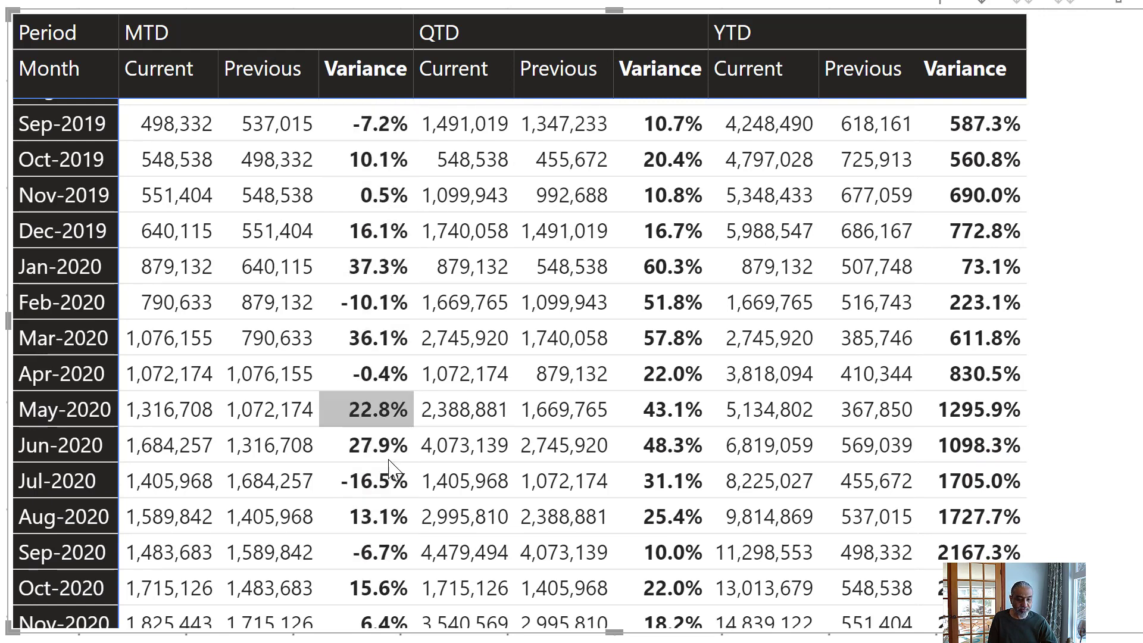
mouse_move(375, 402)
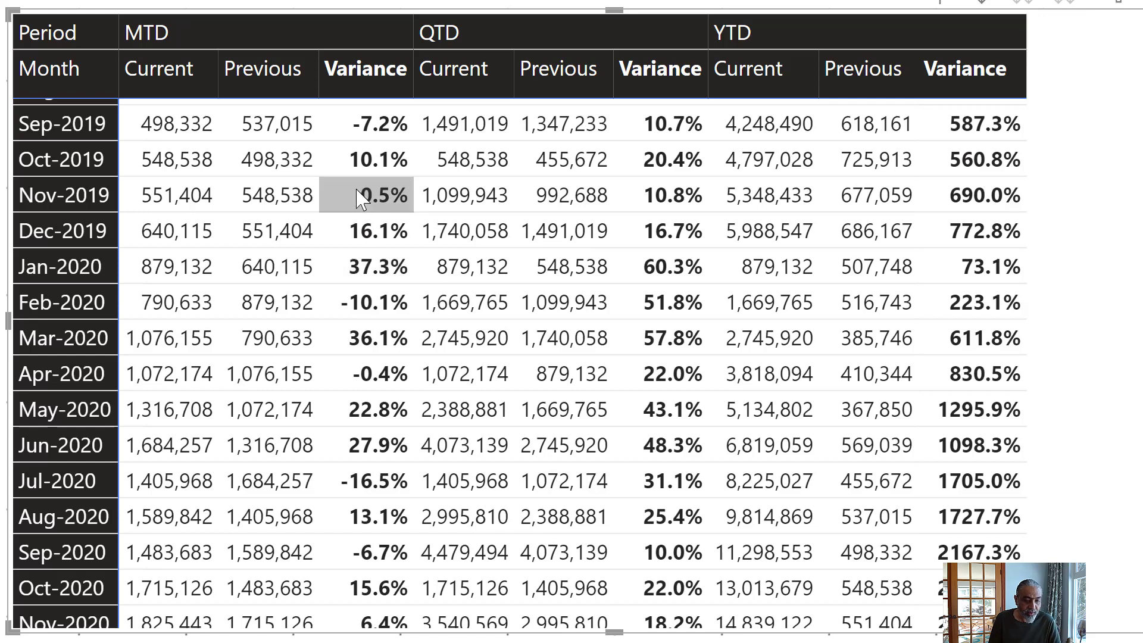
mouse_move(358, 192)
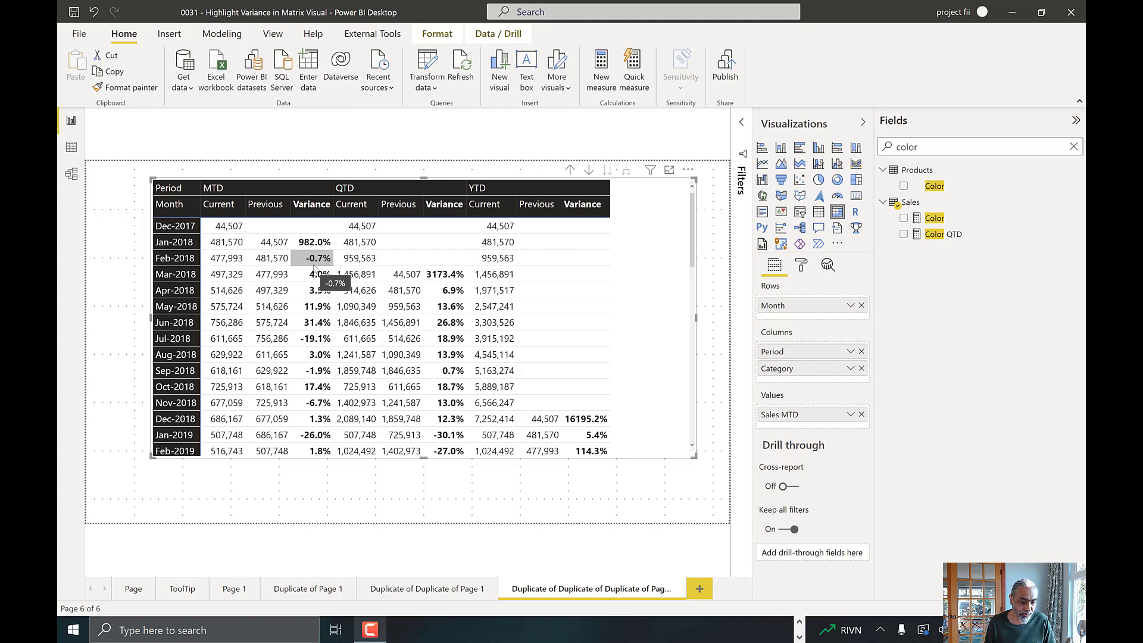
click(926, 220)
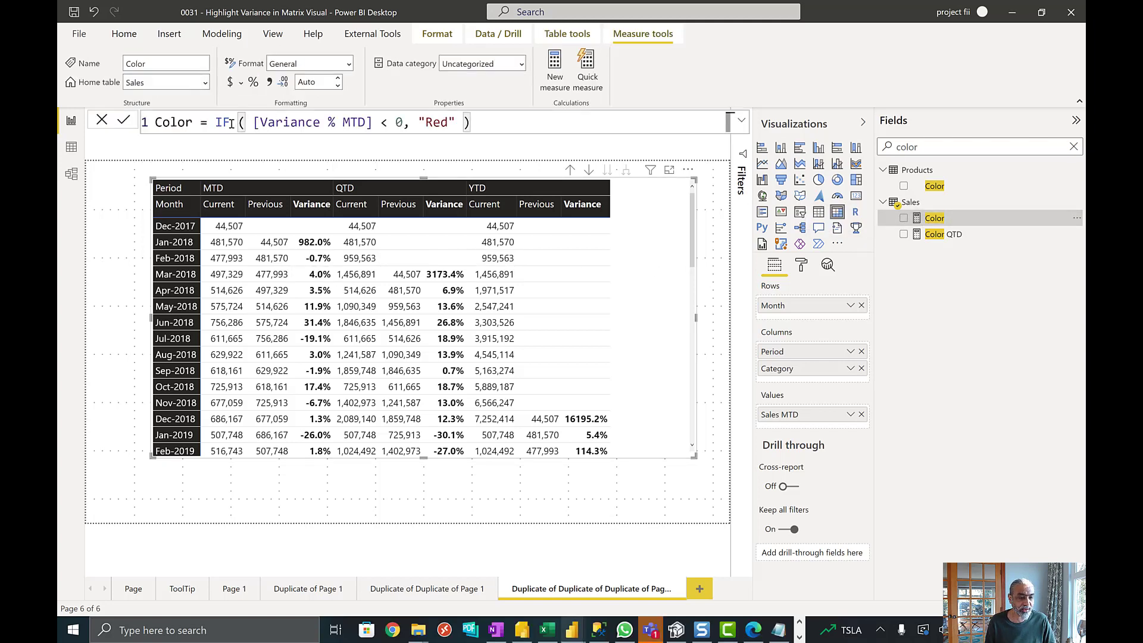
click(277, 125)
drag(280, 125, 412, 125)
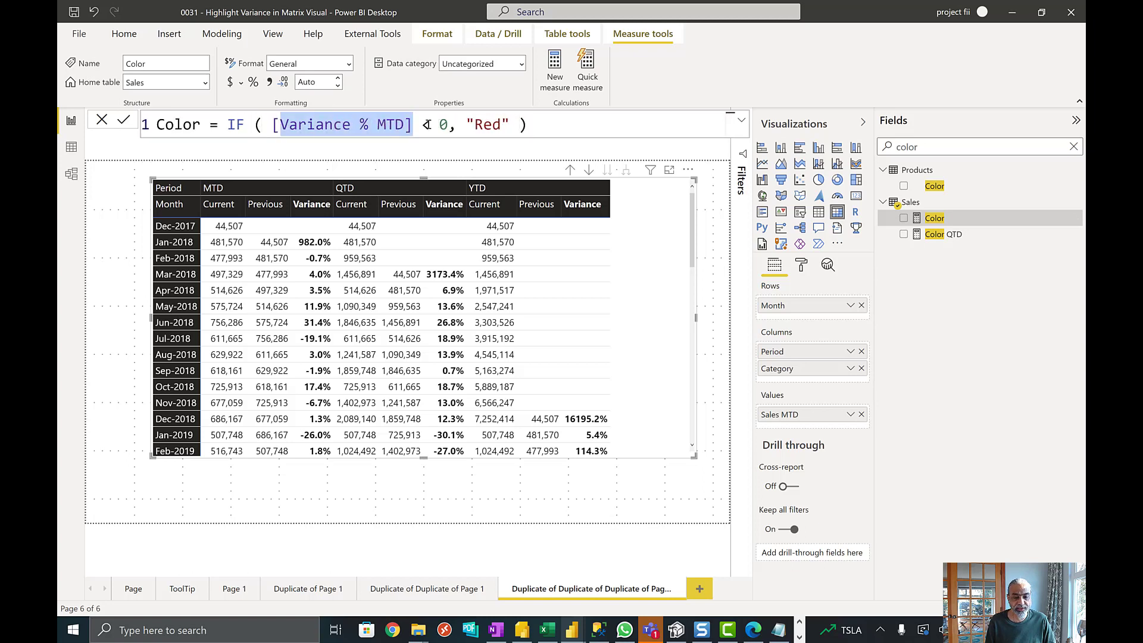
click(439, 125)
click(465, 125)
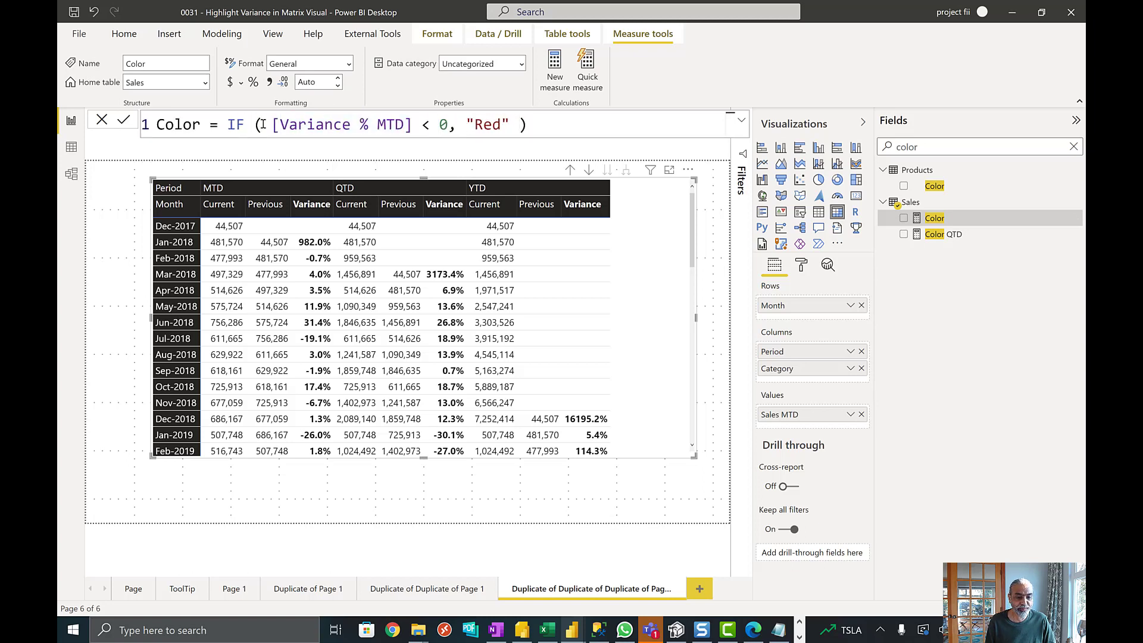
drag(272, 125, 411, 125)
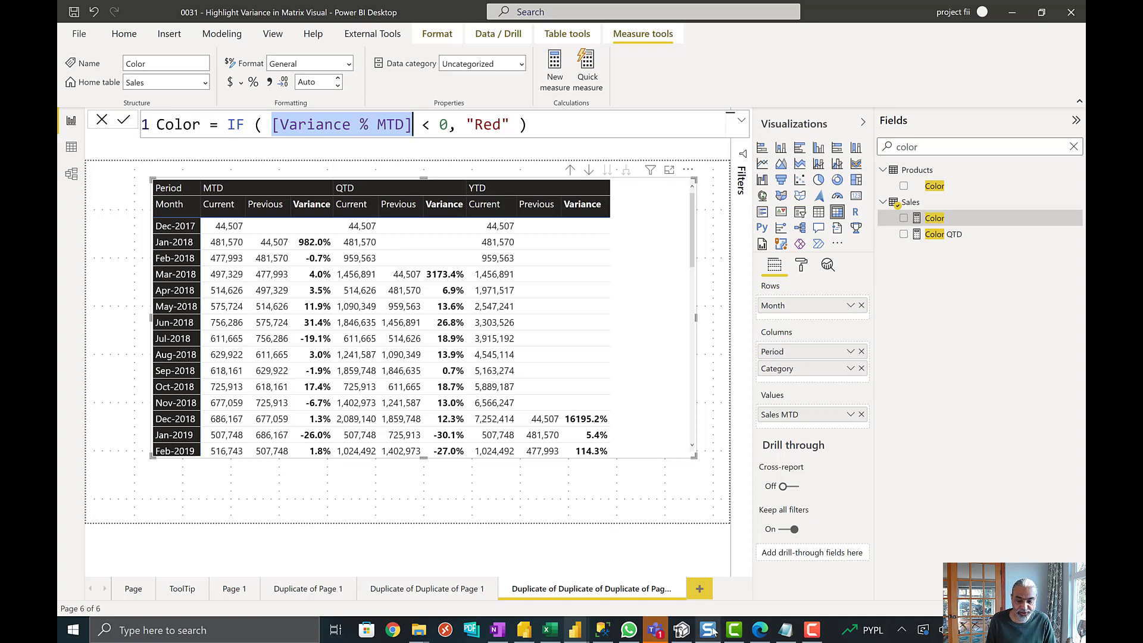
- Switch to Tabular Editor and examine the ISSELECTEDMEASURE color branch, variance alternative and ISINSCOPE condition in the MTD item's expression
mouse_move(683, 632)
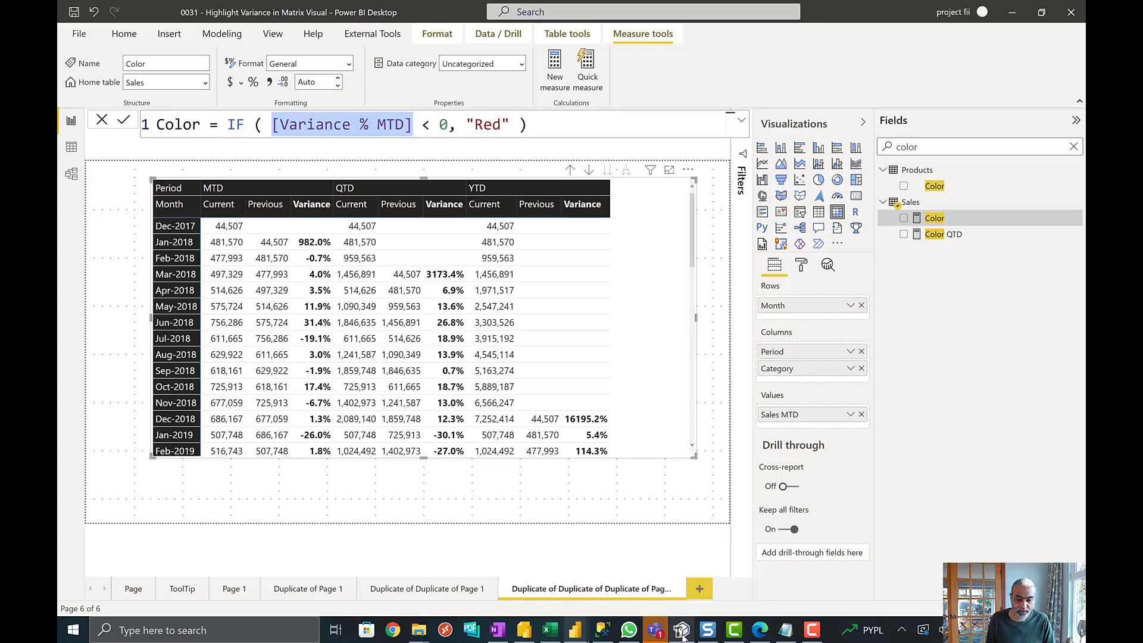
click(682, 633)
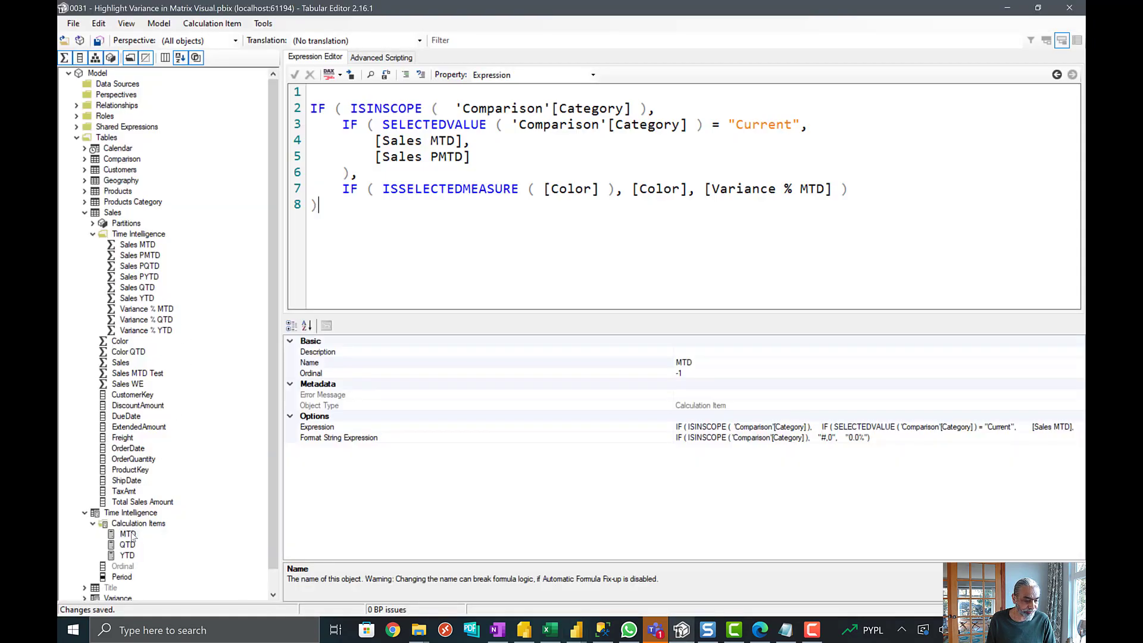
click(127, 535)
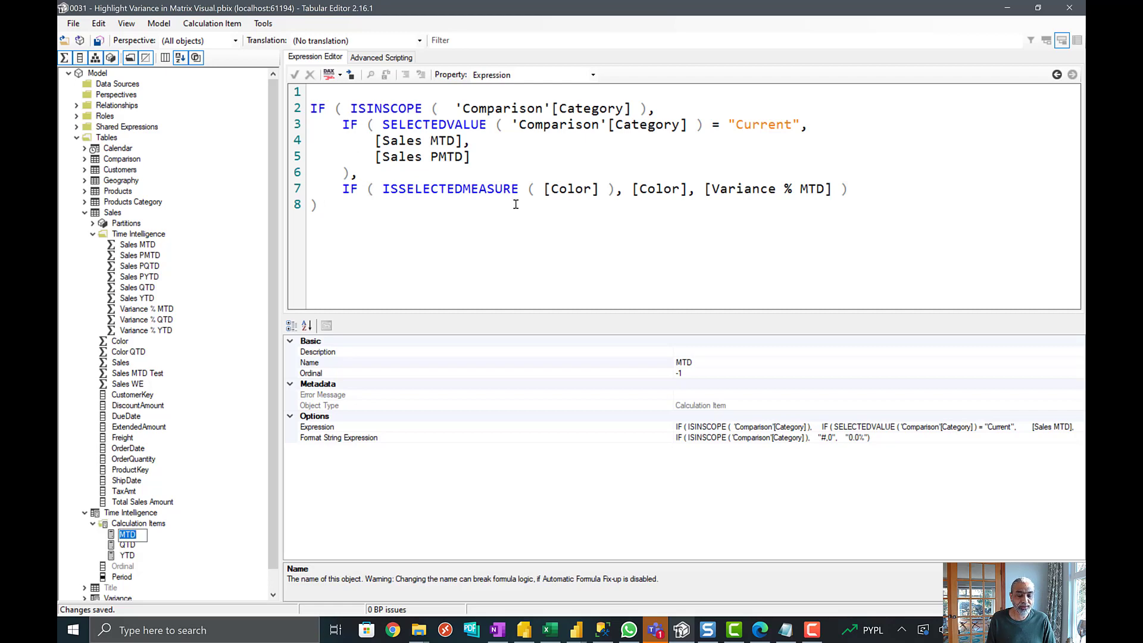
drag(388, 193, 615, 197)
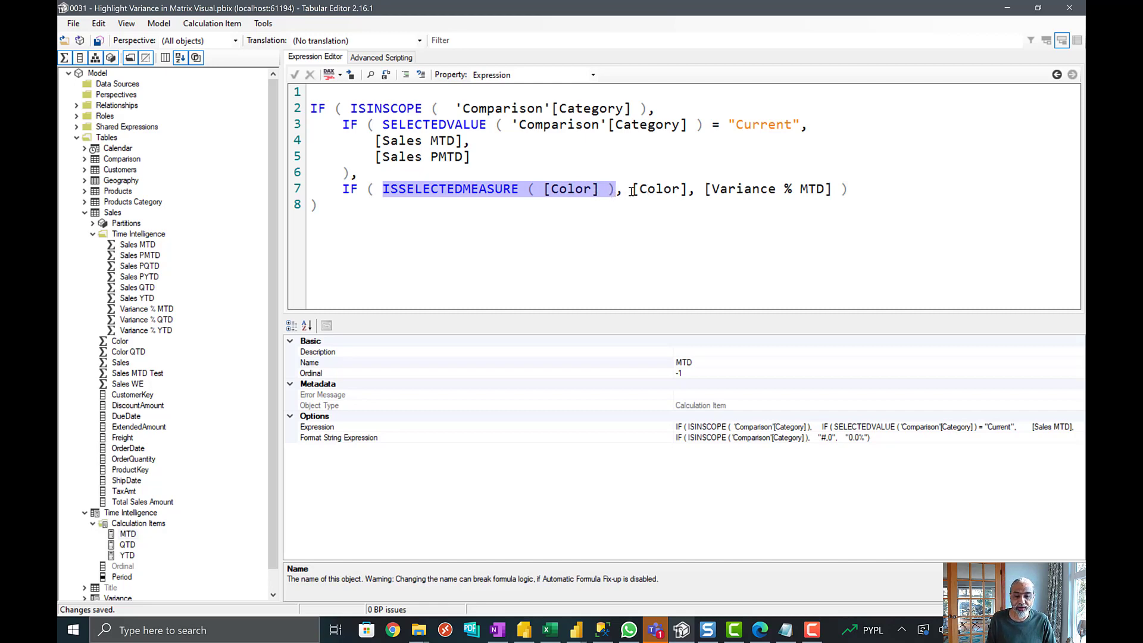
drag(633, 191, 834, 189)
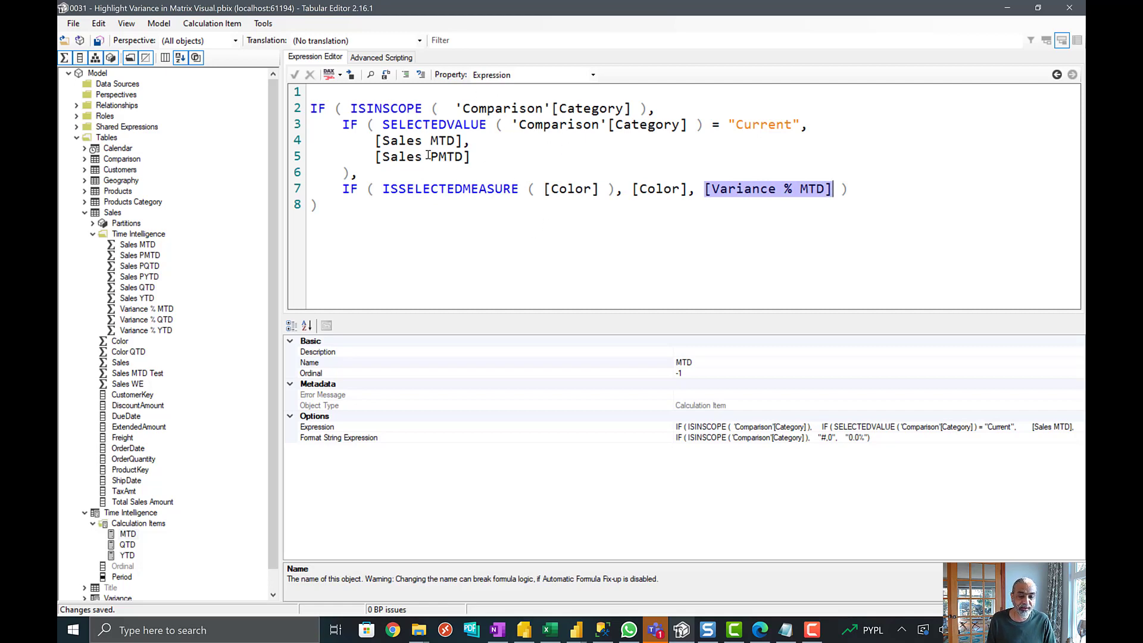
drag(341, 111, 629, 109)
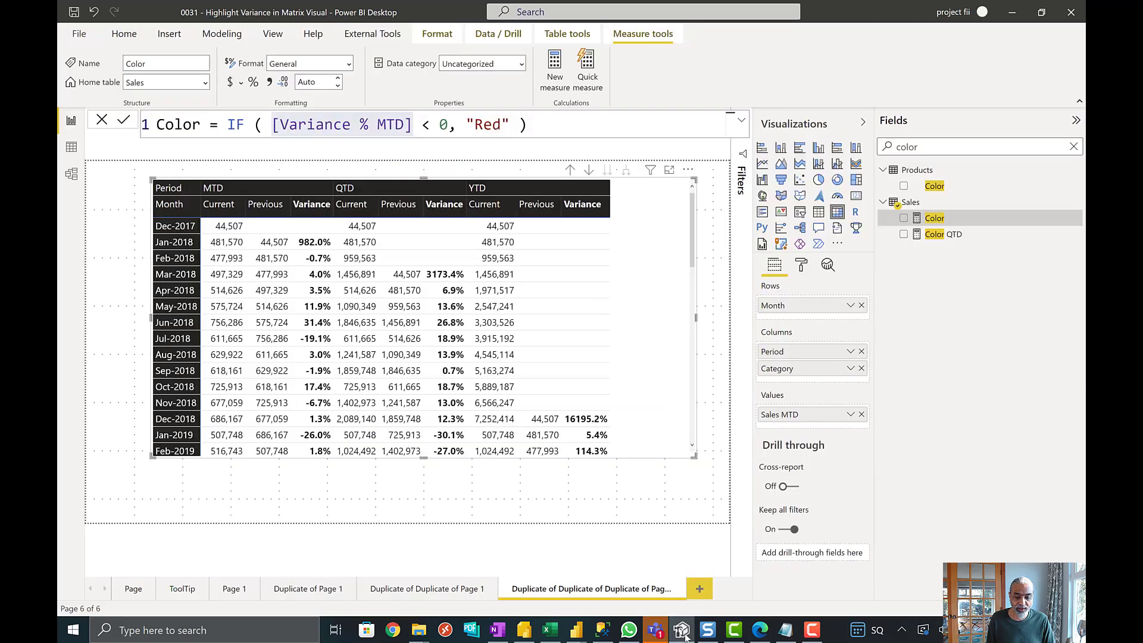
- Compare with the matrix in Power BI, and in Tabular Editor examine the MTD expression's SELECTEDVALUE test and its [Sales MTD] and [Sales PMTD] results
click(682, 633)
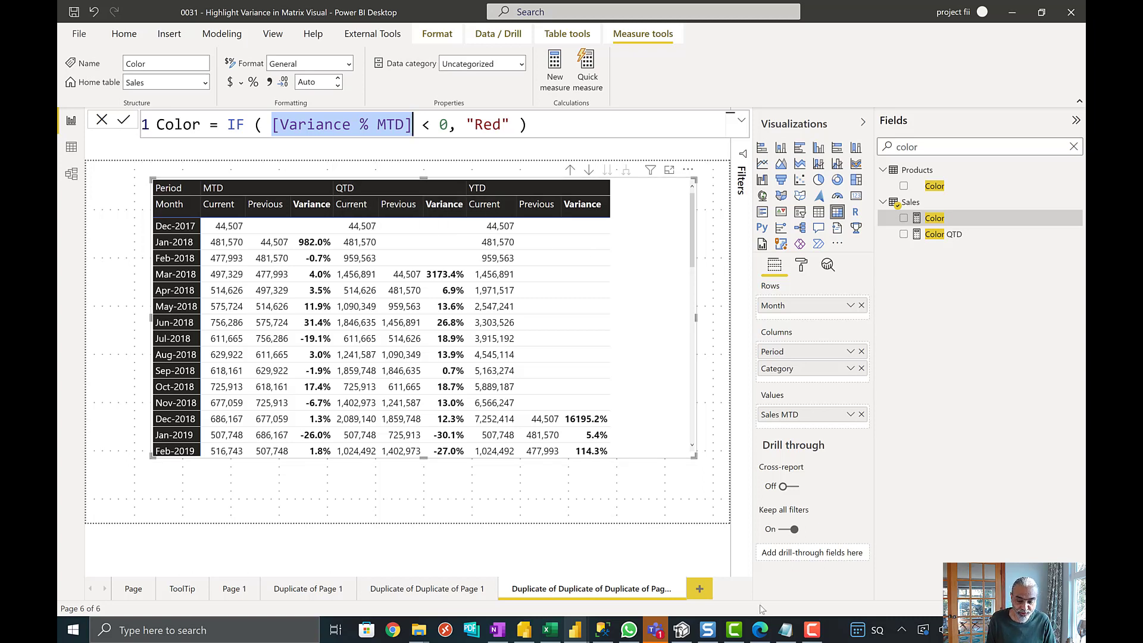
click(682, 630)
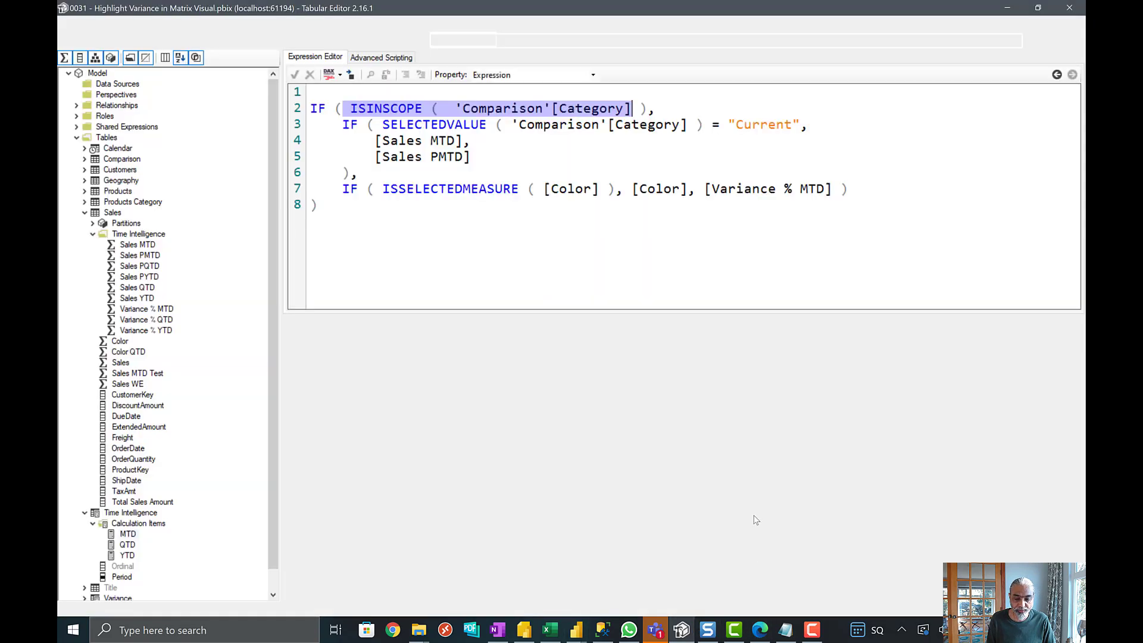
click(504, 119)
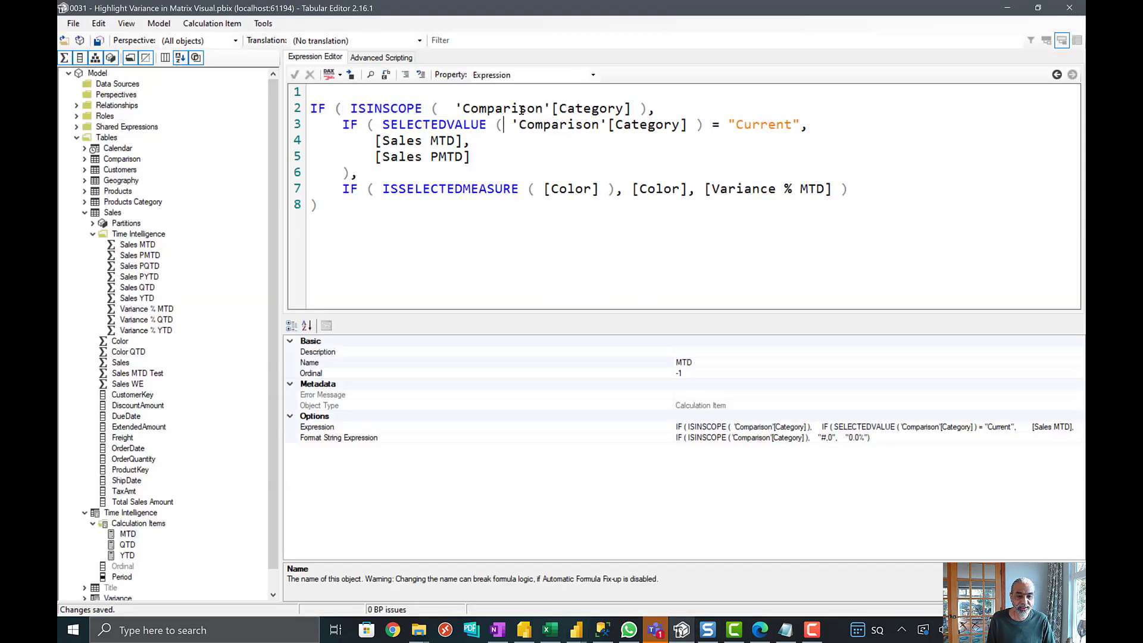
click(662, 110)
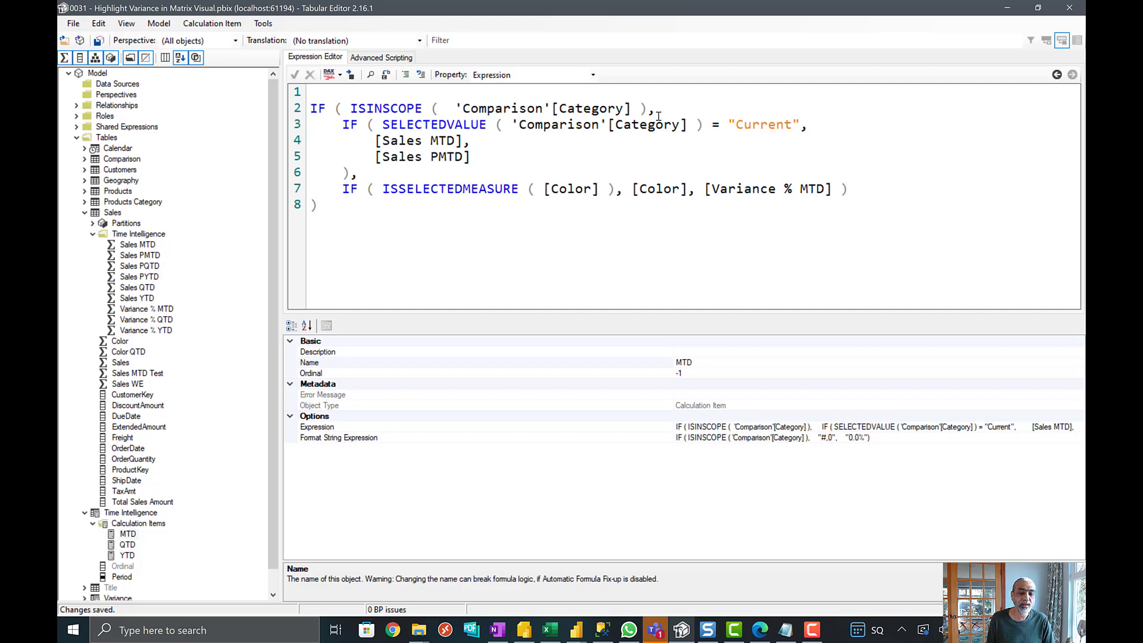
drag(378, 127, 713, 126)
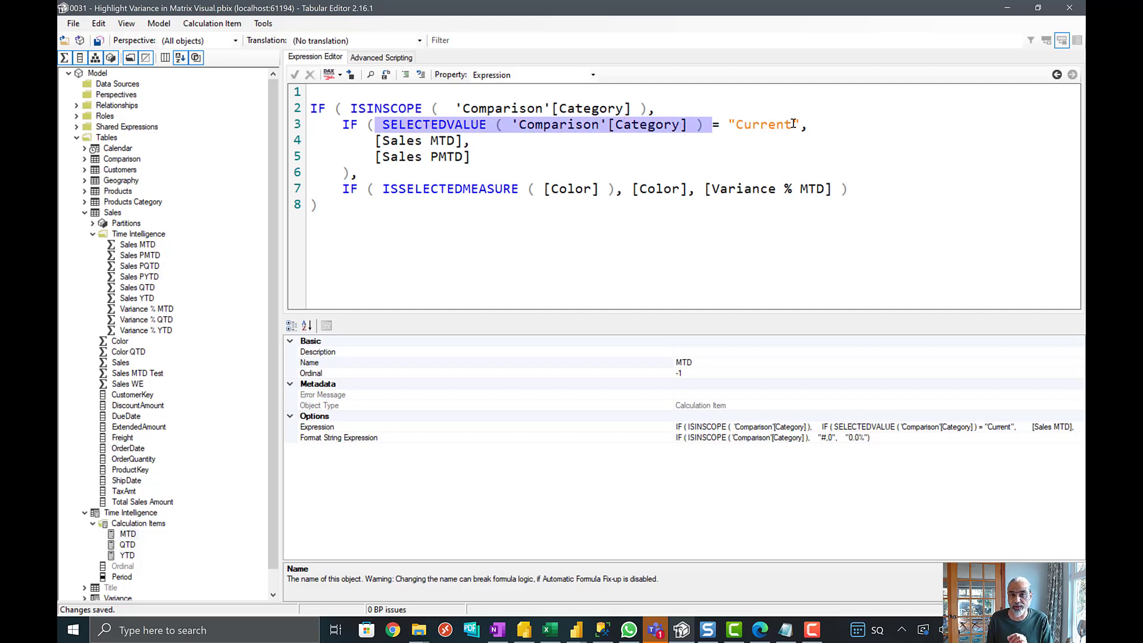
drag(375, 141, 469, 141)
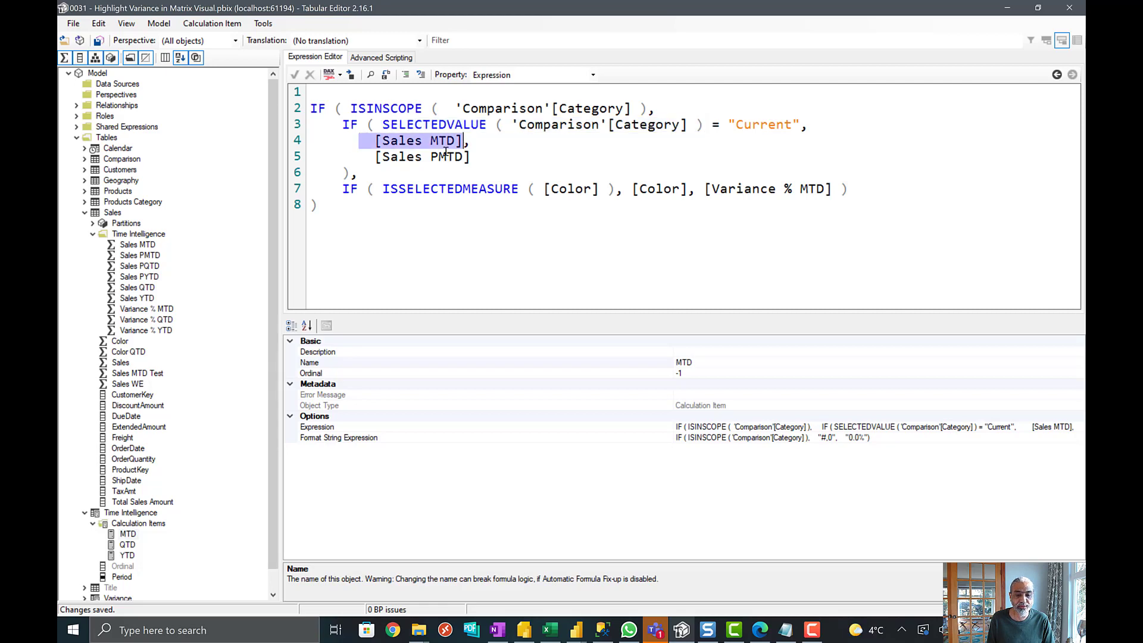
drag(375, 159, 480, 163)
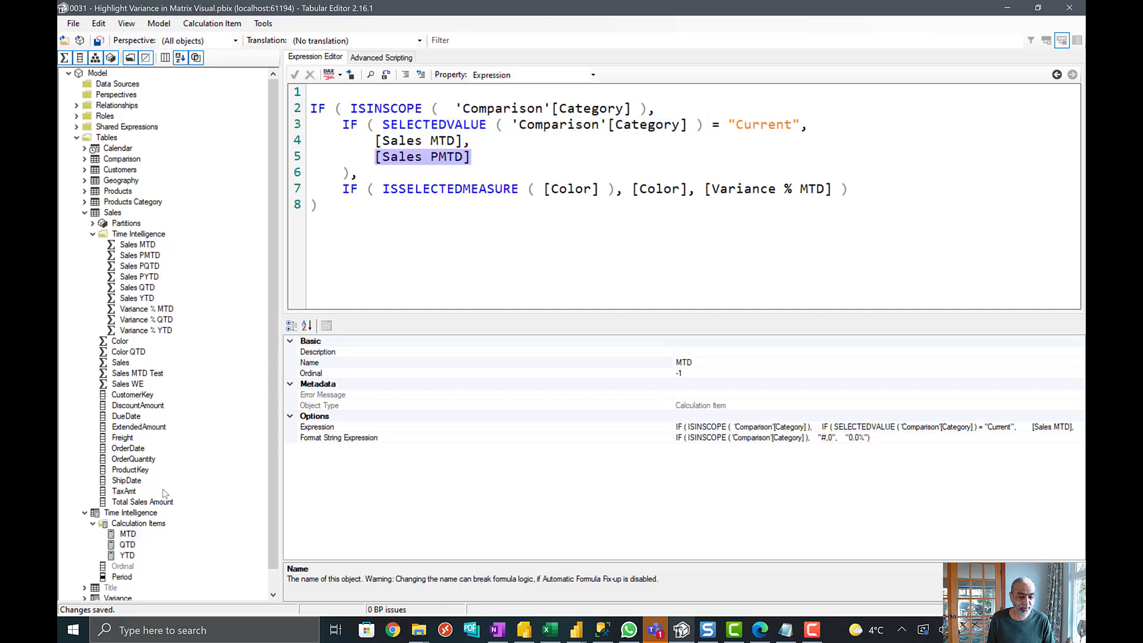
- Examine the [Sales QTD] and [Sales PQTD] results in the QTD calculation item's expression, and return to the MTD item
click(127, 545)
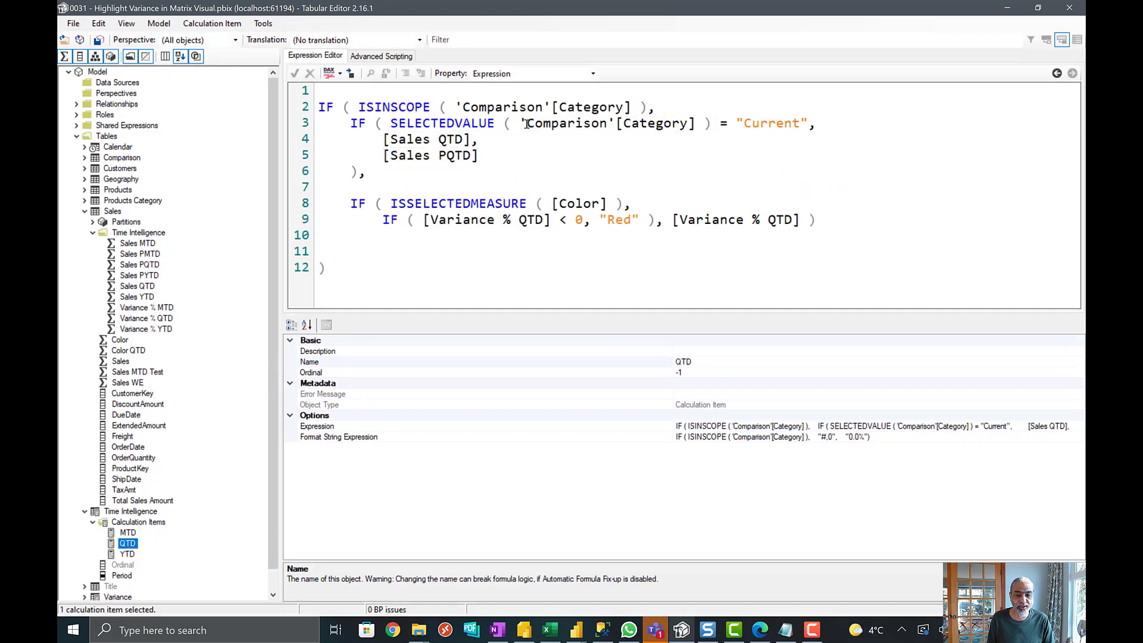
mouse_move(381, 139)
mouse_down()
mouse_move(480, 143)
mouse_move(471, 157)
mouse_move(390, 158)
mouse_up()
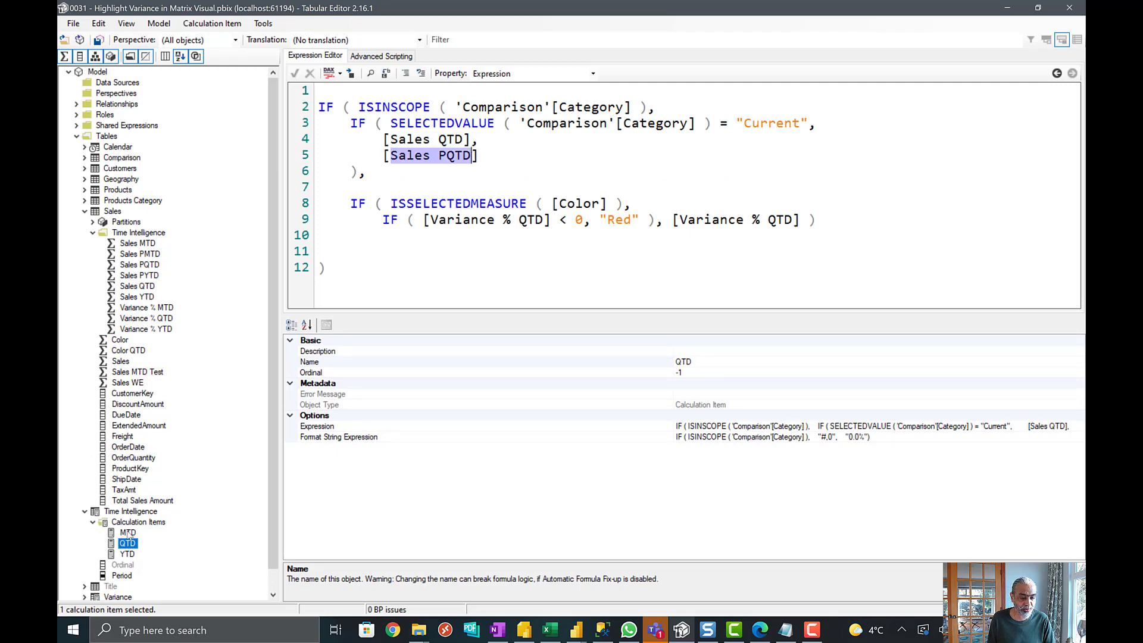
click(127, 533)
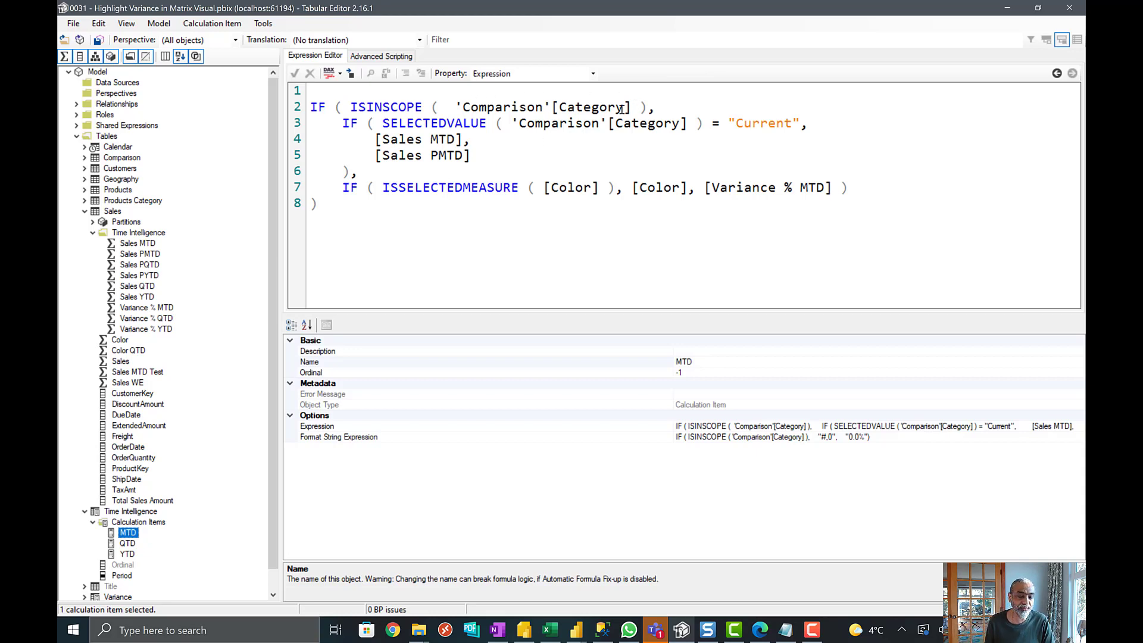
- Split the MTD expression's second IF so ISSELECTEDMEASURE, [Color], [Variance % MTD] and the closing parenthesis each have their own line
click(385, 190)
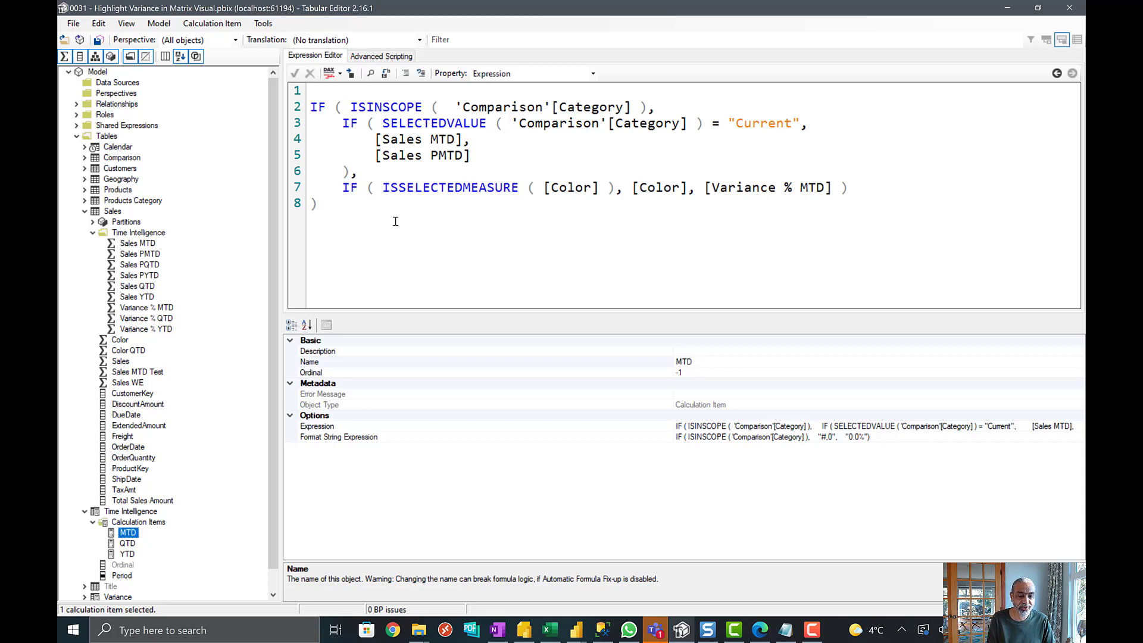
key(Return)
key(Tab)
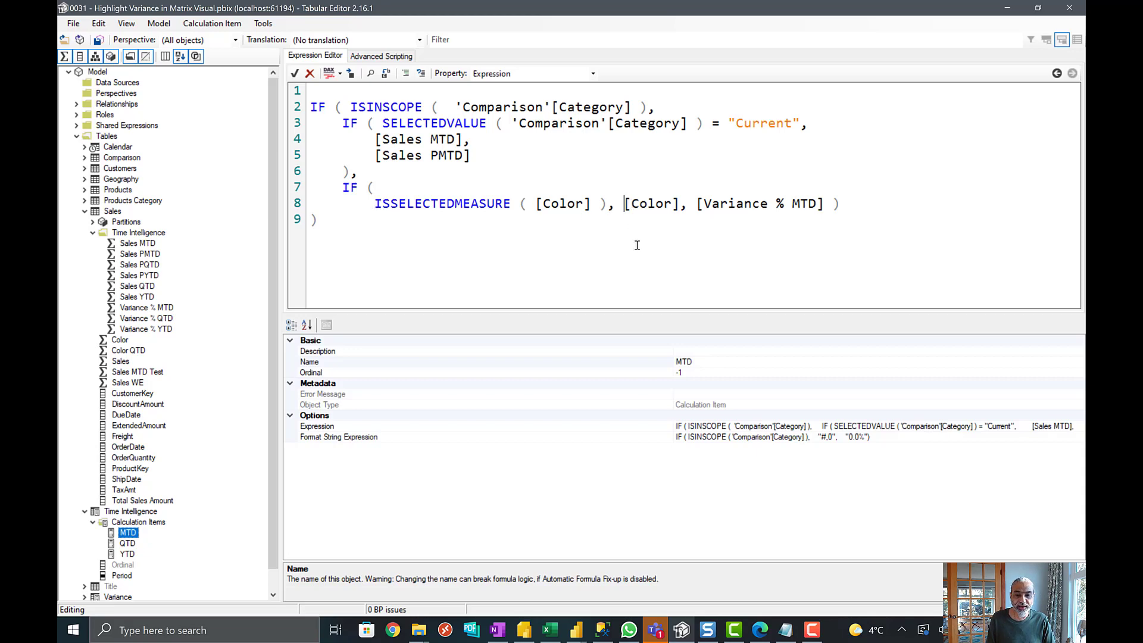
key(Return)
key(Tab)
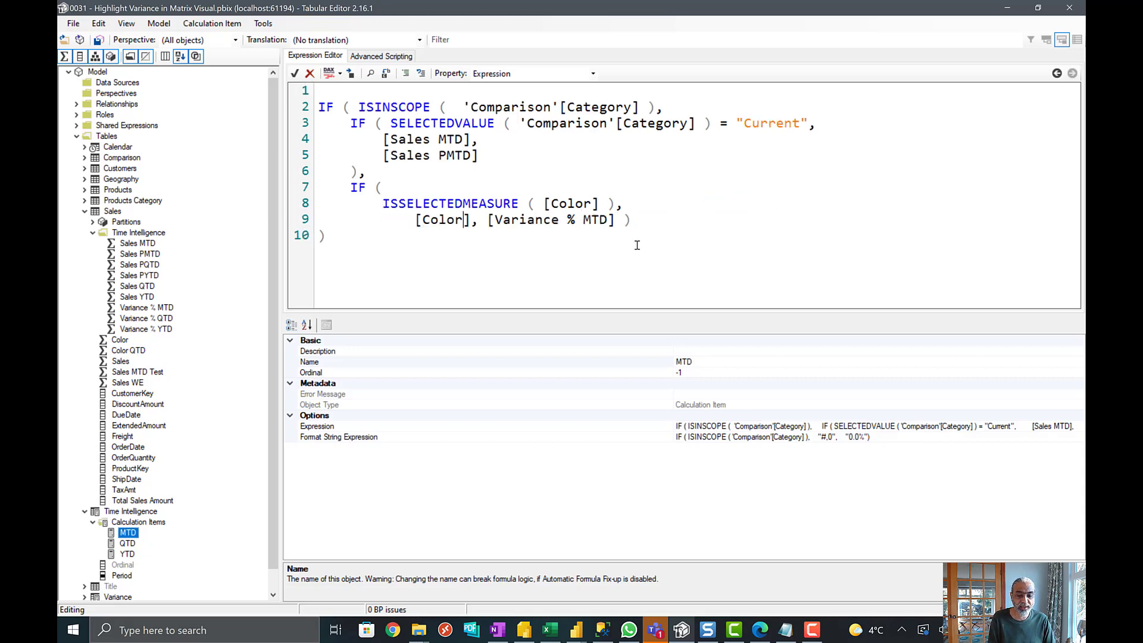
key(Return)
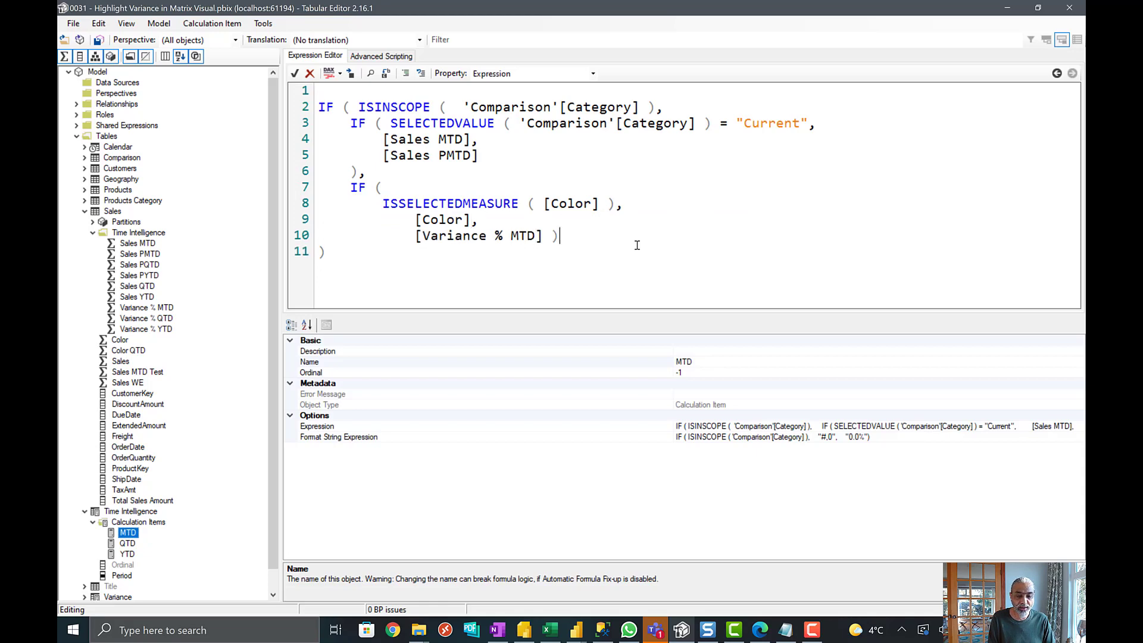
key(Left)
key(Return)
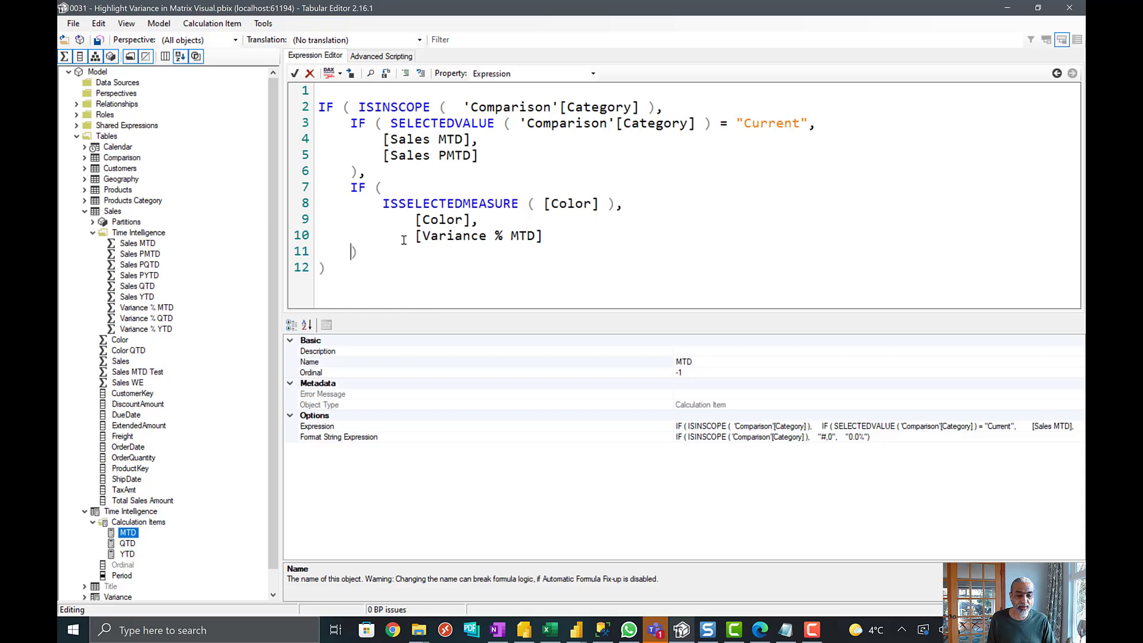
- Examine the MTD expression's [Variance % MTD] and [Color] results, and switch to Power BI to inspect the Color measure's "Red" value
drag(416, 236, 566, 239)
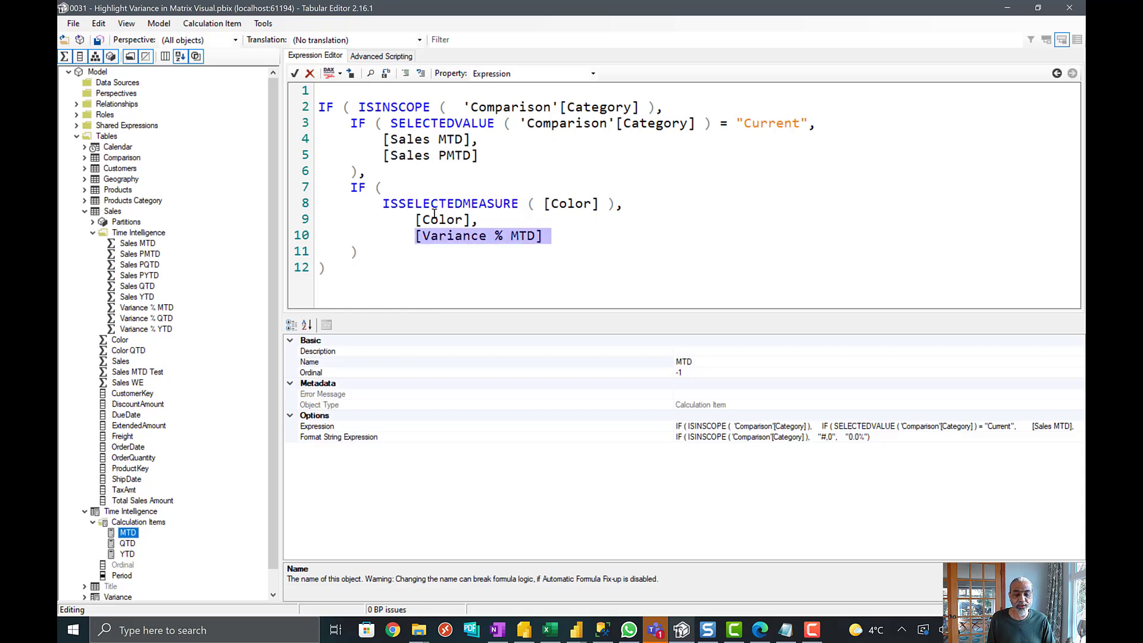
drag(433, 216, 489, 214)
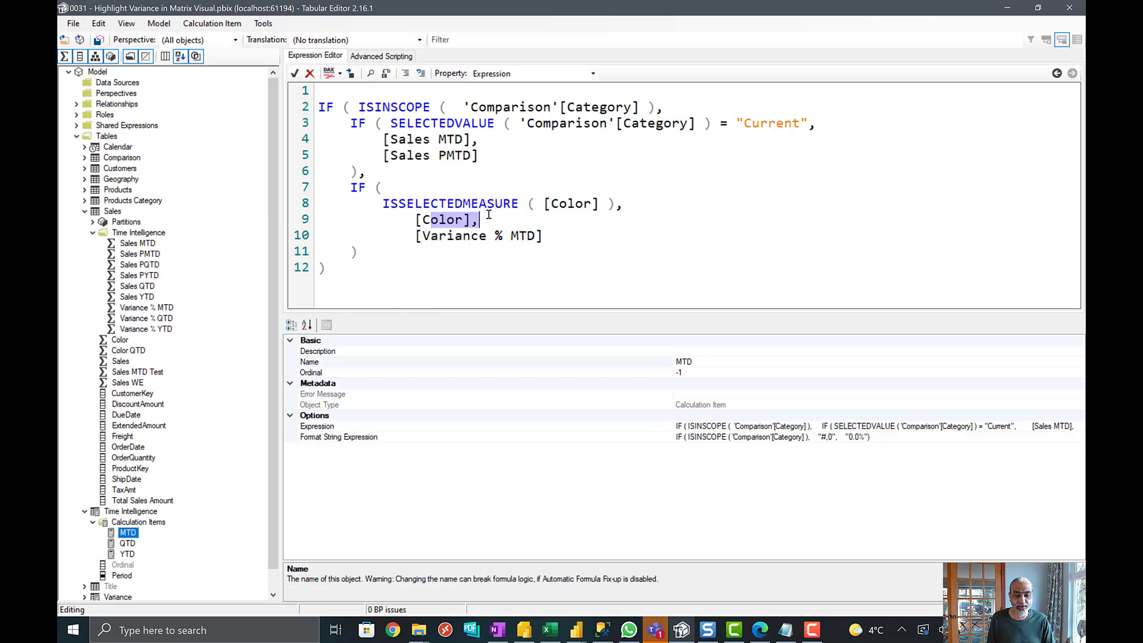
click(1008, 8)
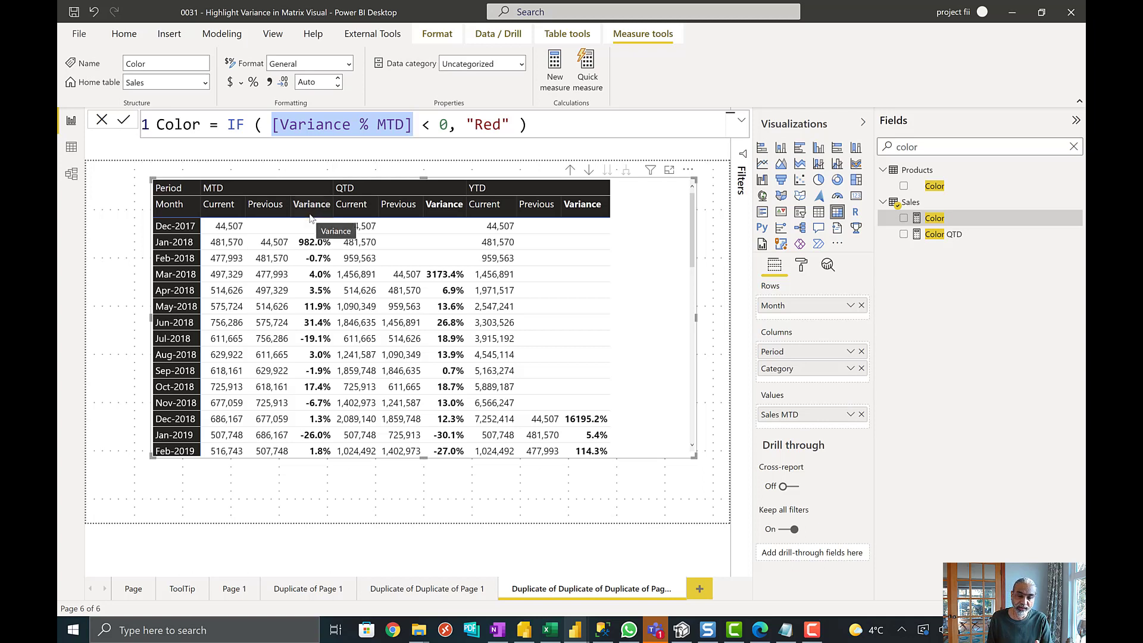
drag(483, 125, 491, 125)
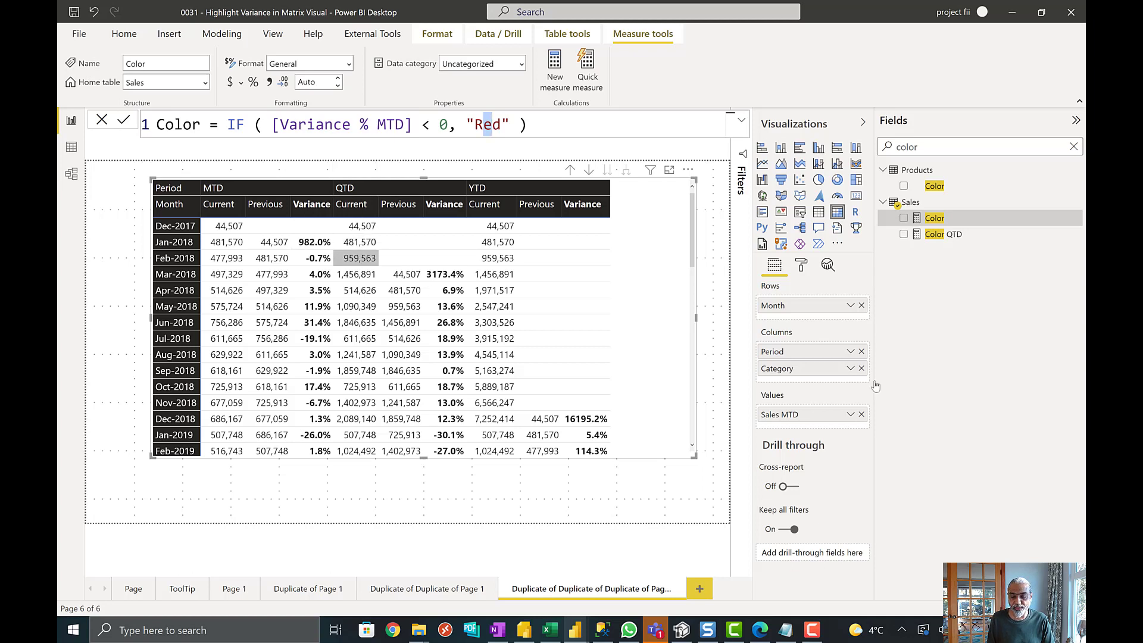
- Add font color conditional formatting to the matrix's Sales MTD values, using the Field value style based on the Sales table's Color measure
click(851, 415)
mouse_move(923, 490)
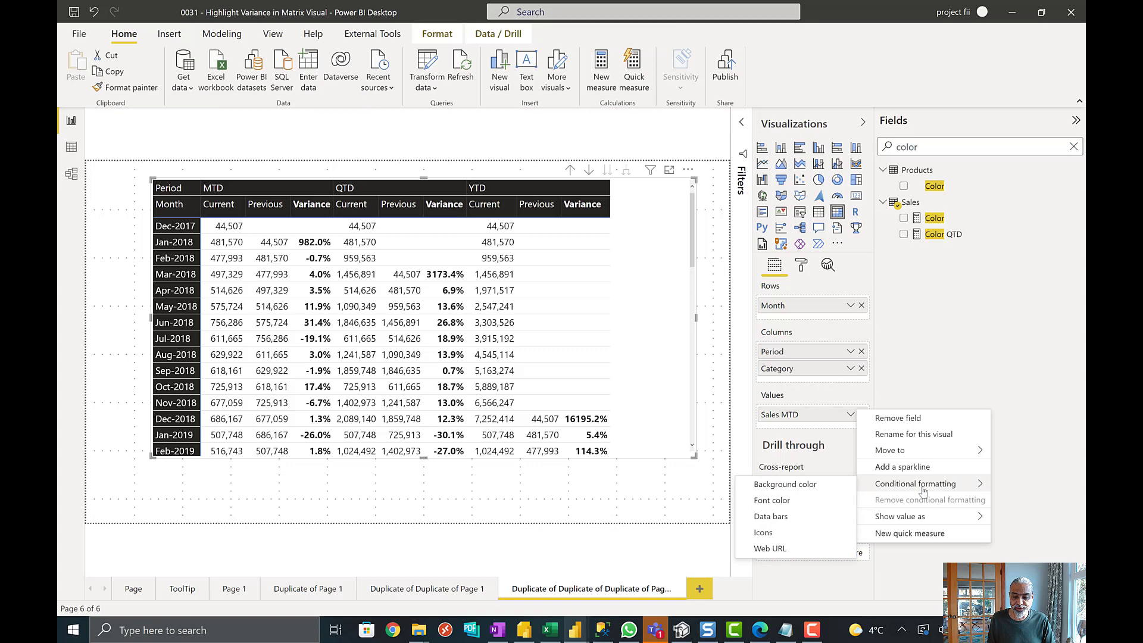
click(789, 501)
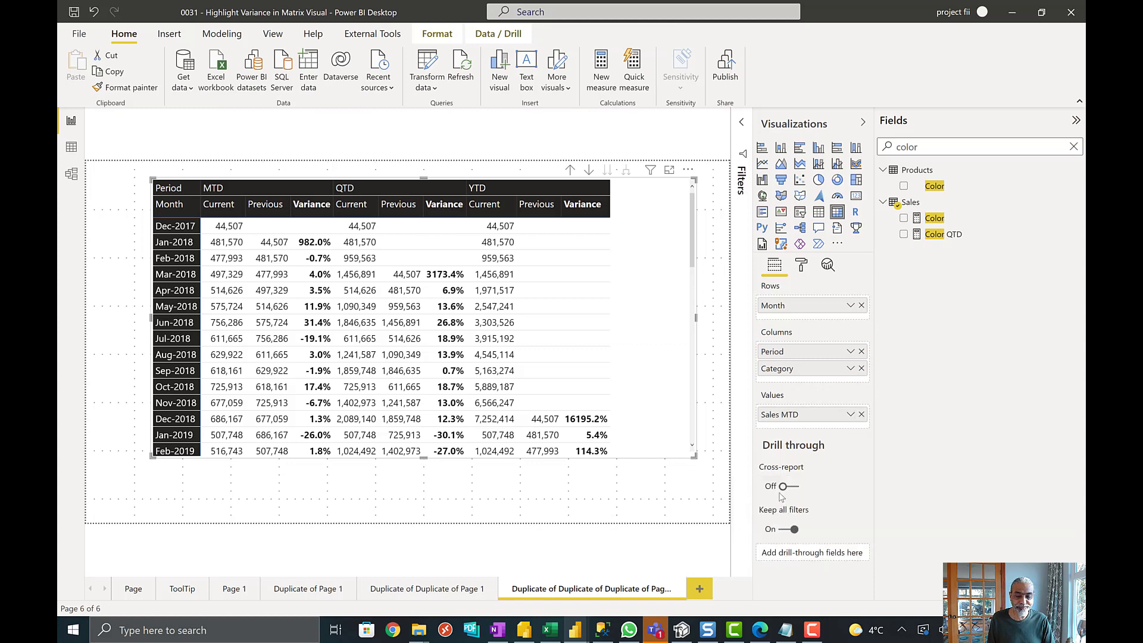
click(369, 159)
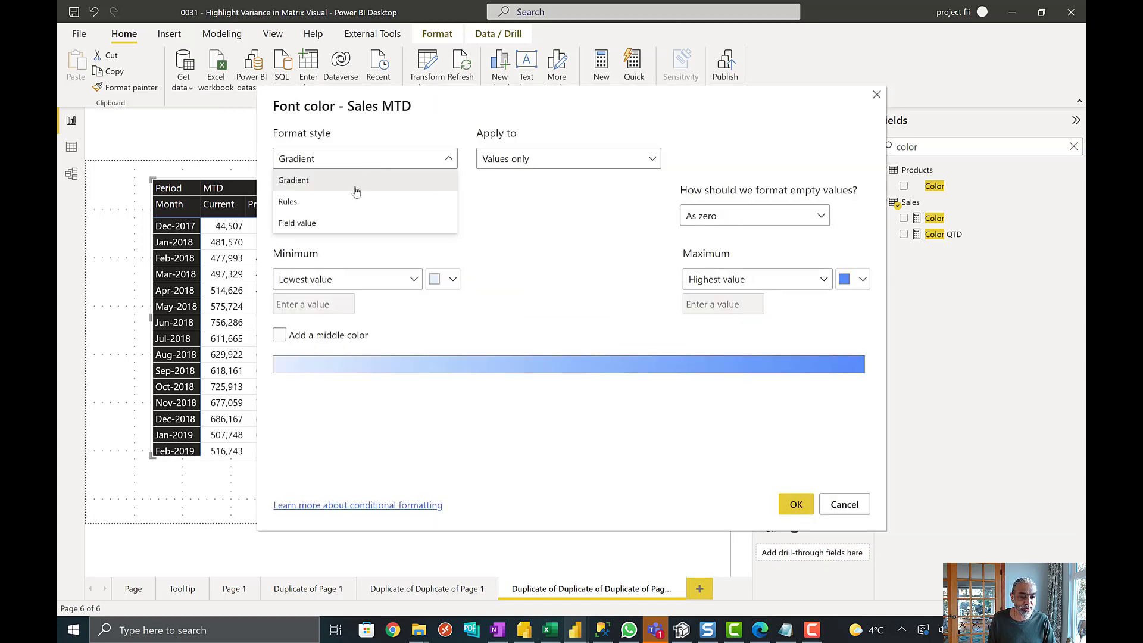
click(334, 224)
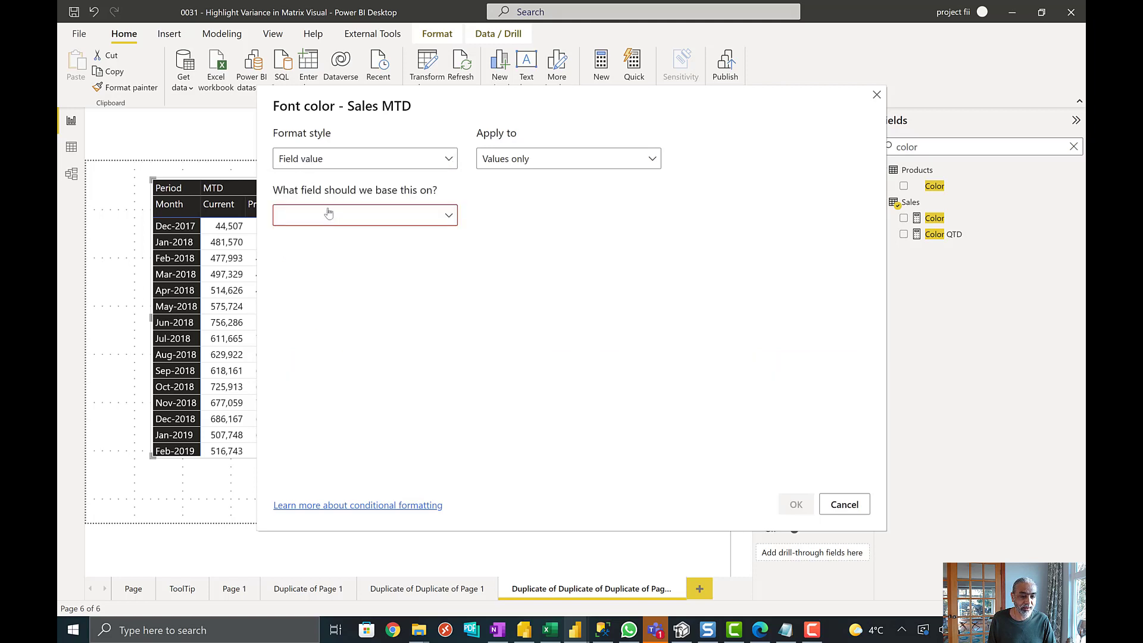
click(329, 215)
click(336, 240)
text(color)
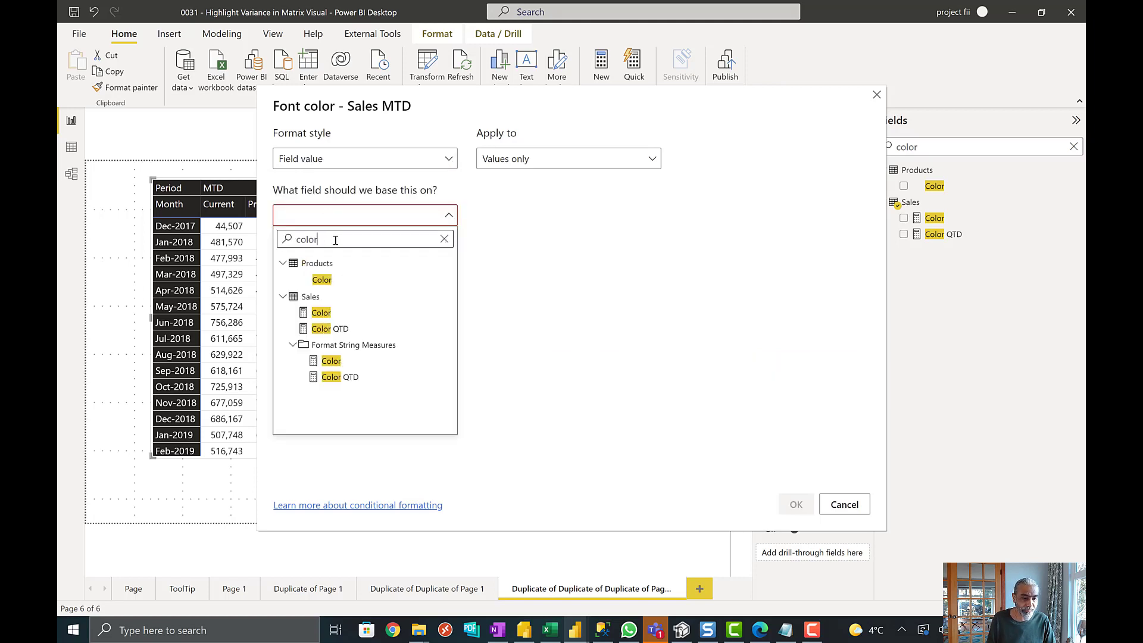
click(322, 312)
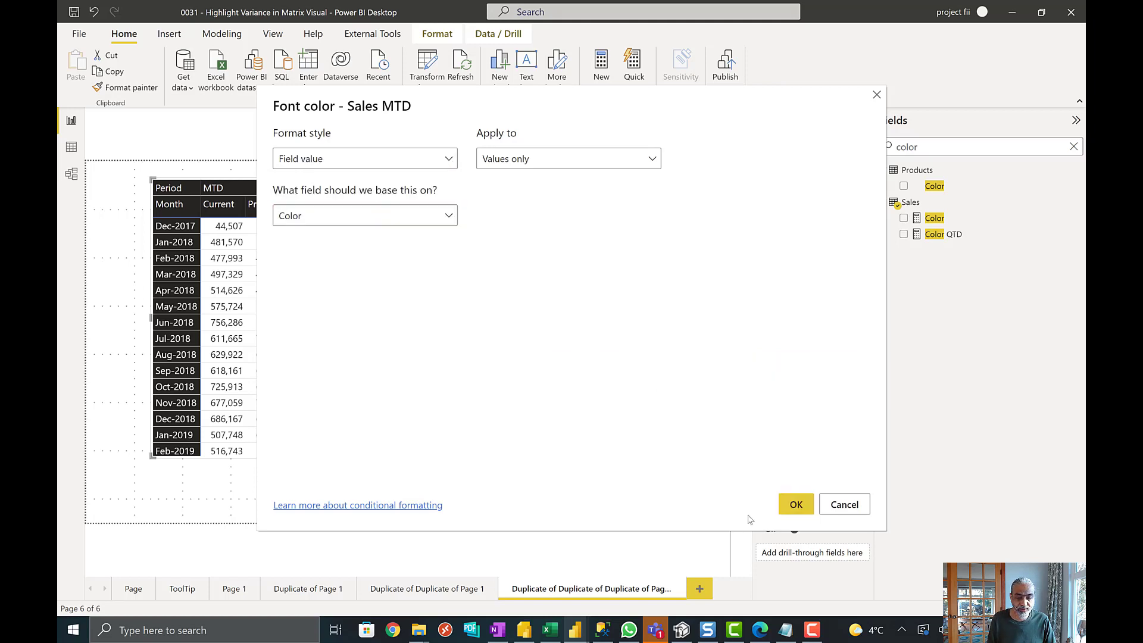
click(800, 509)
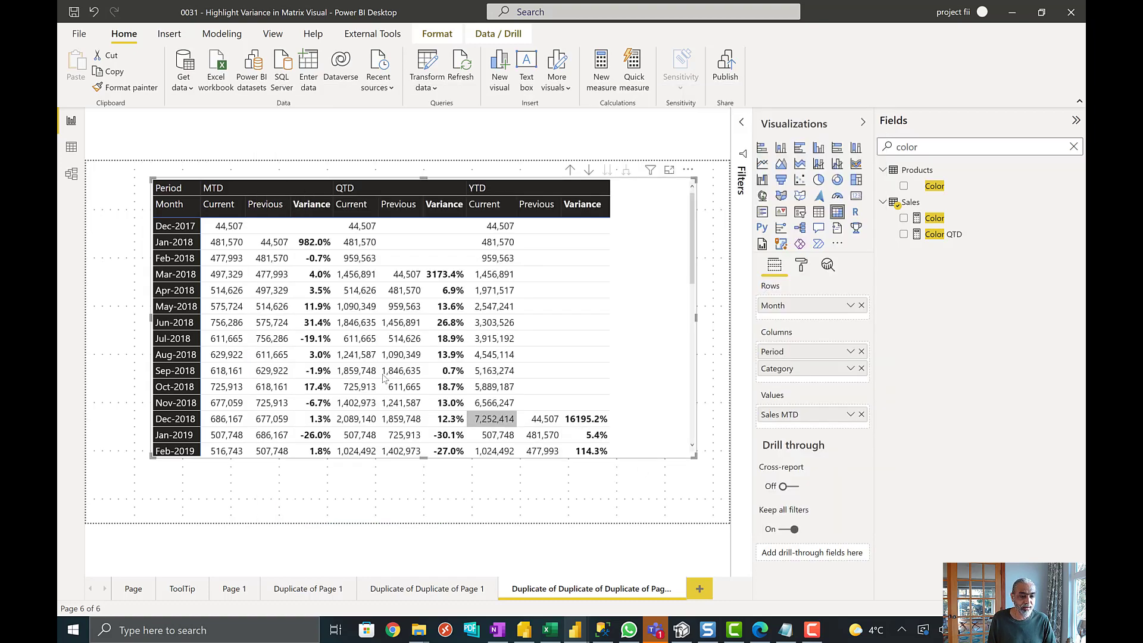
- Set the Sales MTD font color formatting to apply to Totals only
scroll(482, 309, down, 5)
scroll(477, 322, down, 10)
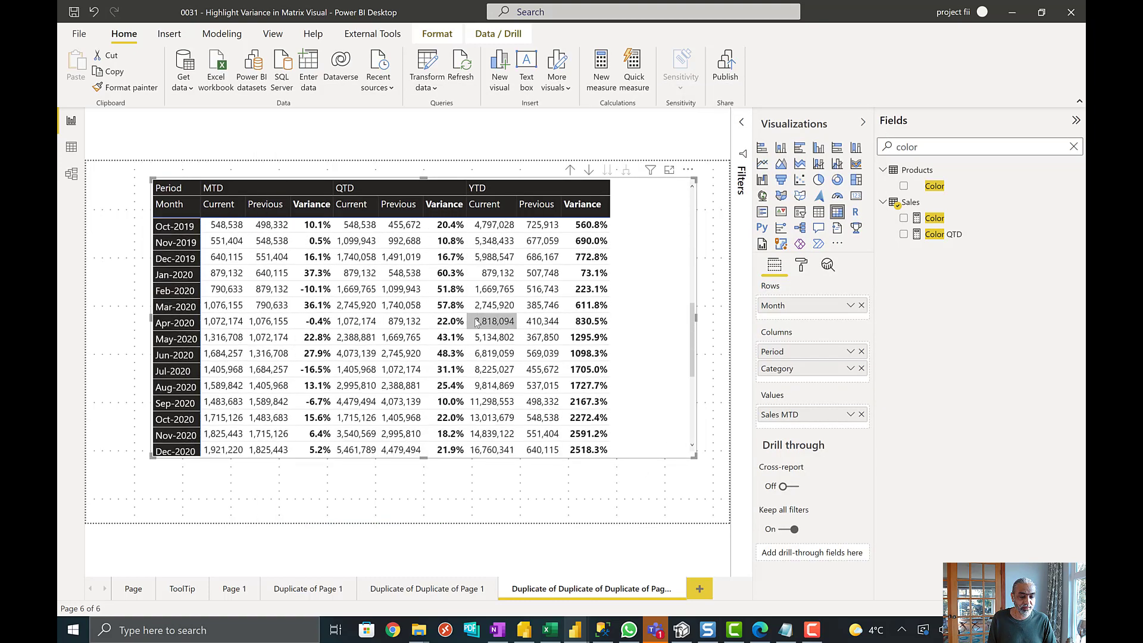
scroll(475, 325, up, 5)
scroll(475, 325, up, 8)
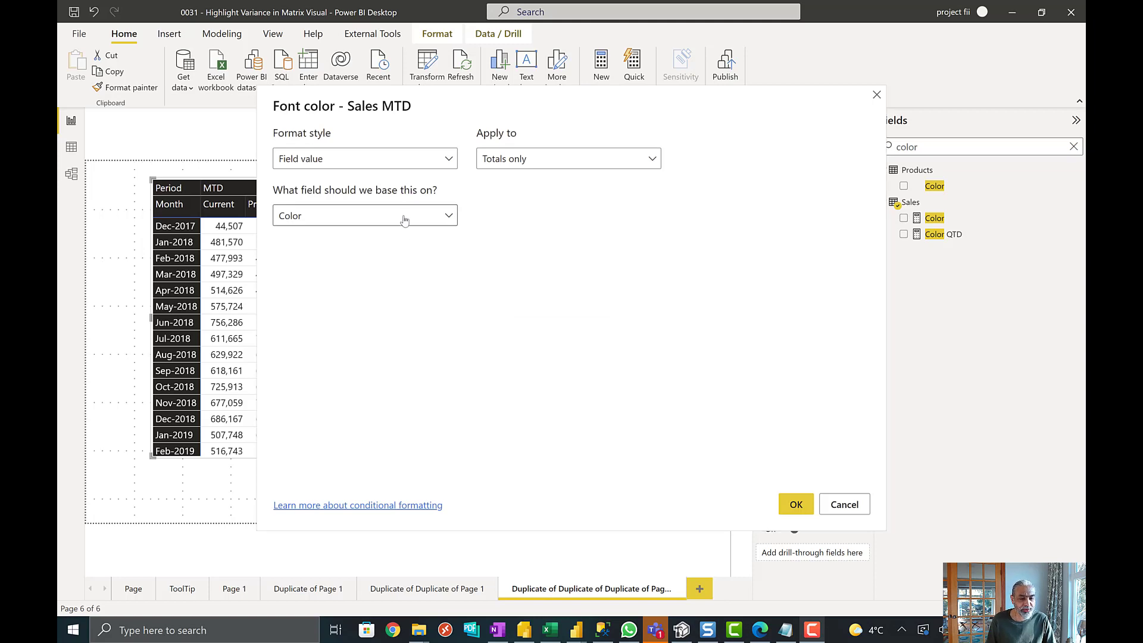
click(404, 220)
click(483, 134)
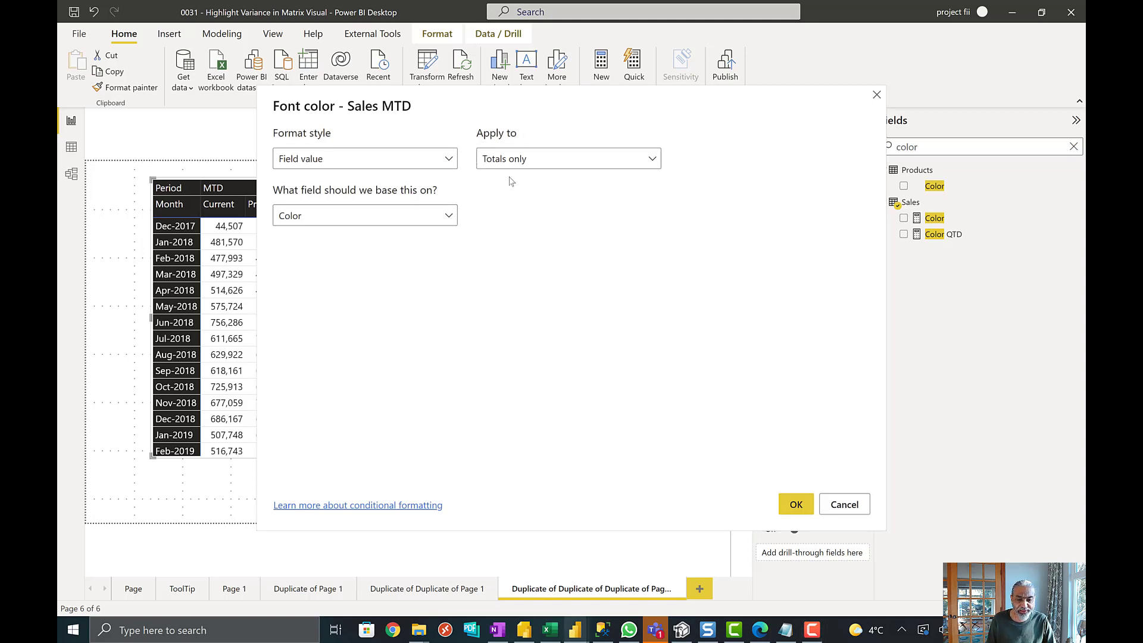
click(563, 163)
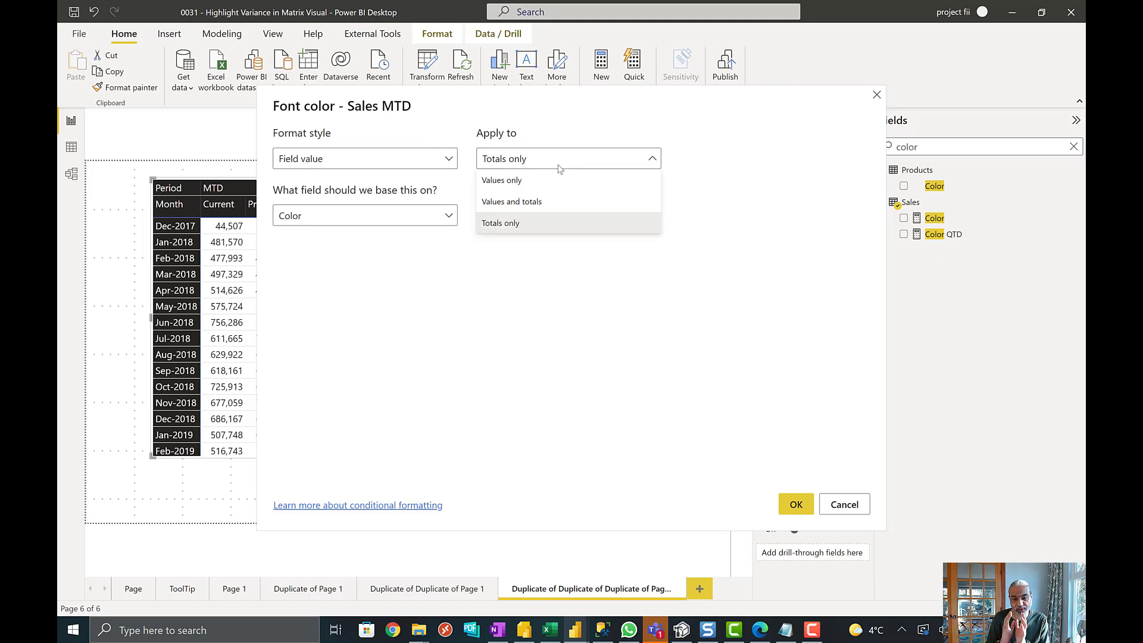
click(511, 180)
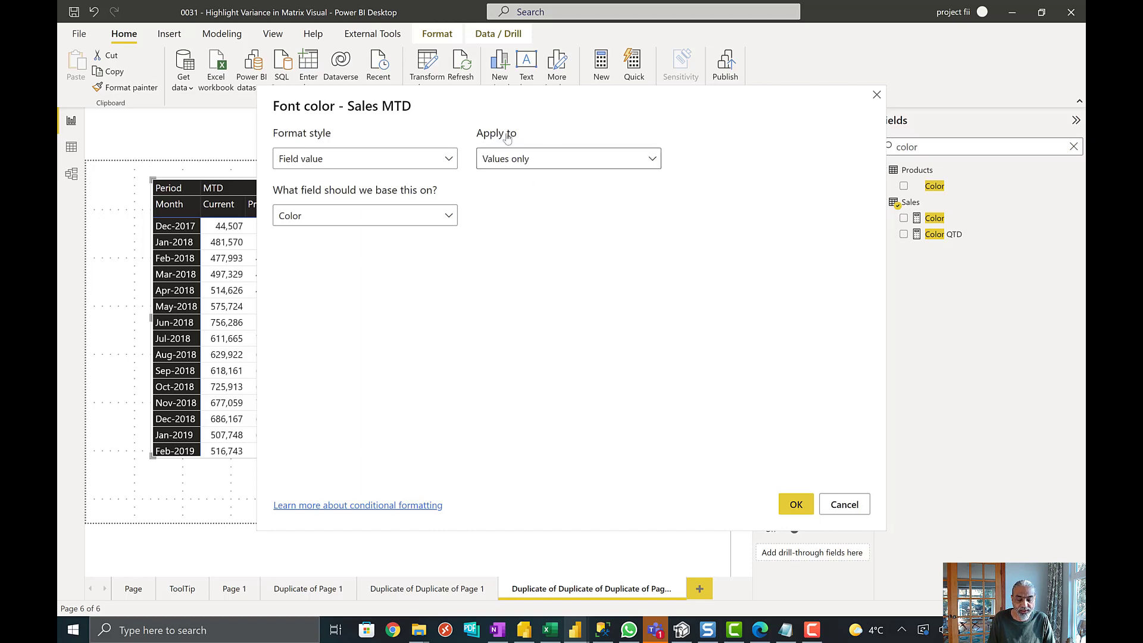
click(514, 165)
click(513, 224)
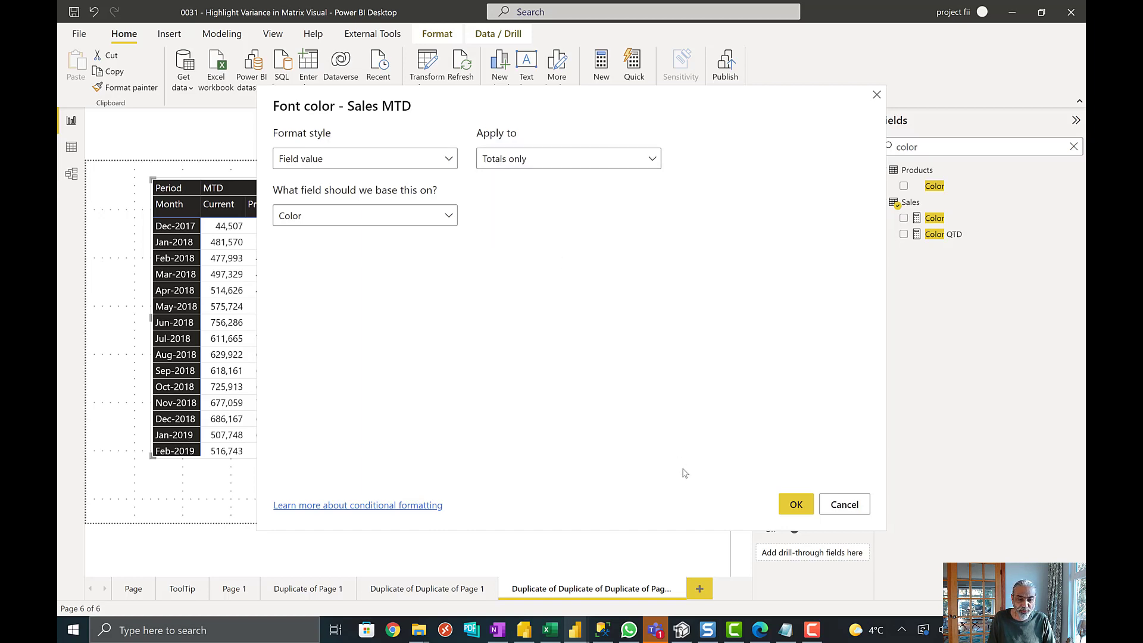
click(795, 505)
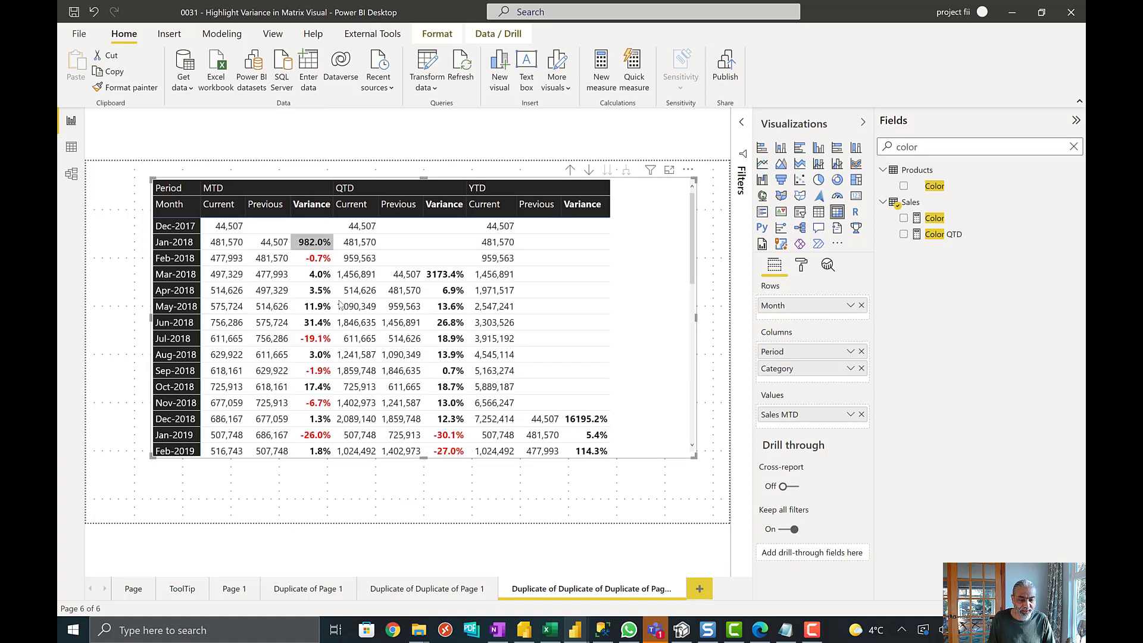
- Review the font colors in the matrix's variance columns across the months
scroll(325, 256, down, 3)
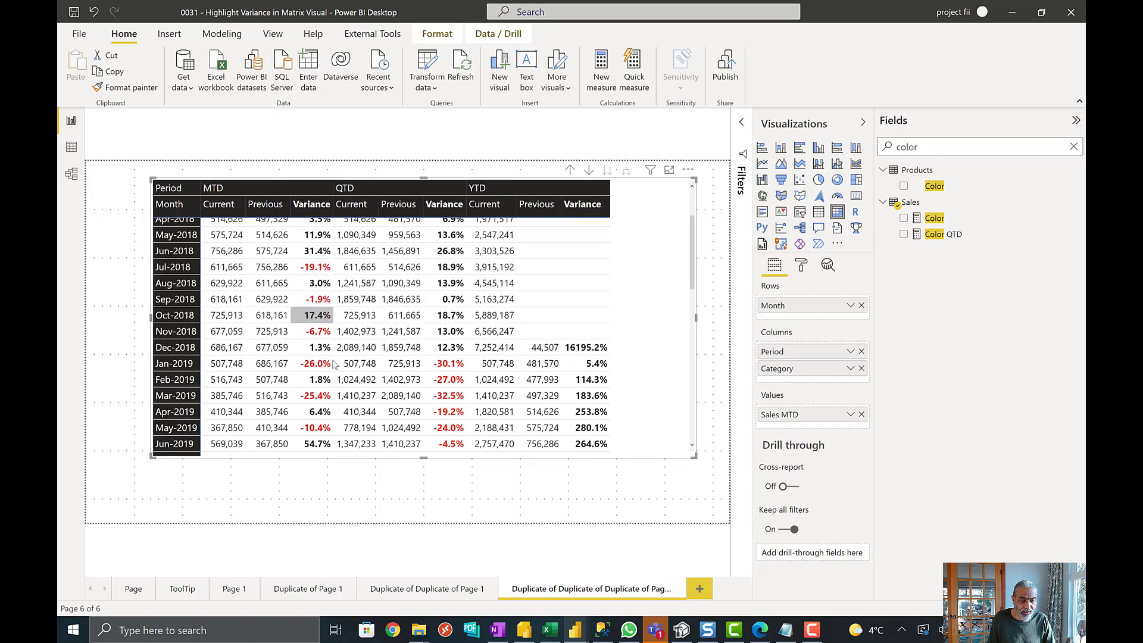
scroll(310, 334, up, 3)
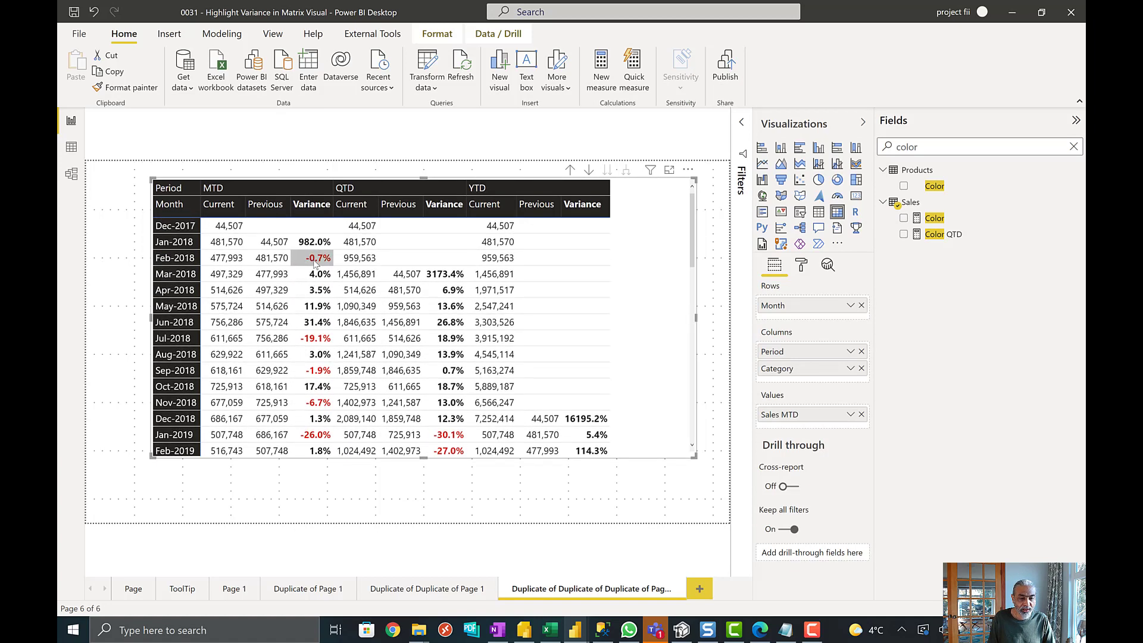
scroll(309, 280, down, 12)
scroll(539, 328, up, 7)
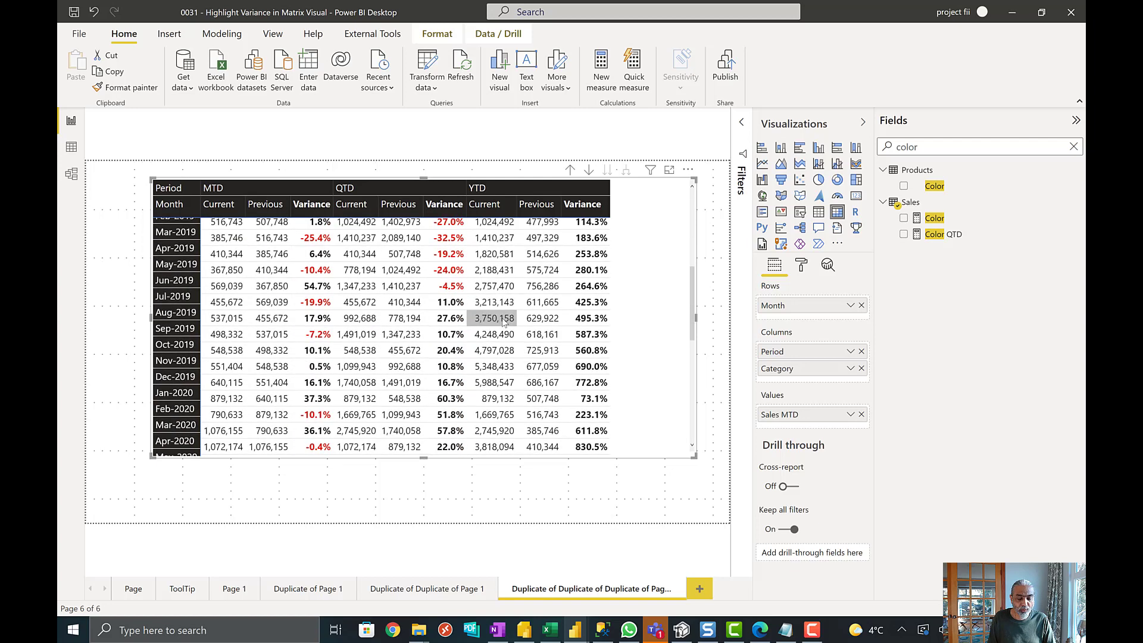
- Switch to Tabular Editor, compare the YTD, MTD and QTD calculation items' expressions, and examine the QTD item's ISINSCOPE condition
click(682, 630)
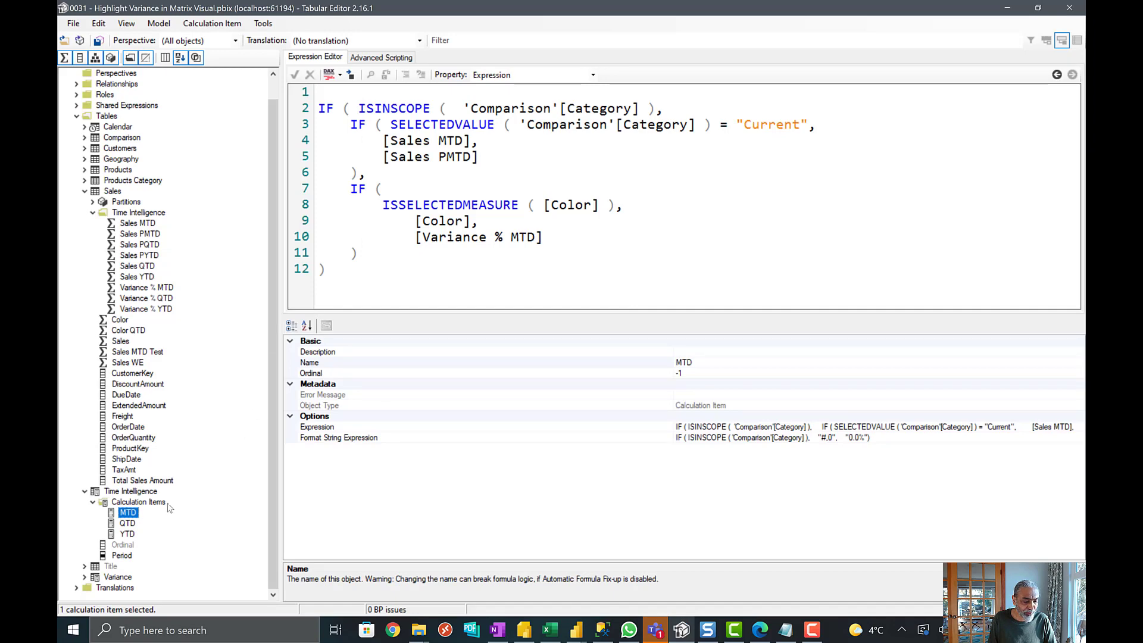
key(Down)
key(Down)
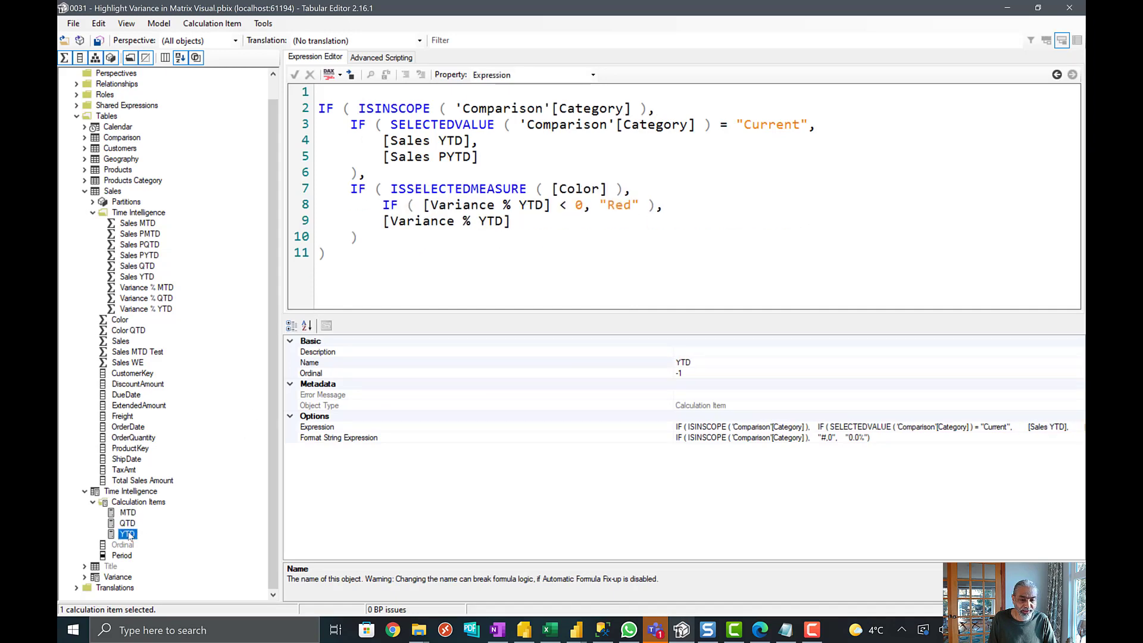
click(128, 513)
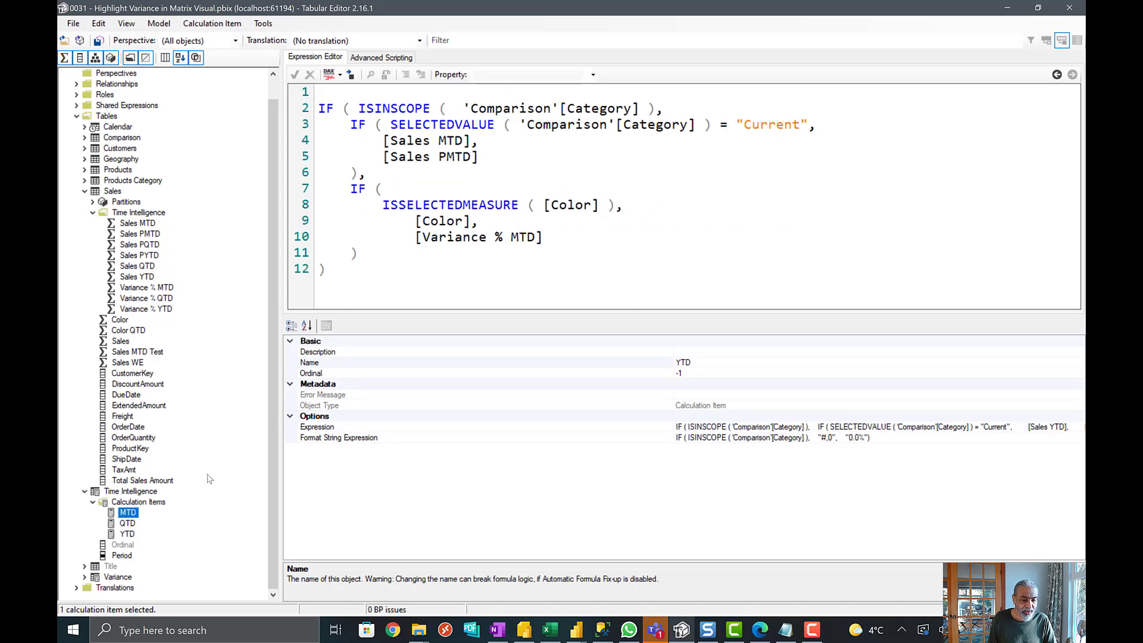
click(132, 525)
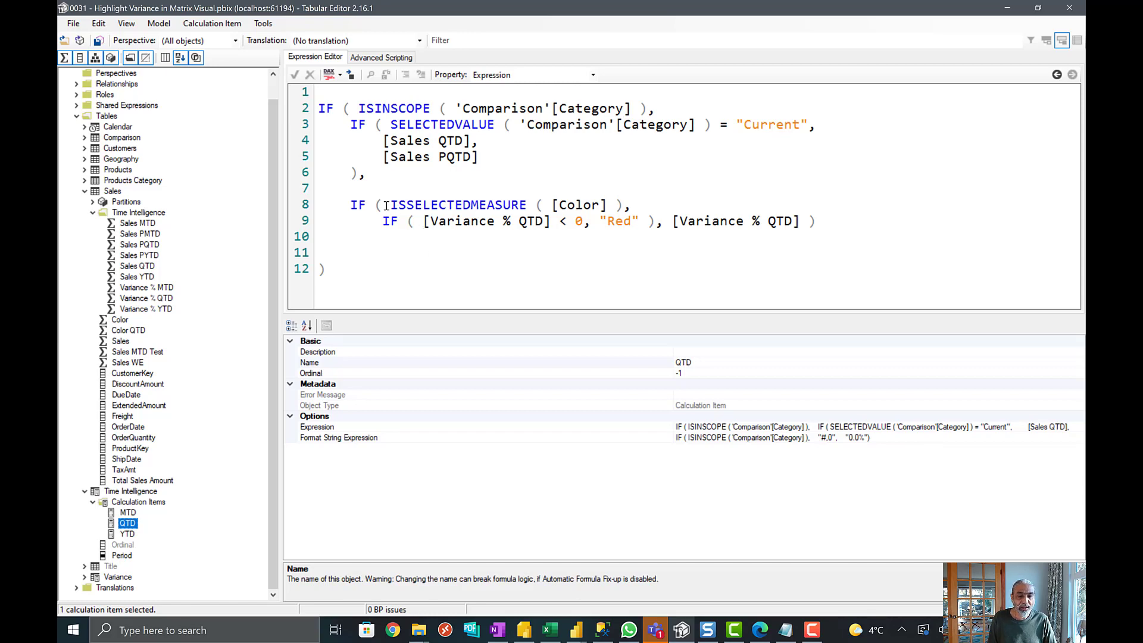
drag(657, 108, 422, 103)
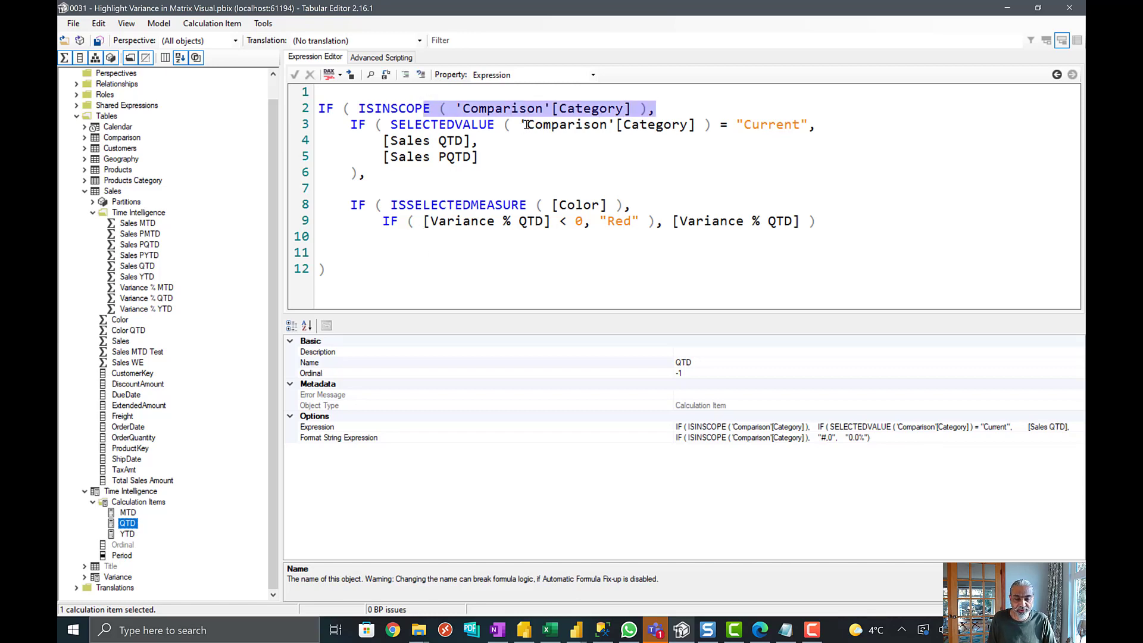
click(623, 107)
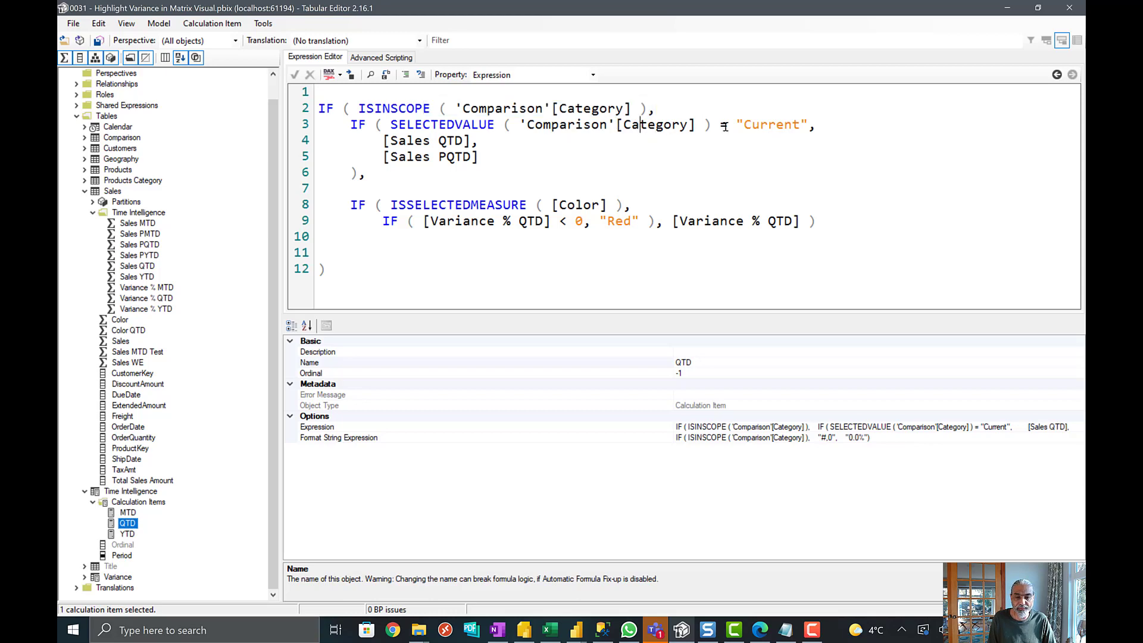
- Examine the QTD item's current and previous sales branch and its ISSELECTEDMEASURE branch that returns "Red" for negative variance
shift+click(786, 125)
drag(381, 140, 474, 157)
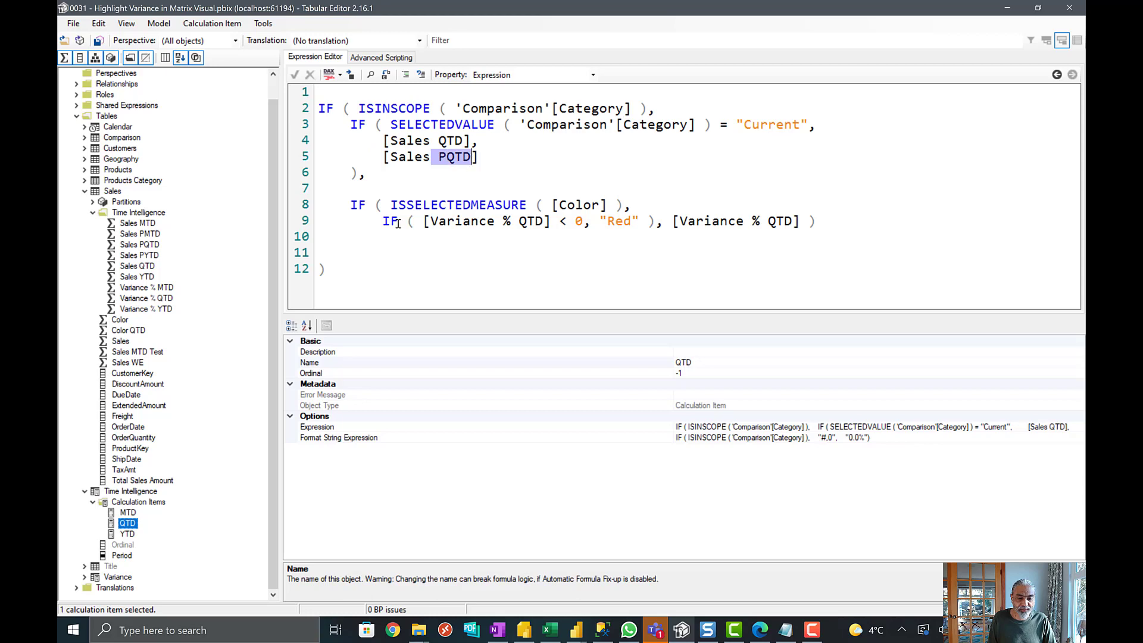
drag(391, 205, 610, 204)
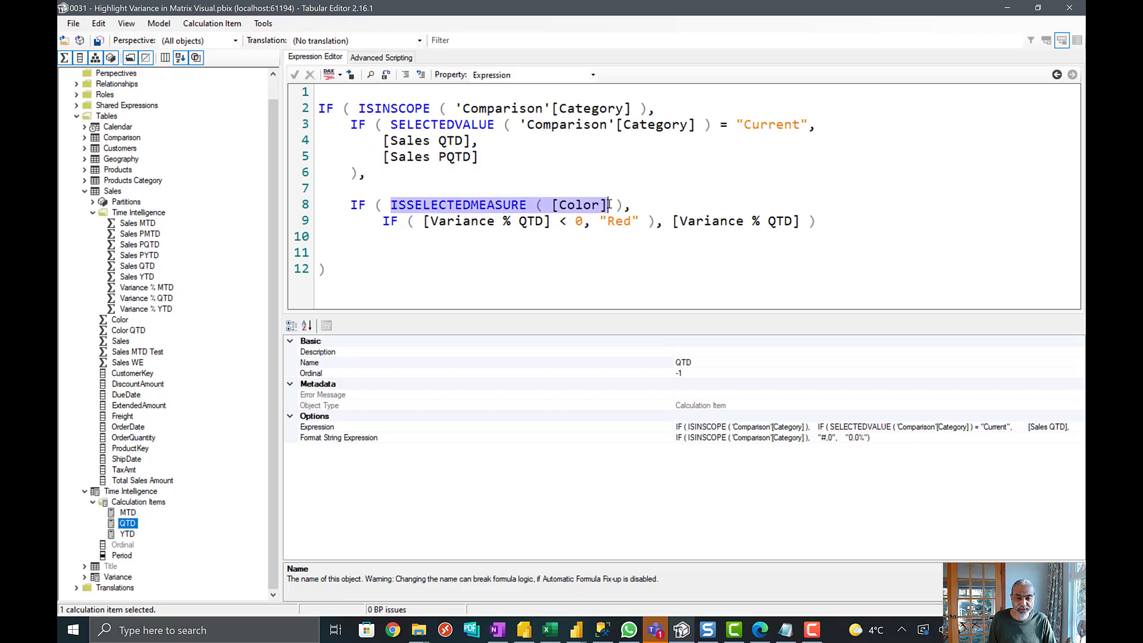
drag(384, 222, 656, 228)
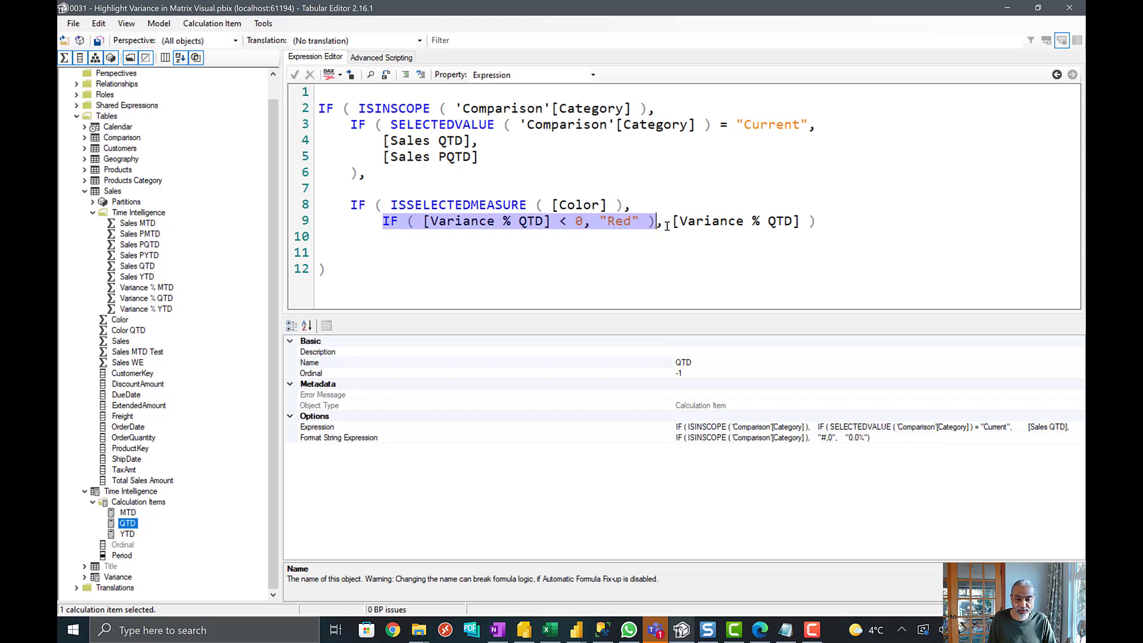
- Reformat the QTD expression: put [Variance % QTD] and its closing parenthesis on separate lines, and add a blank line after the ISSELECTEDMEASURE condition
click(672, 223)
key(Return)
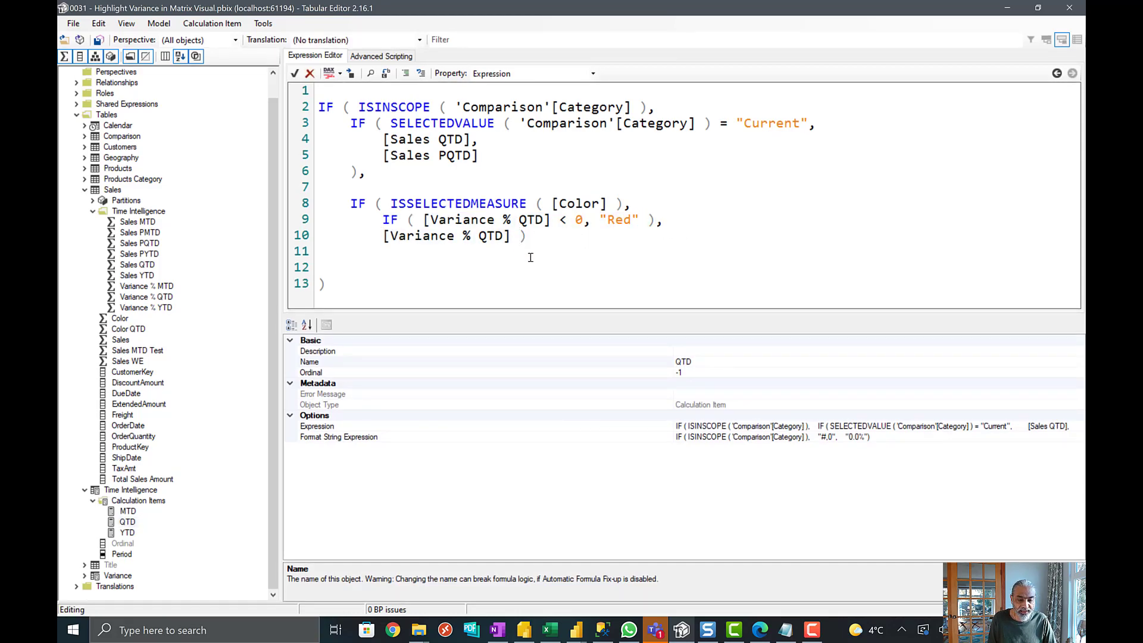
key(Return)
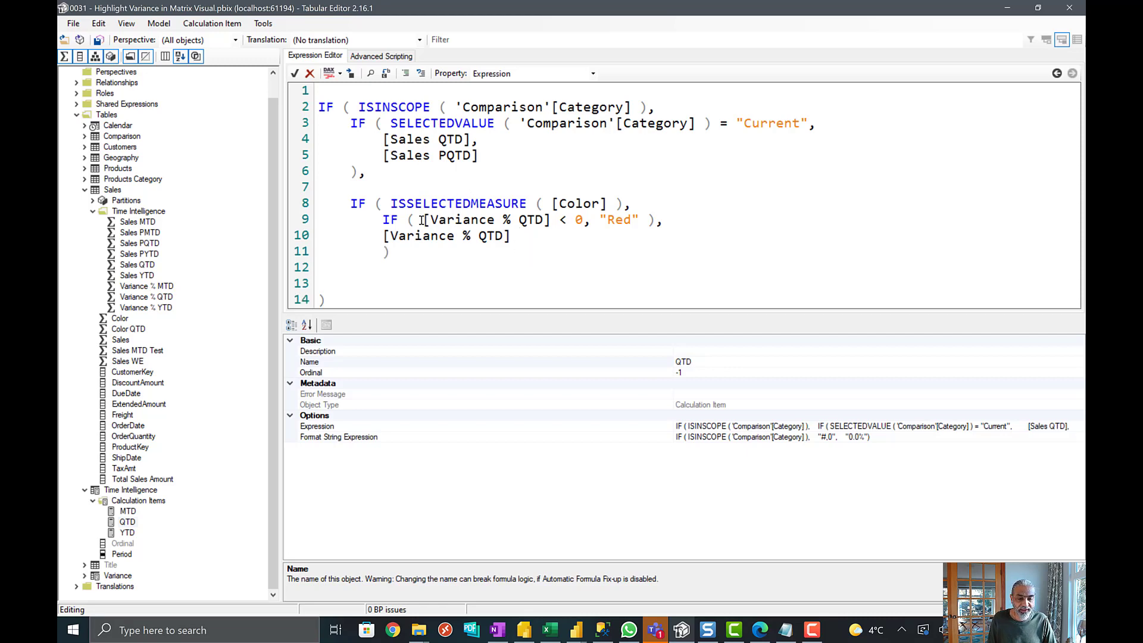
drag(422, 220, 634, 222)
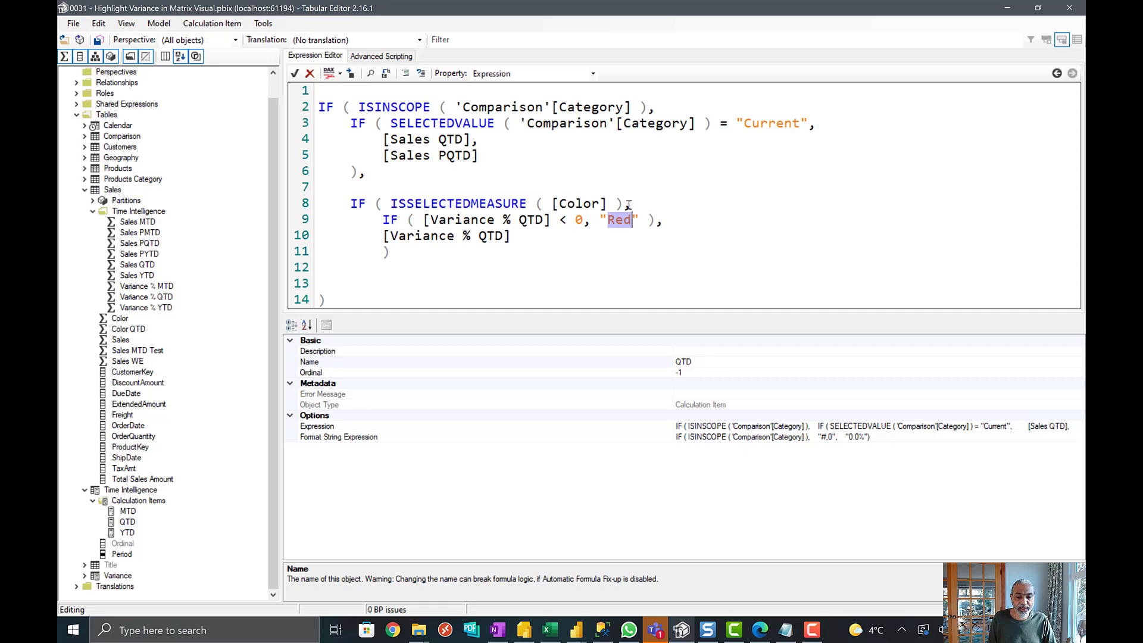
click(628, 205)
text(,)
key(Return)
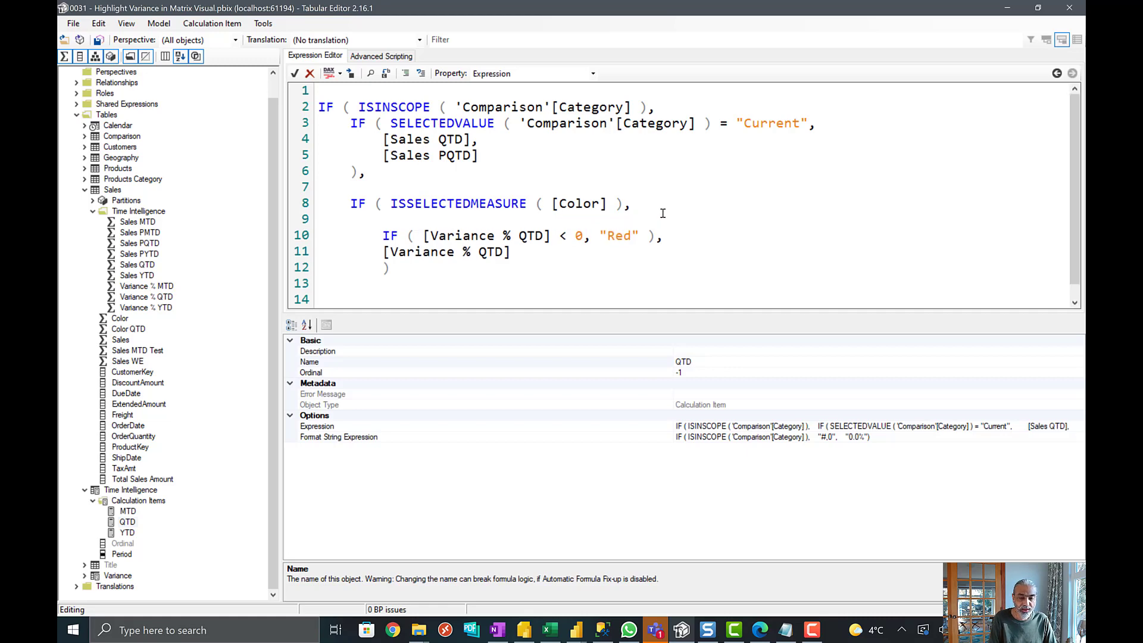
- Compare the [Color] result in the MTD calculation item with the [Variance % QTD] test in the QTD item
click(135, 511)
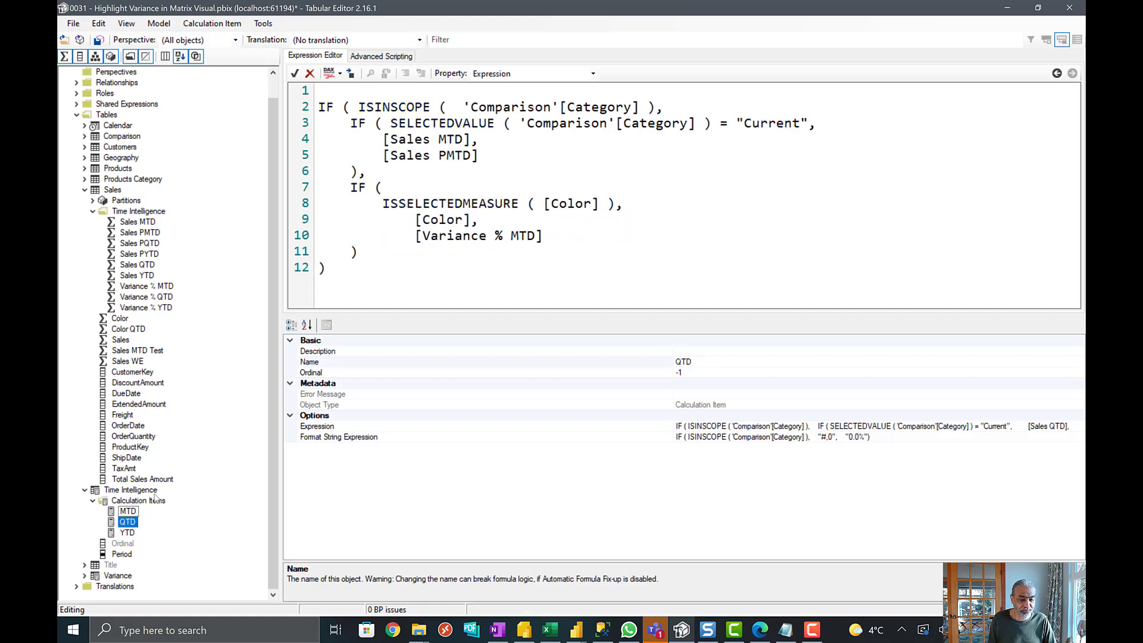
double_click(440, 220)
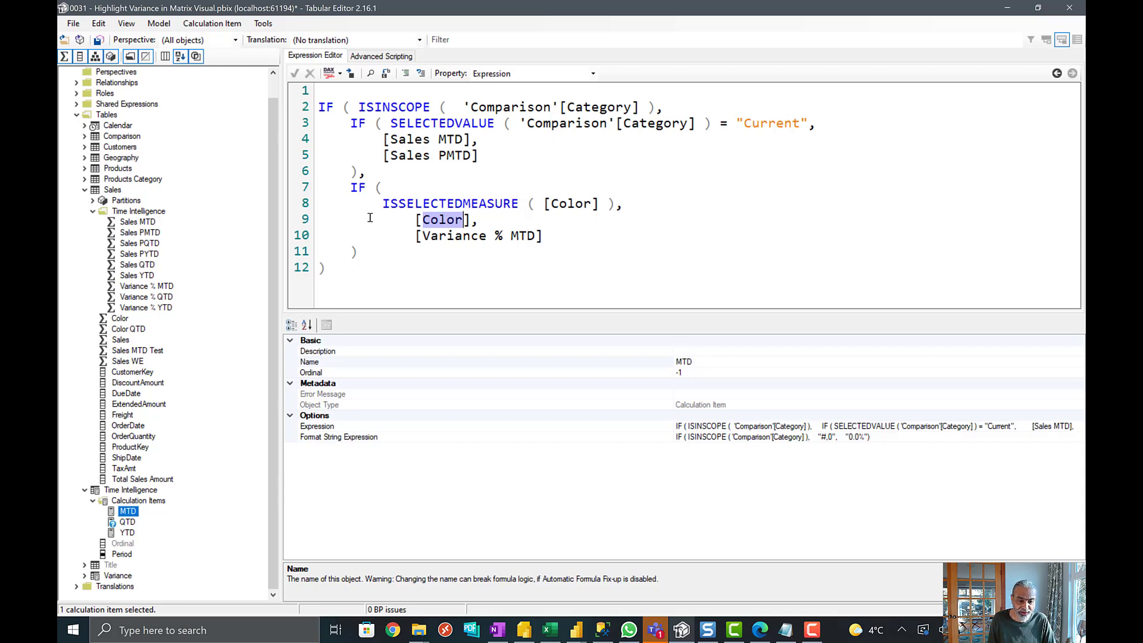
click(127, 523)
drag(446, 232, 546, 235)
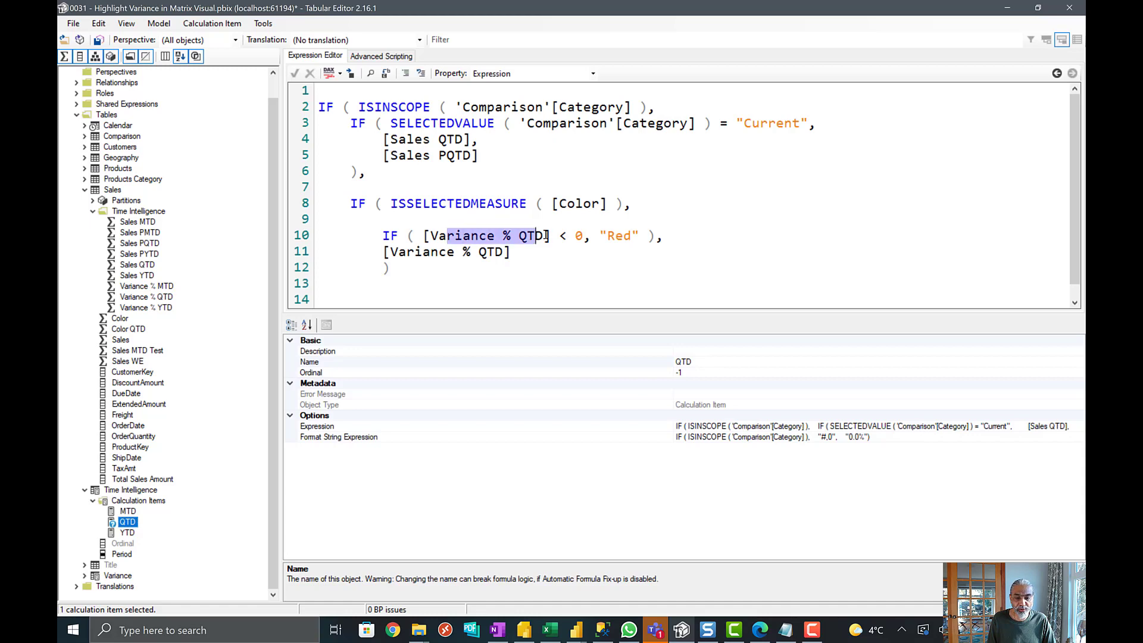
- Examine the YTD calculation item's ISSELECTEDMEASURE condition on [Color] and its IF test of [Variance % YTD] < 0
click(129, 533)
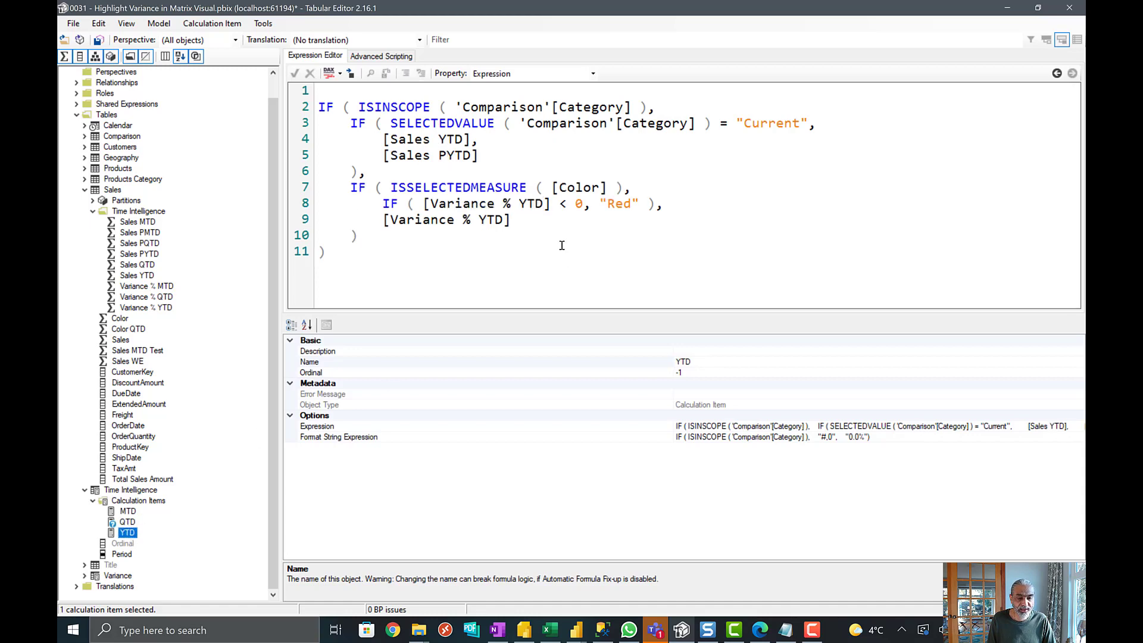
drag(433, 205, 539, 204)
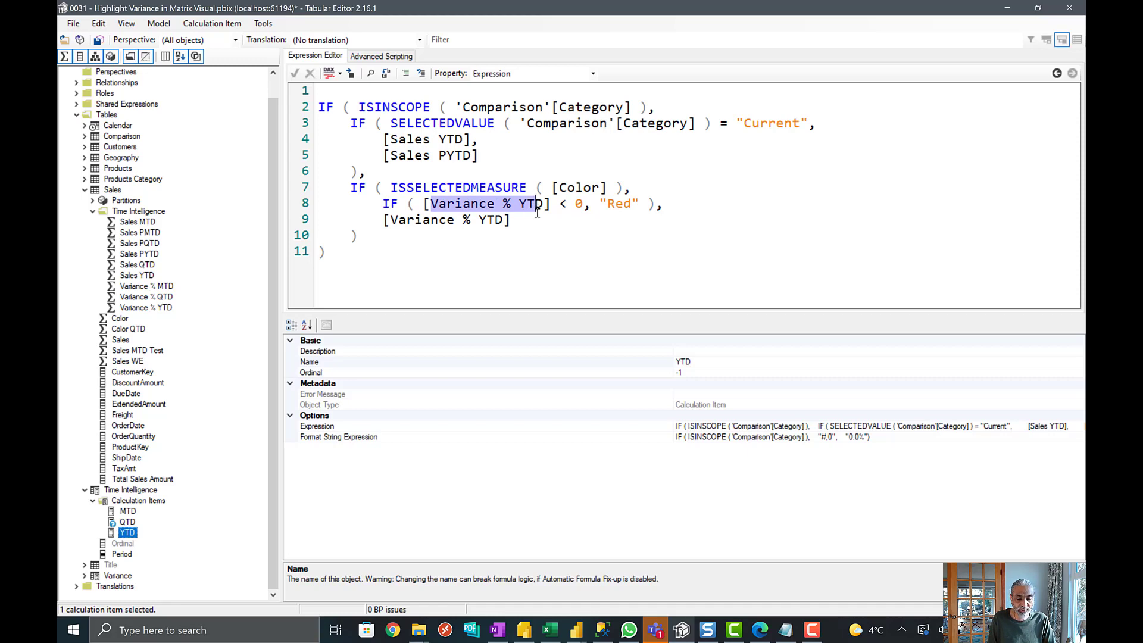
click(538, 215)
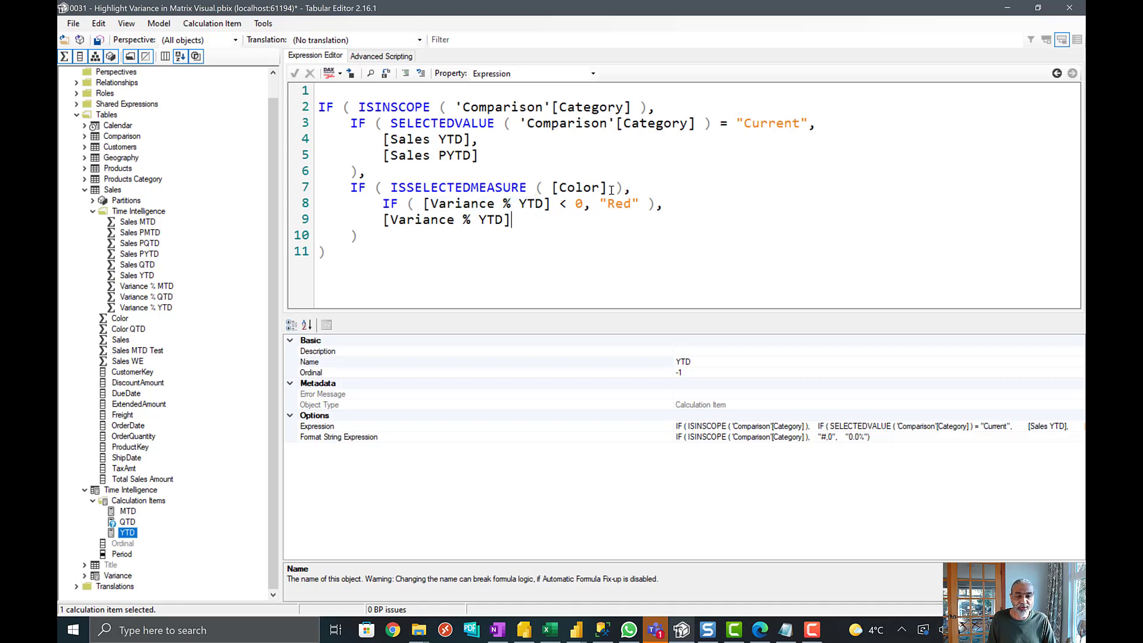
drag(586, 185, 609, 188)
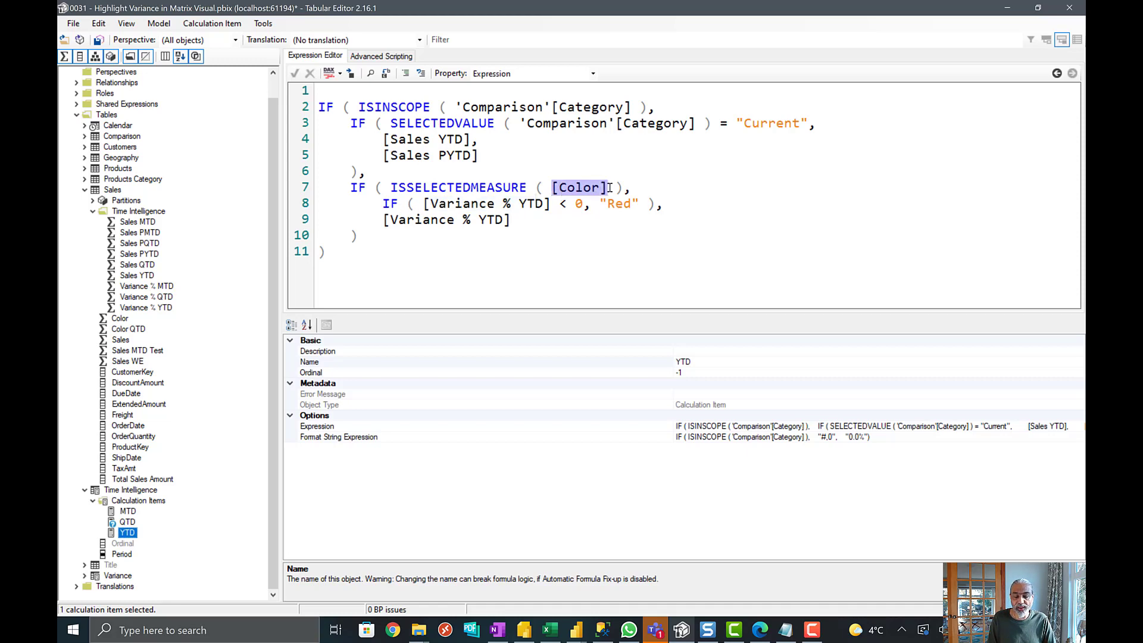
click(382, 203)
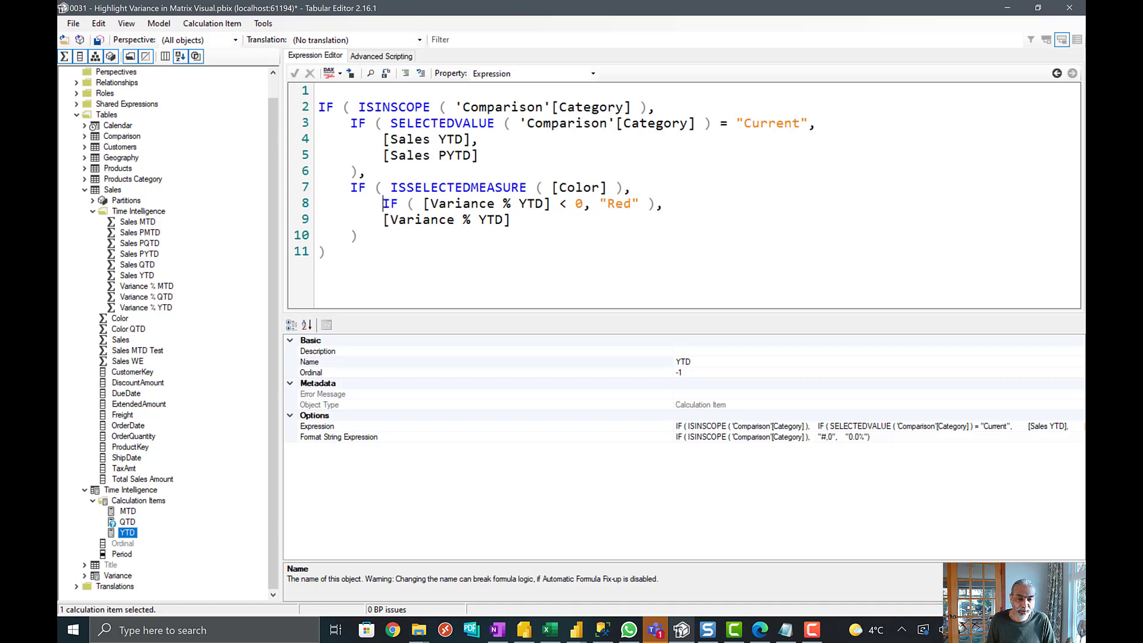
drag(376, 203, 688, 205)
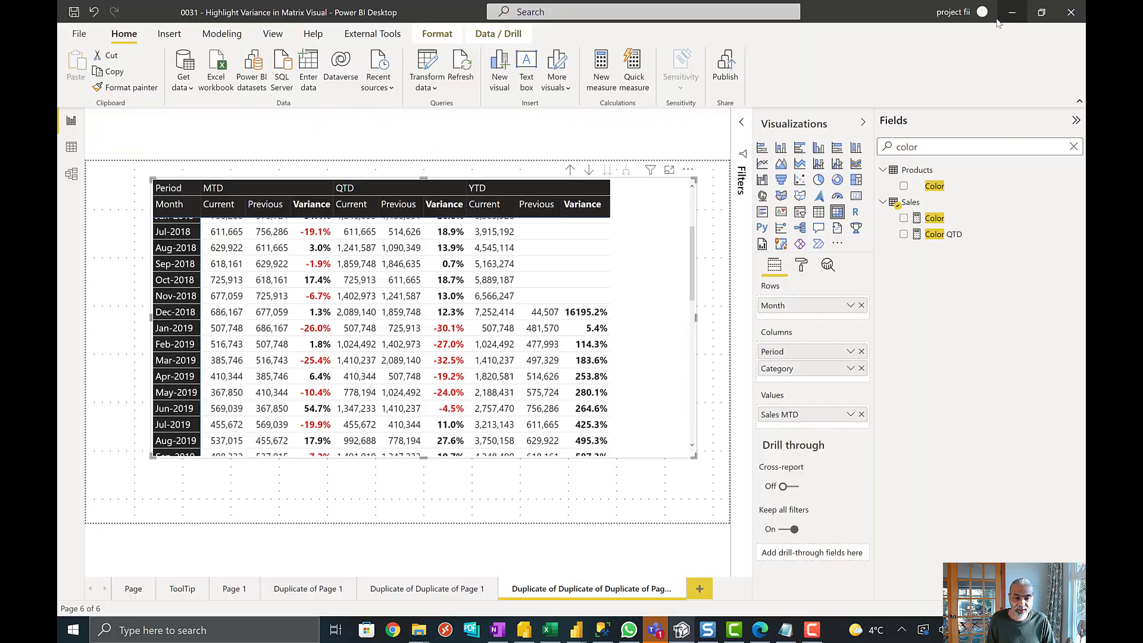
- Switch back to Power BI Desktop and review the MTD, QTD and YTD variance font colors through Dec-2021
click(1007, 7)
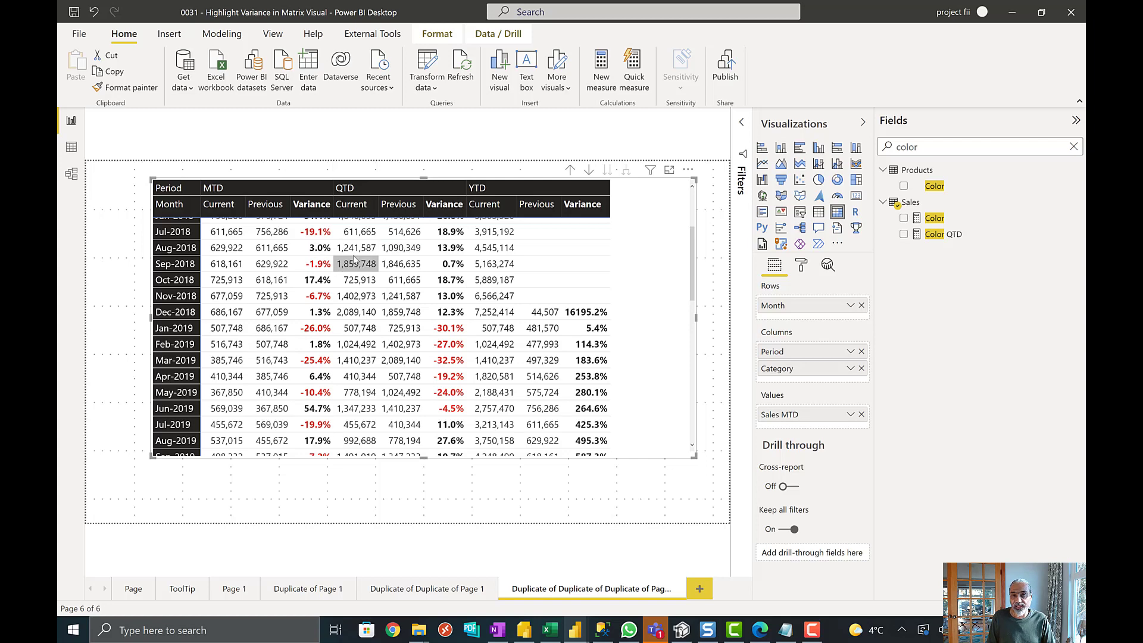
scroll(600, 315, down, 3)
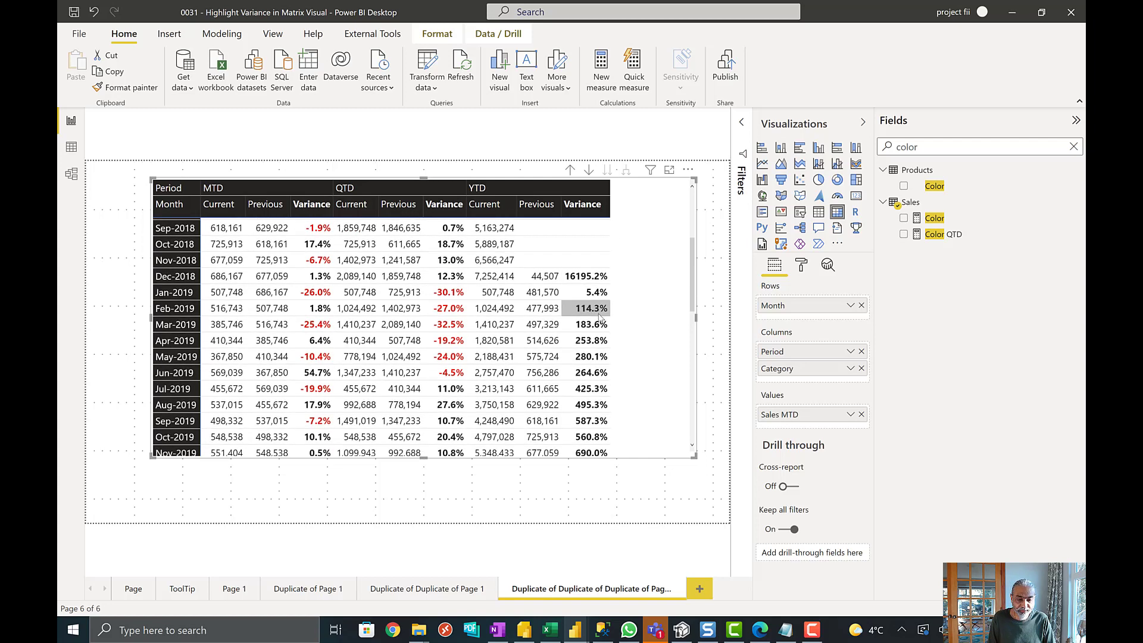
scroll(600, 319, down, 8)
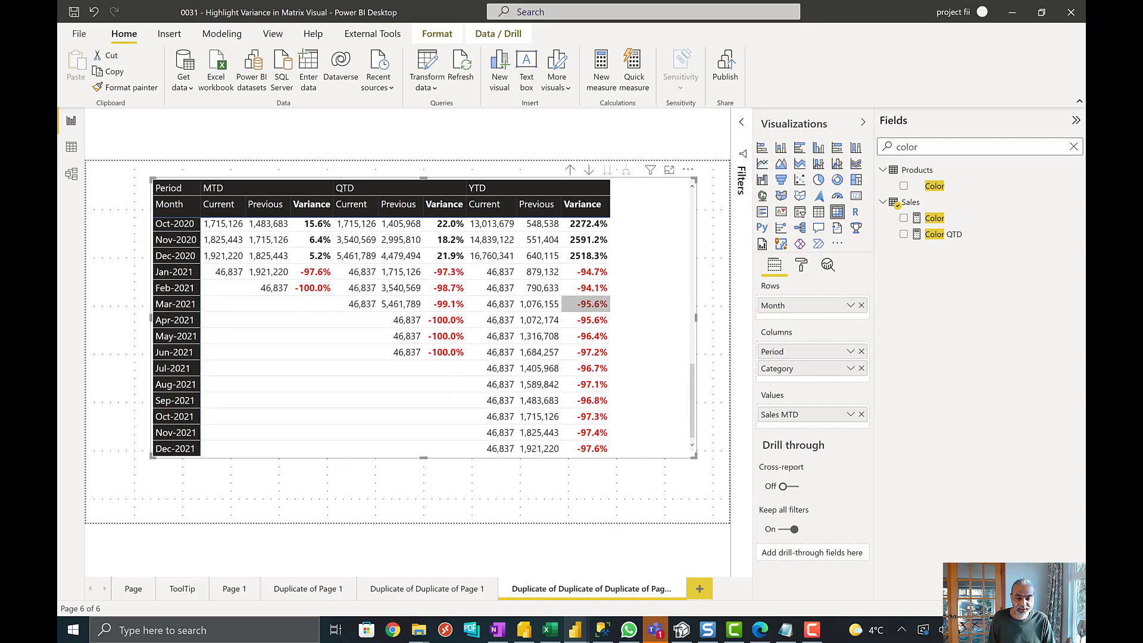
- Open the Duplicate of Page 1 report page and limit its period slicer to MTD and QTD
click(308, 590)
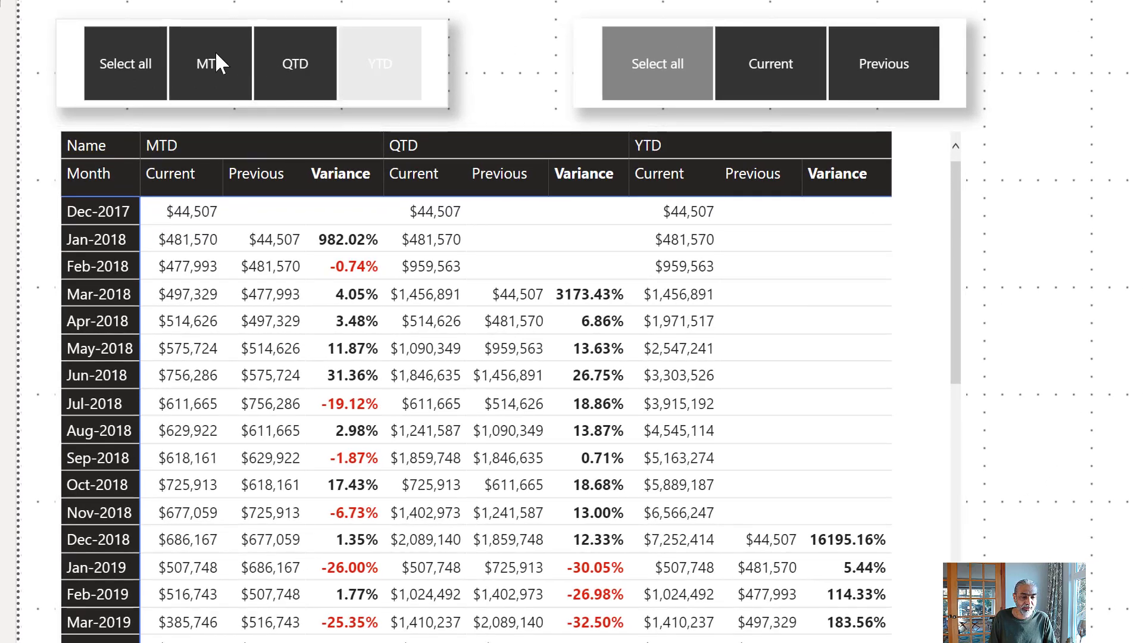
click(189, 82)
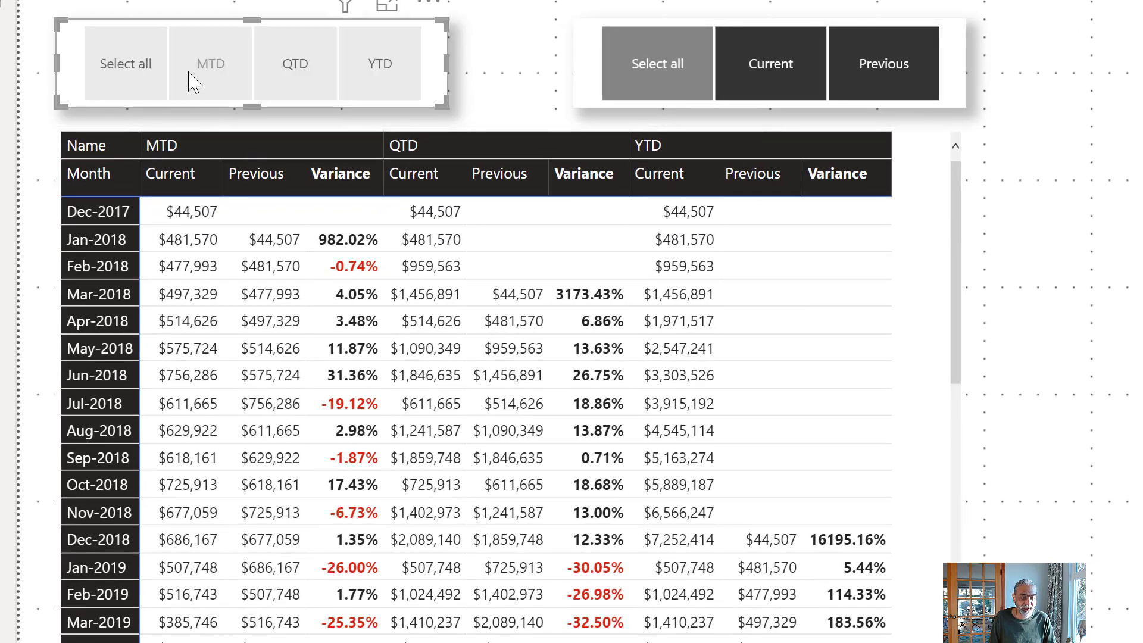
click(194, 82)
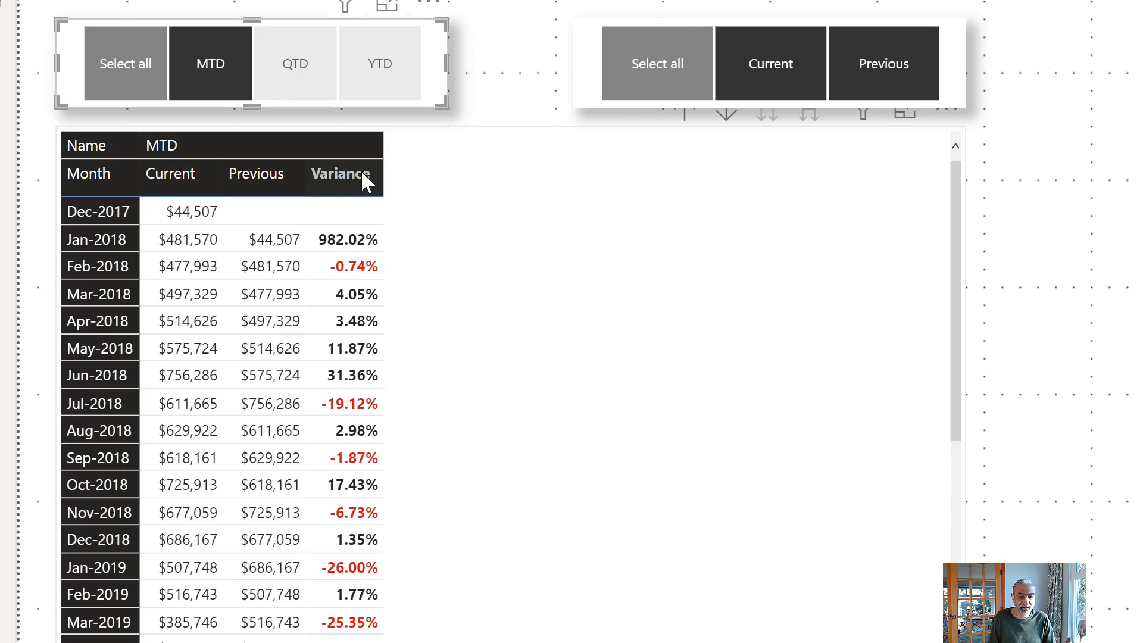
click(311, 84)
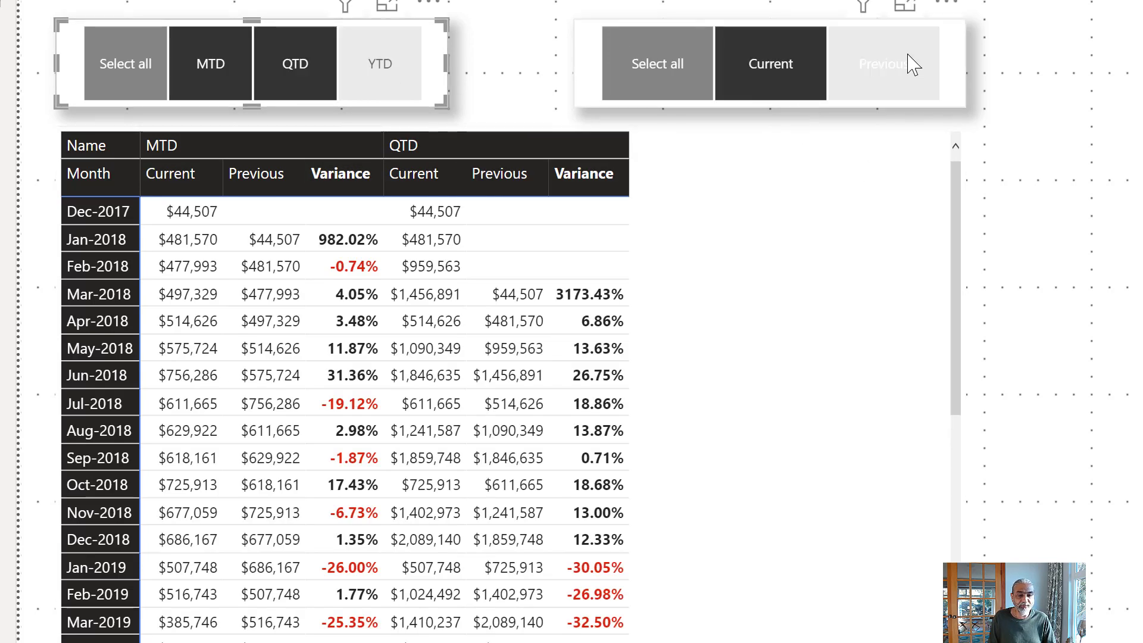
- Toggle the Current category in the comparison slicer, leaving only Previous selected beside the matrix's variance columns
click(913, 88)
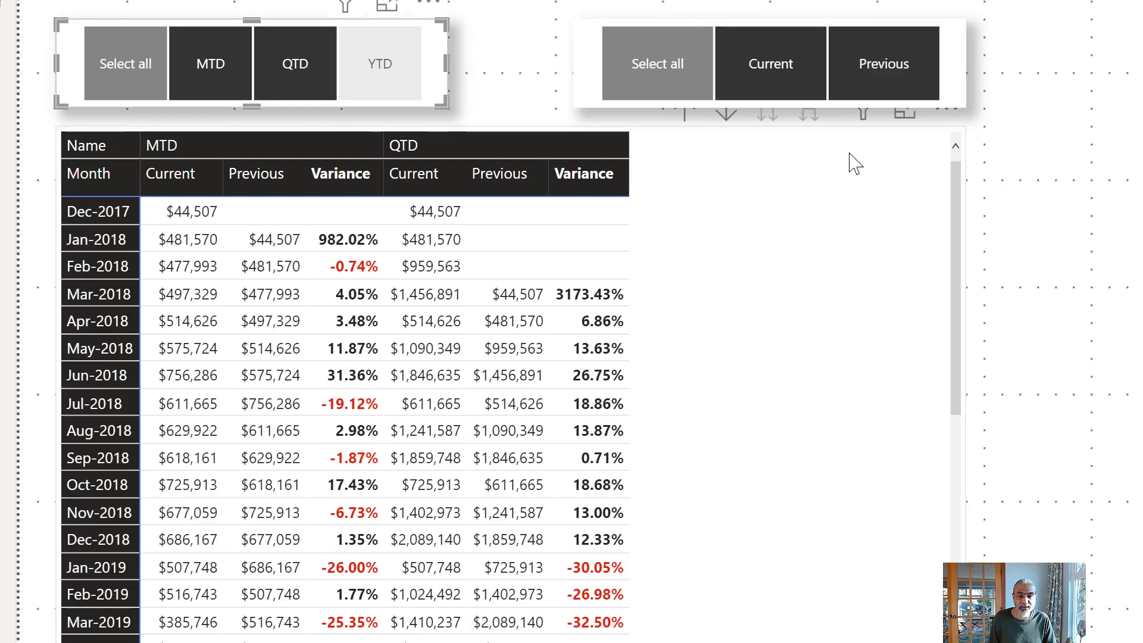
click(758, 77)
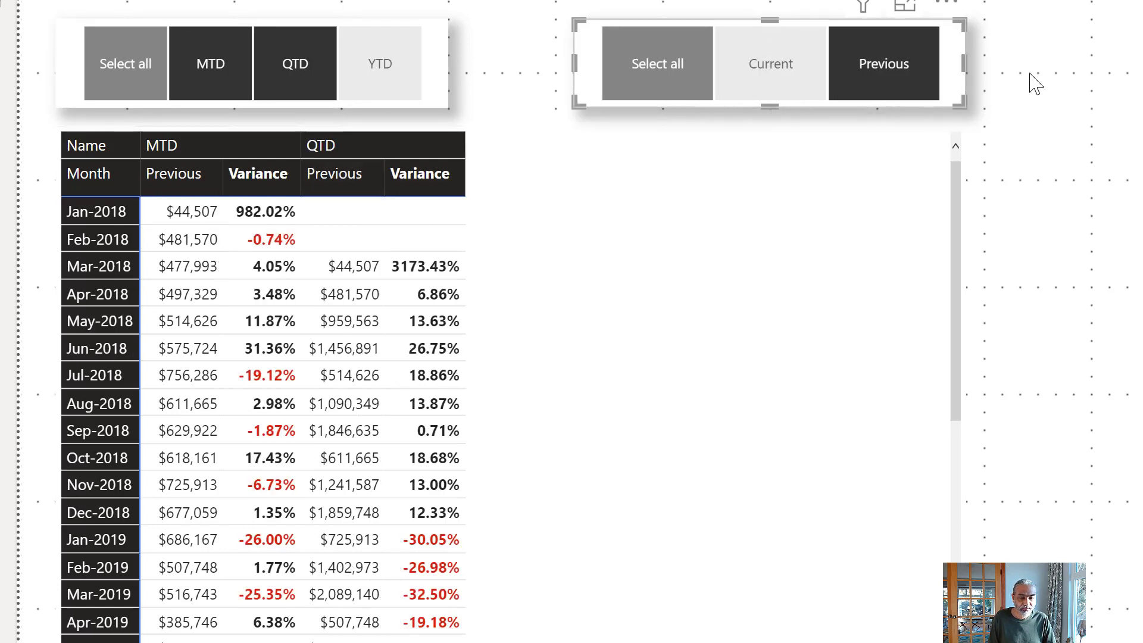
click(739, 88)
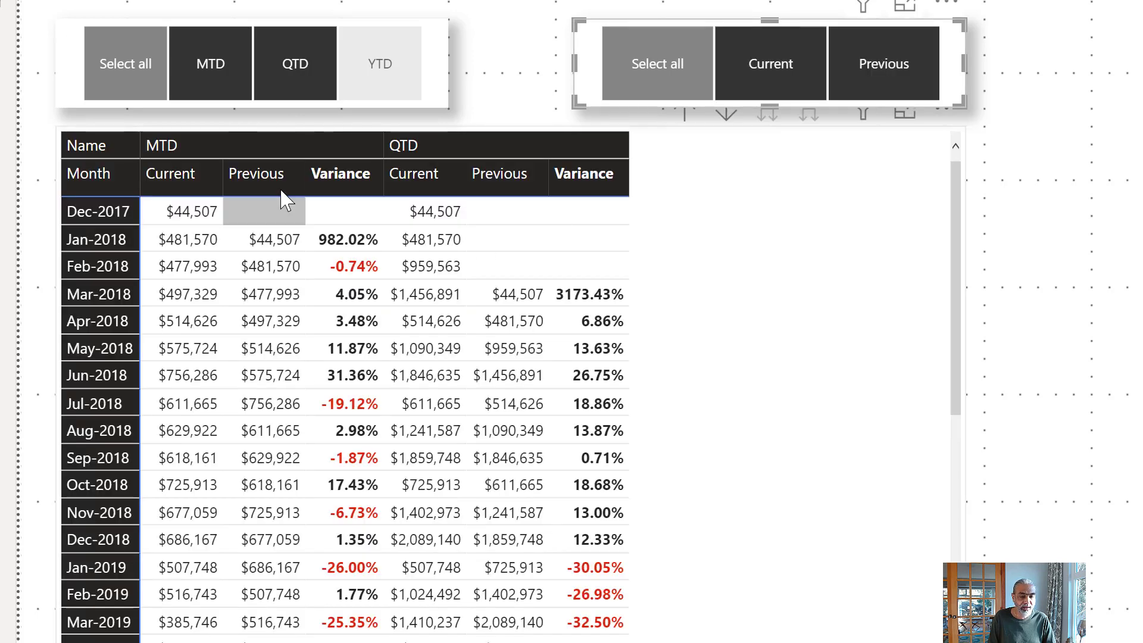
click(764, 88)
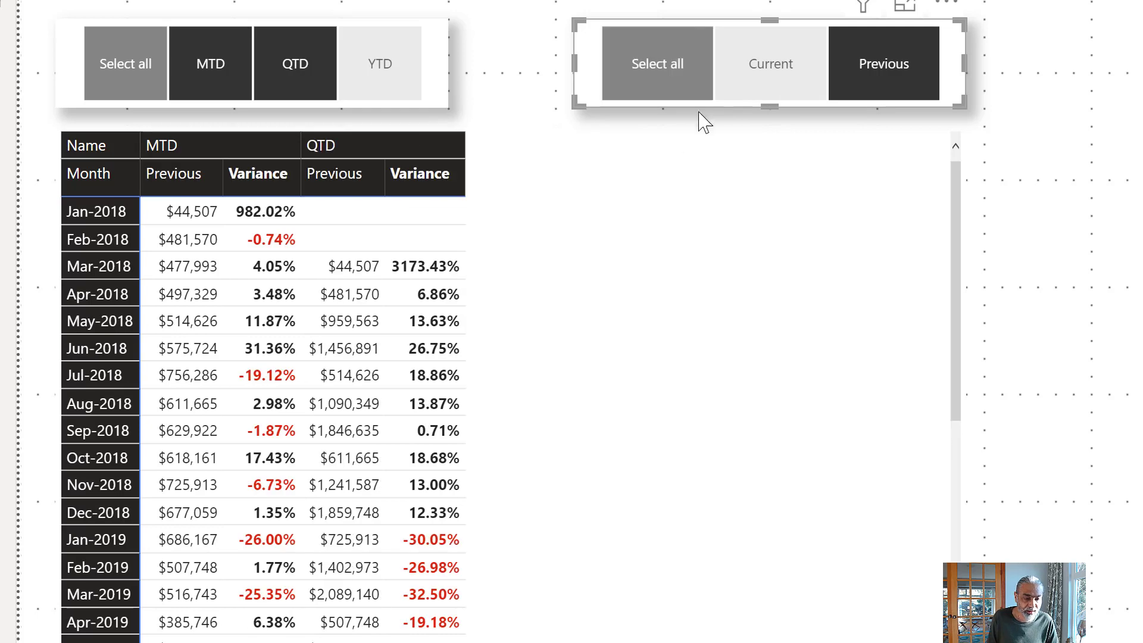
- Limit the comparison slicer to Current and select all periods in the period slicer
click(651, 80)
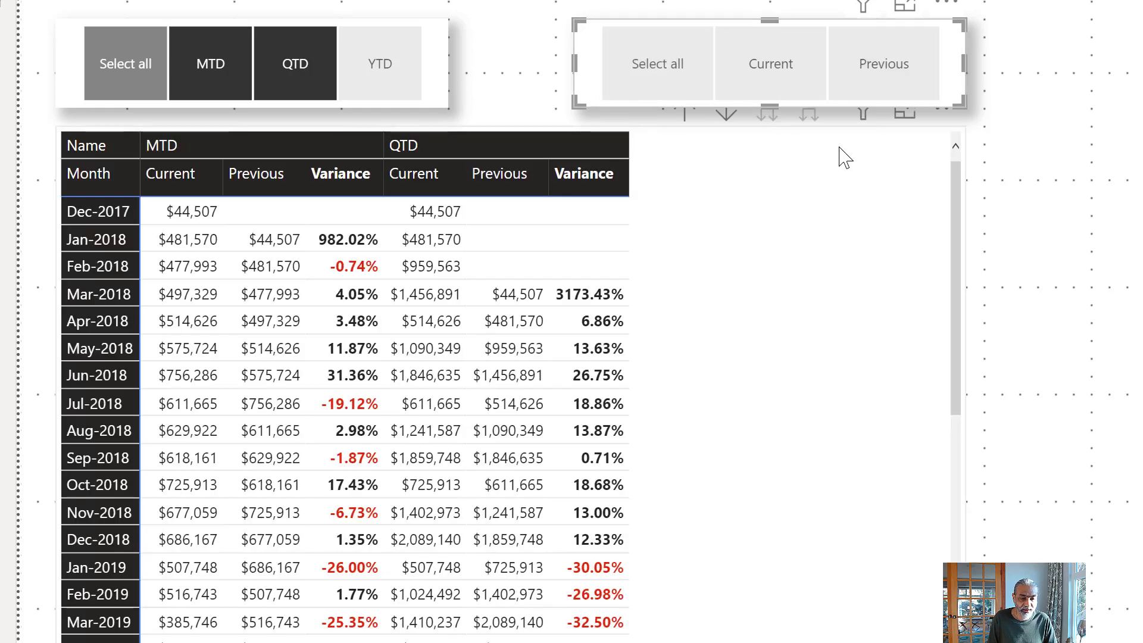
click(789, 77)
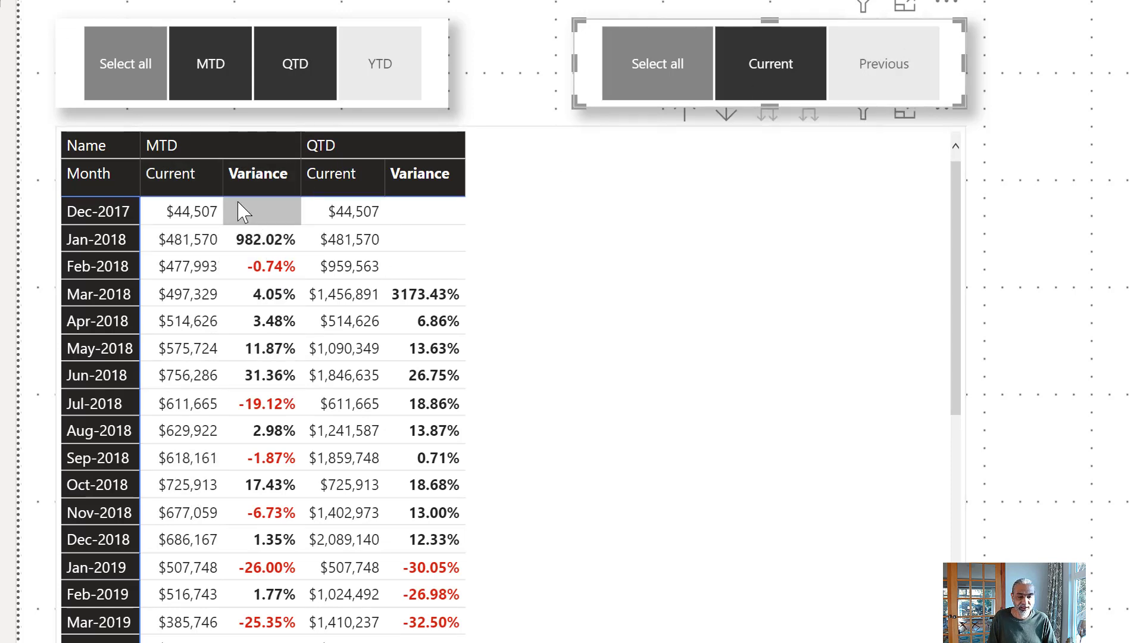
click(90, 93)
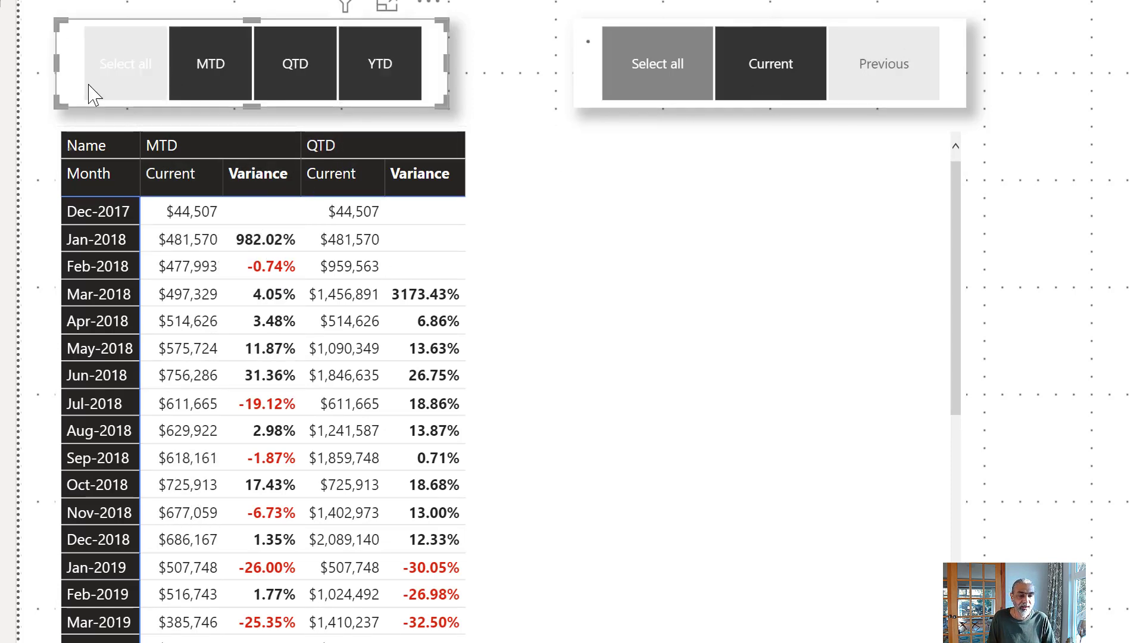